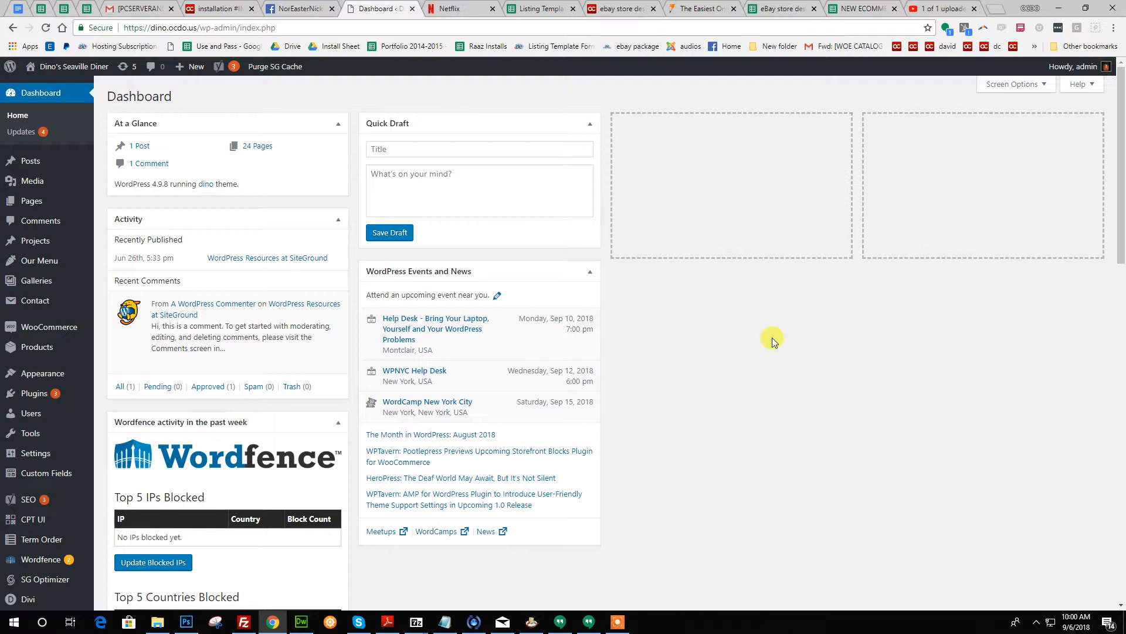
Step: Open the public website in a new browser tab and go to its Our Story page
mouse_move(82, 78)
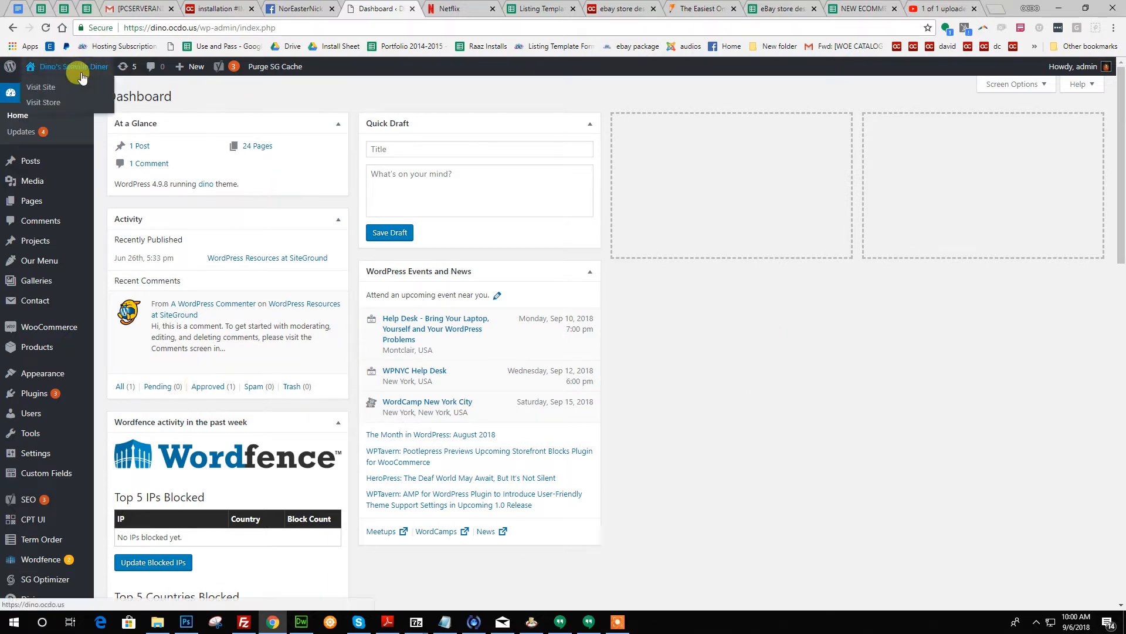
right_click(46, 90)
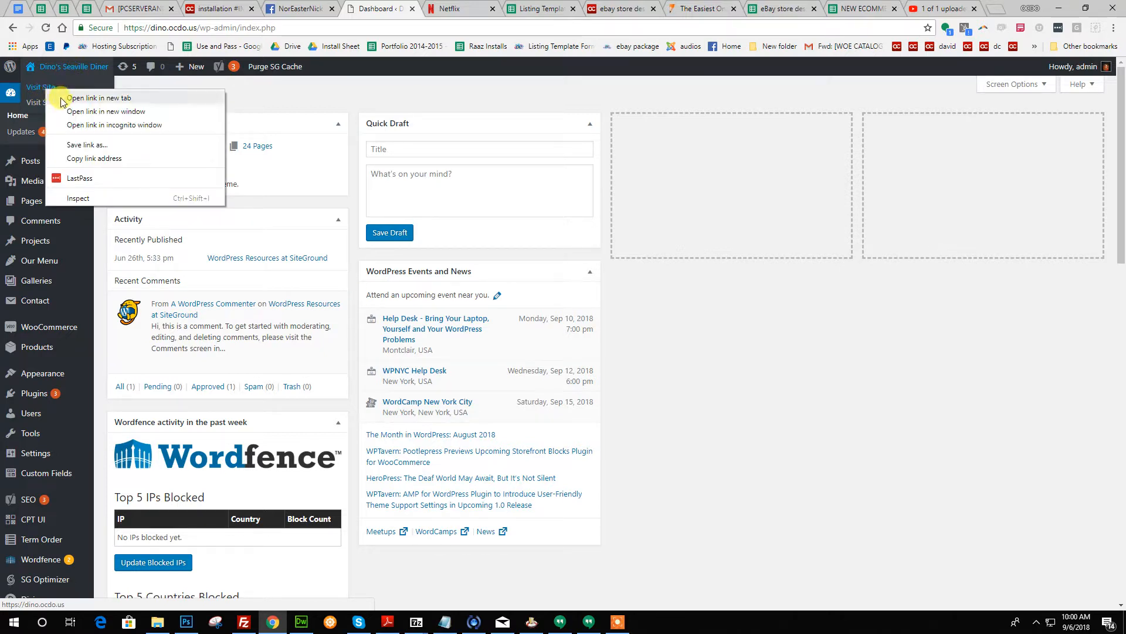
left_click(61, 98)
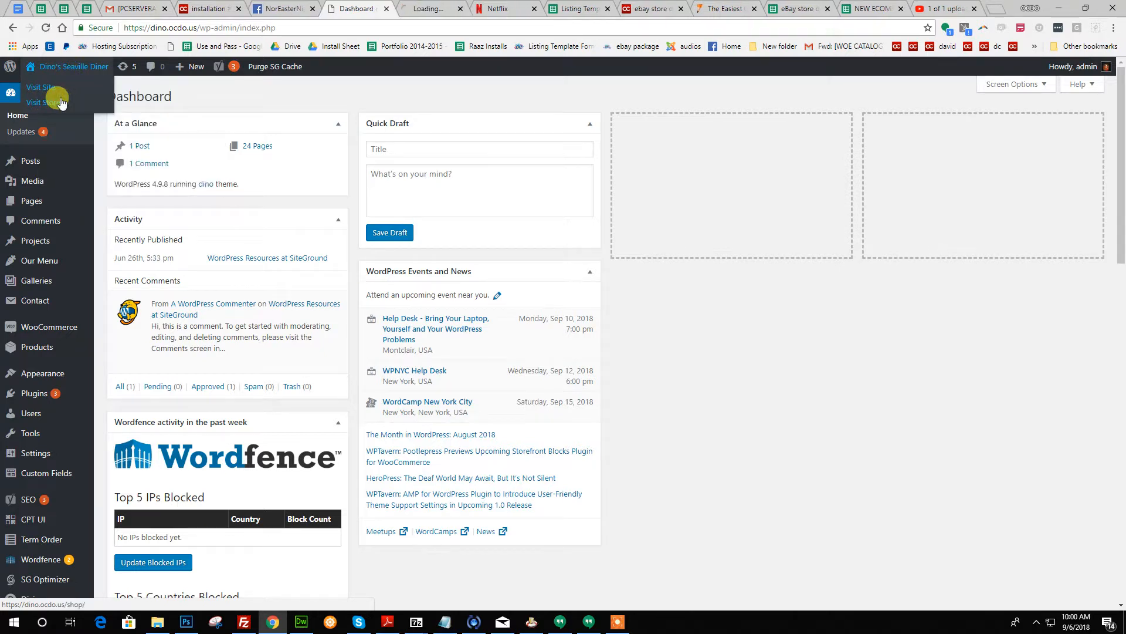
left_click(444, 4)
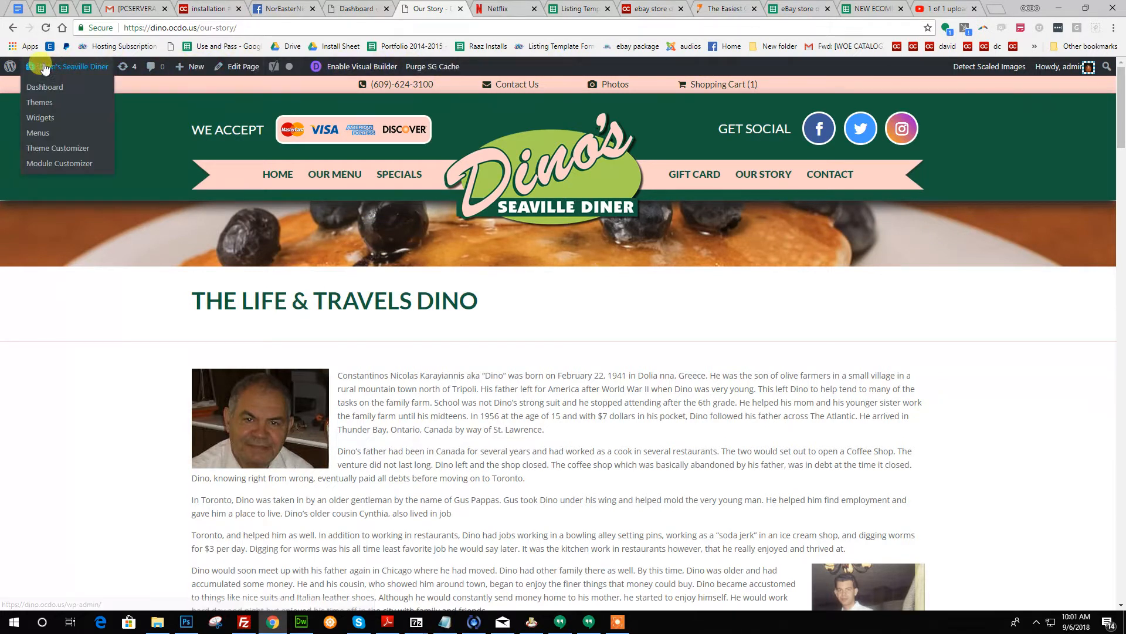
Step: Open the Our Story page for editing in a separate browser tab and switch to it
right_click(244, 67)
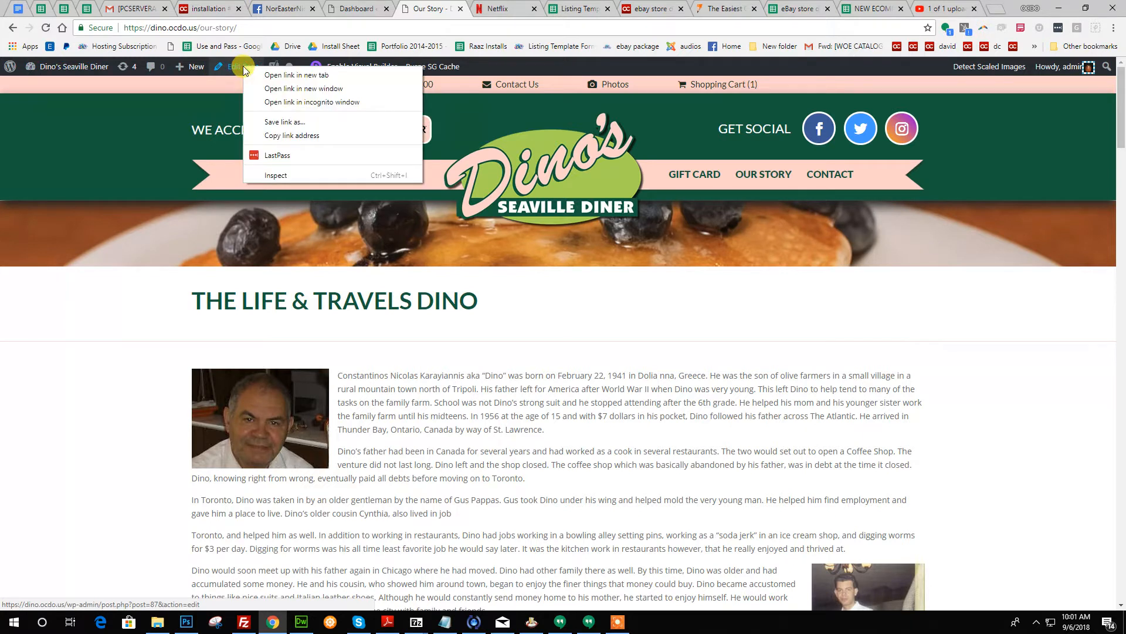
left_click(282, 75)
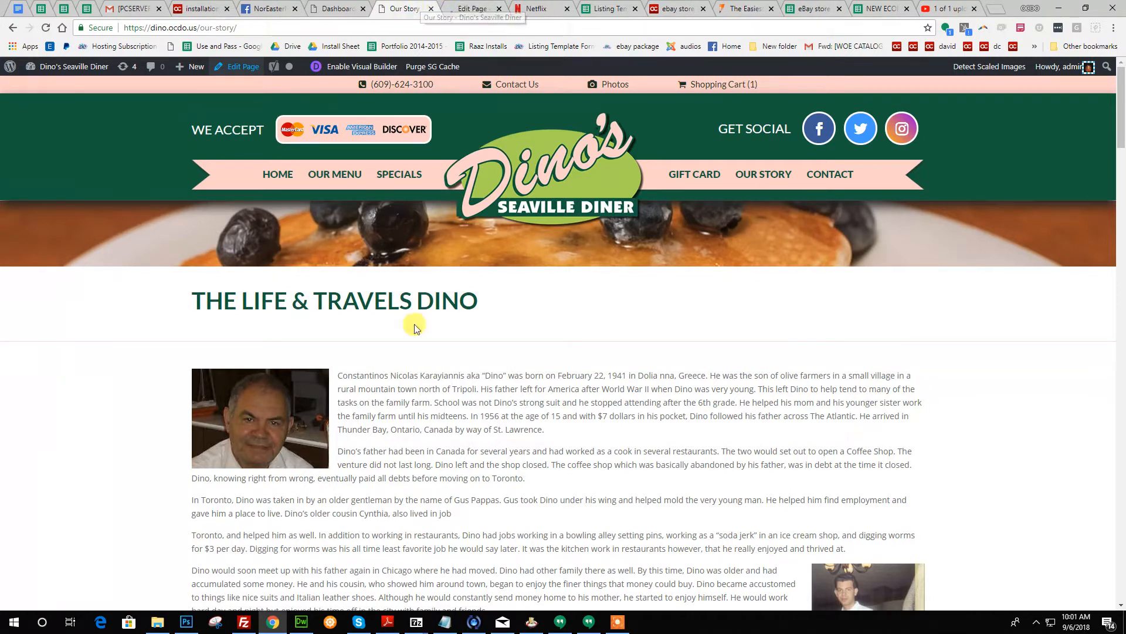
left_click(346, 7)
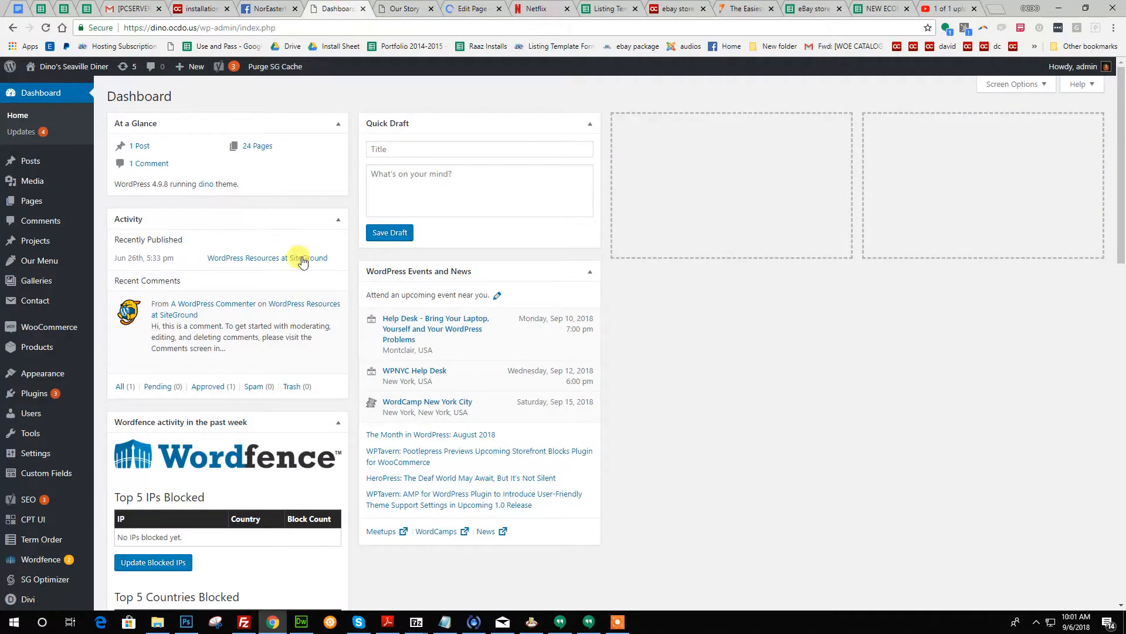
left_click(461, 8)
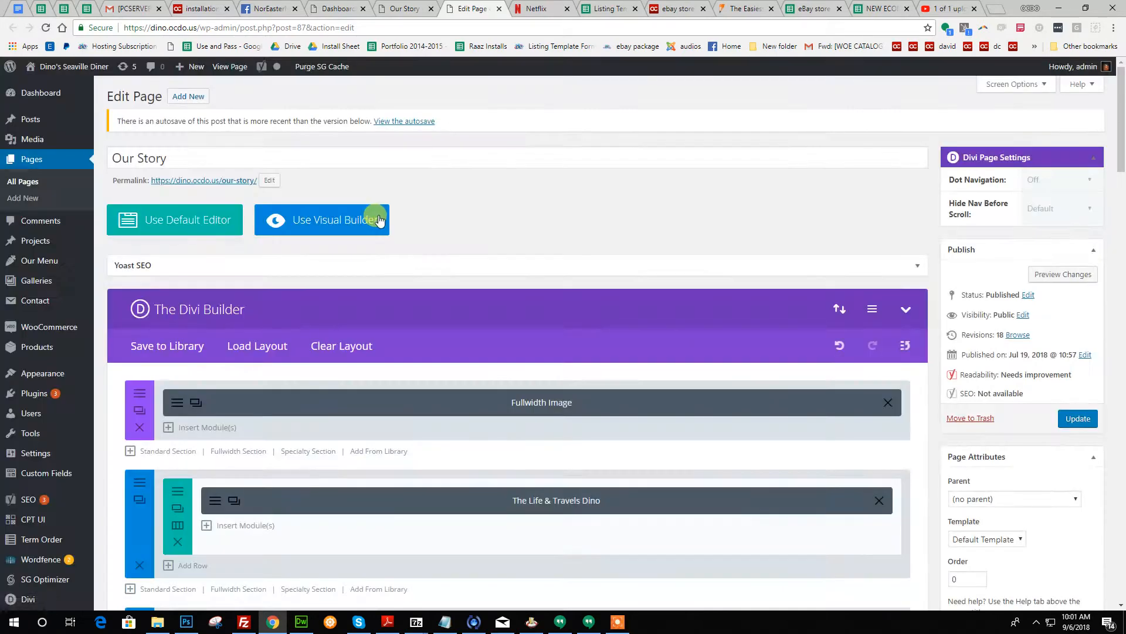
Step: Look through the sections and modules that make up the Our Story page in the Divi Builder
scroll(541, 276, "down", 1)
scroll(541, 277, "down", 3)
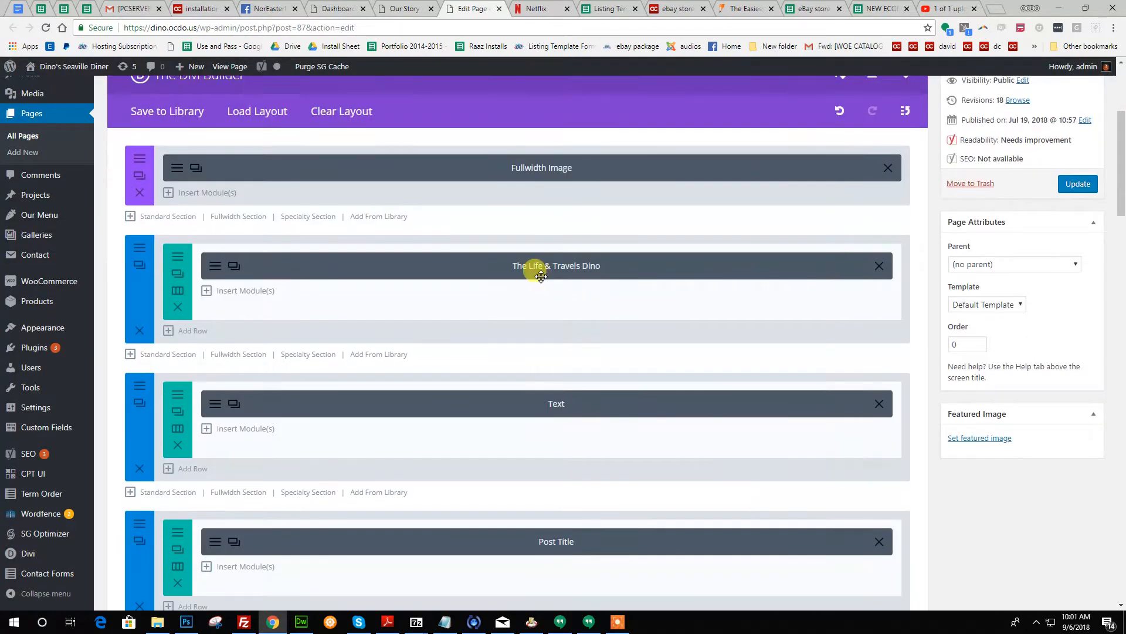
scroll(528, 176, "up", 2)
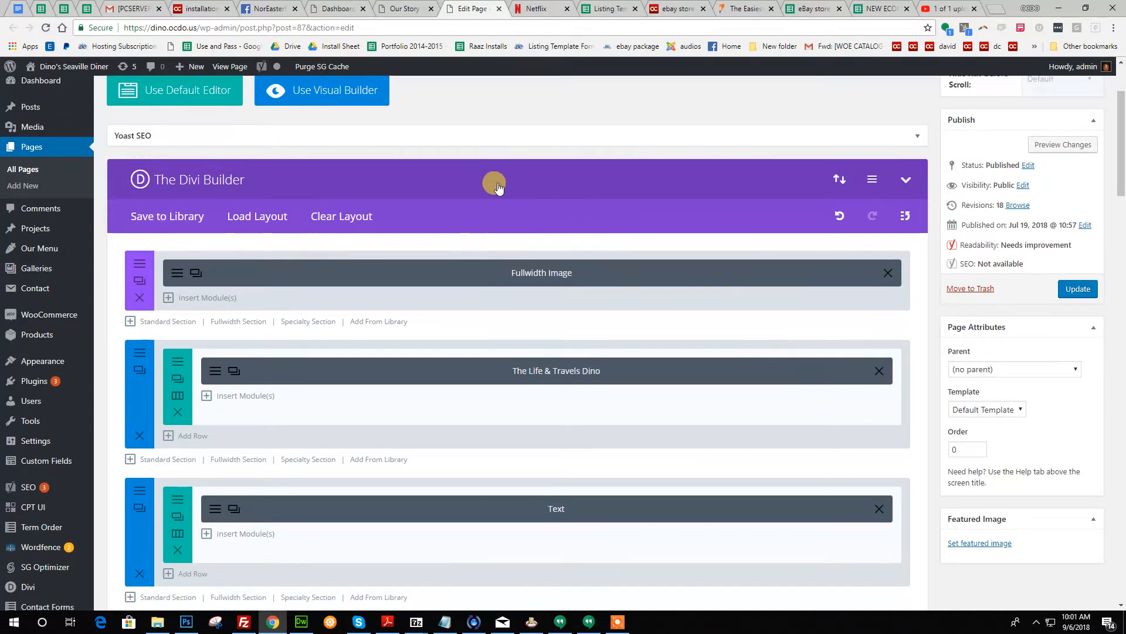
scroll(496, 199, "down", 2)
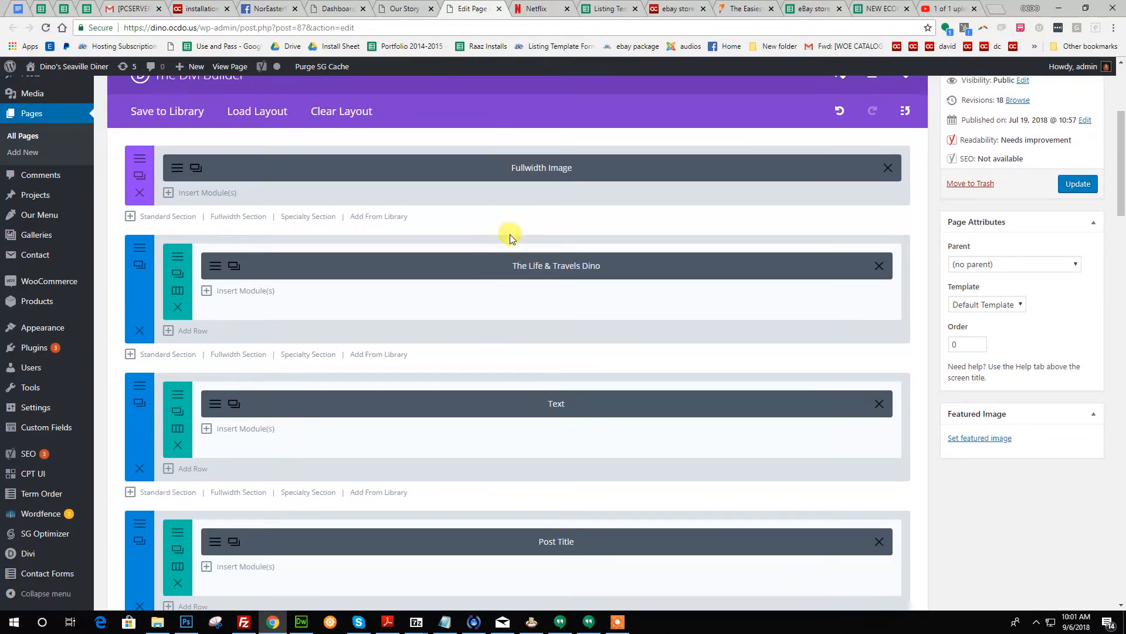
scroll(510, 236, "down", 8)
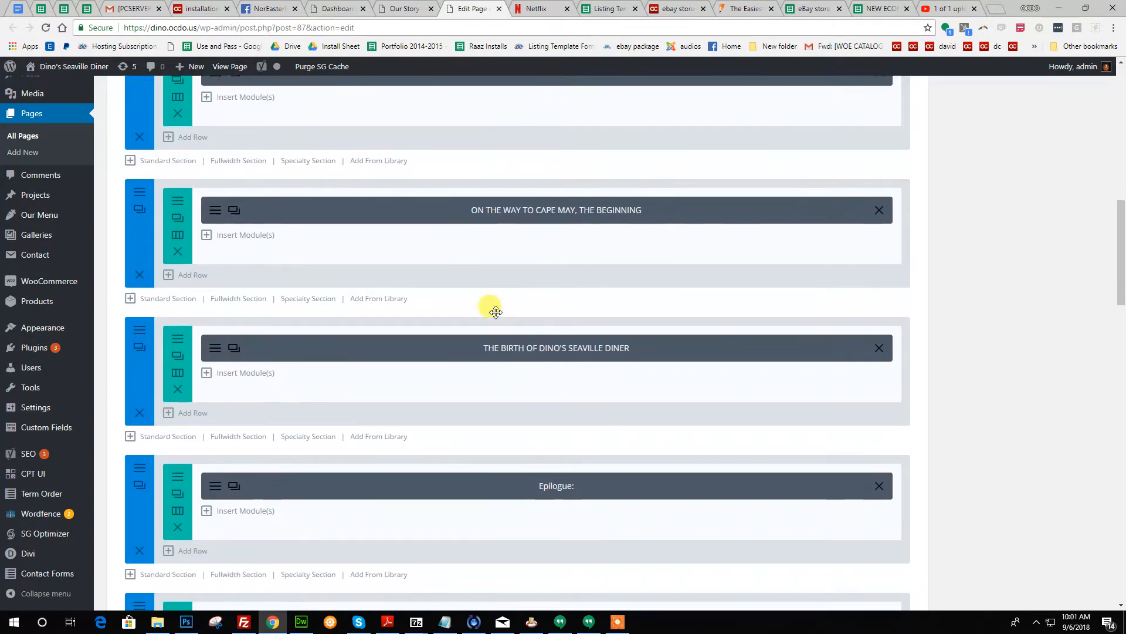
scroll(496, 311, "down", 5)
scroll(496, 445, "up", 9)
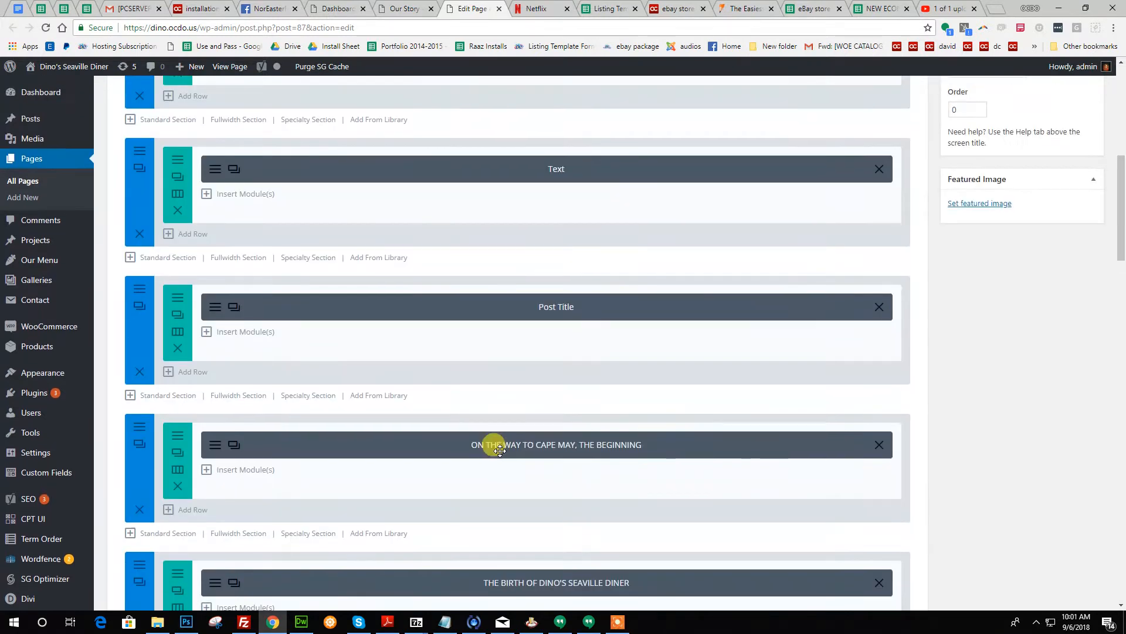
scroll(499, 449, "up", 6)
Step: Check the heading "The Life & Travels Dino" on the live Our Story page and return to the page editor
left_click(405, 7)
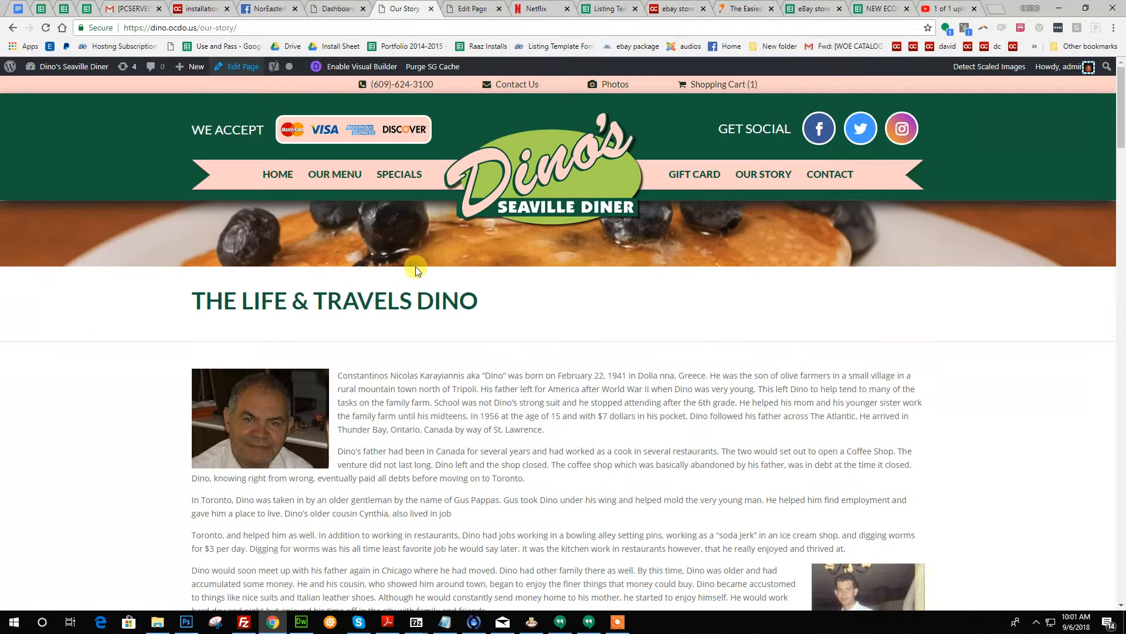
left_click_drag(194, 296, 480, 313)
left_click(487, 315)
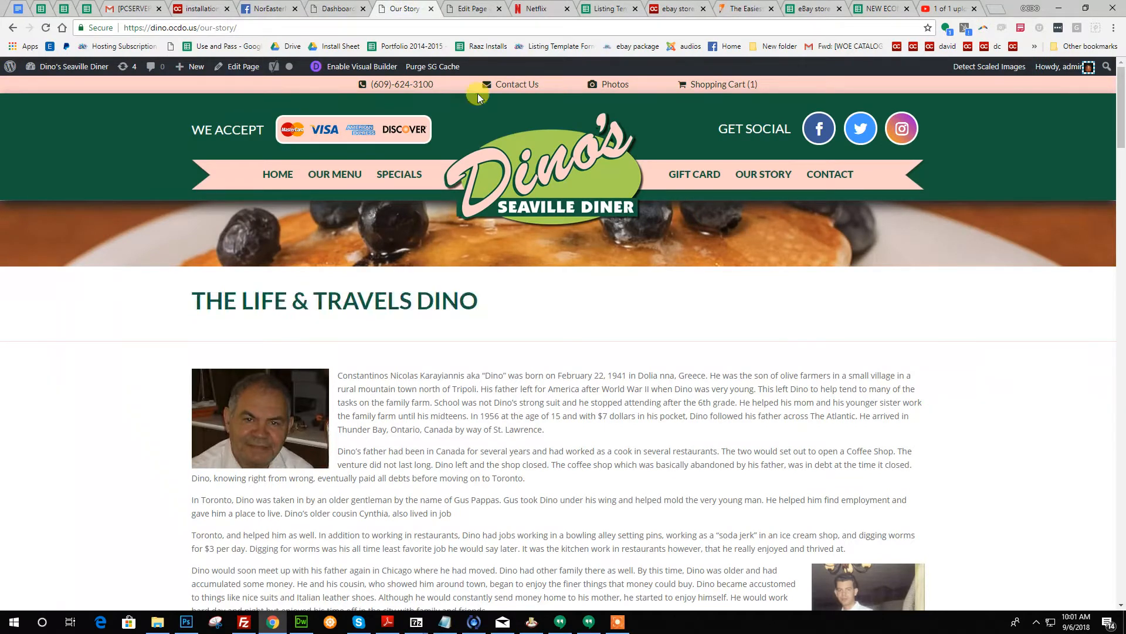
left_click(473, 8)
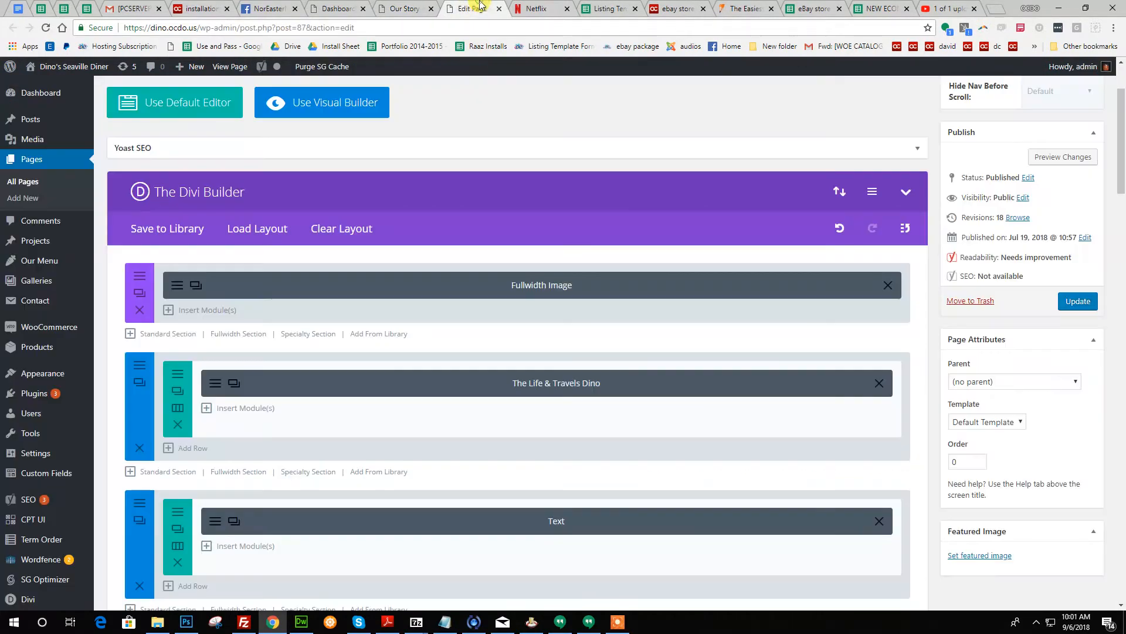
Step: Try inserting "dfgdf" into the text of the "The Life & Travels Dino" module, remove it again and save the module
left_click(210, 388)
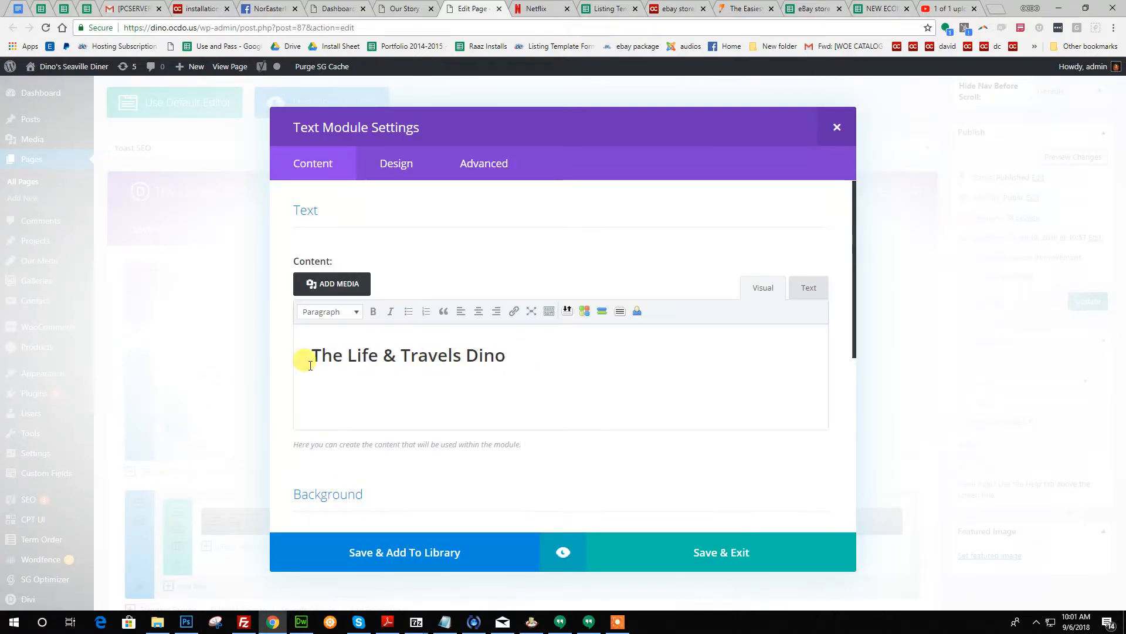
left_click_drag(506, 355, 310, 356)
left_click(427, 356)
type("dfgdf")
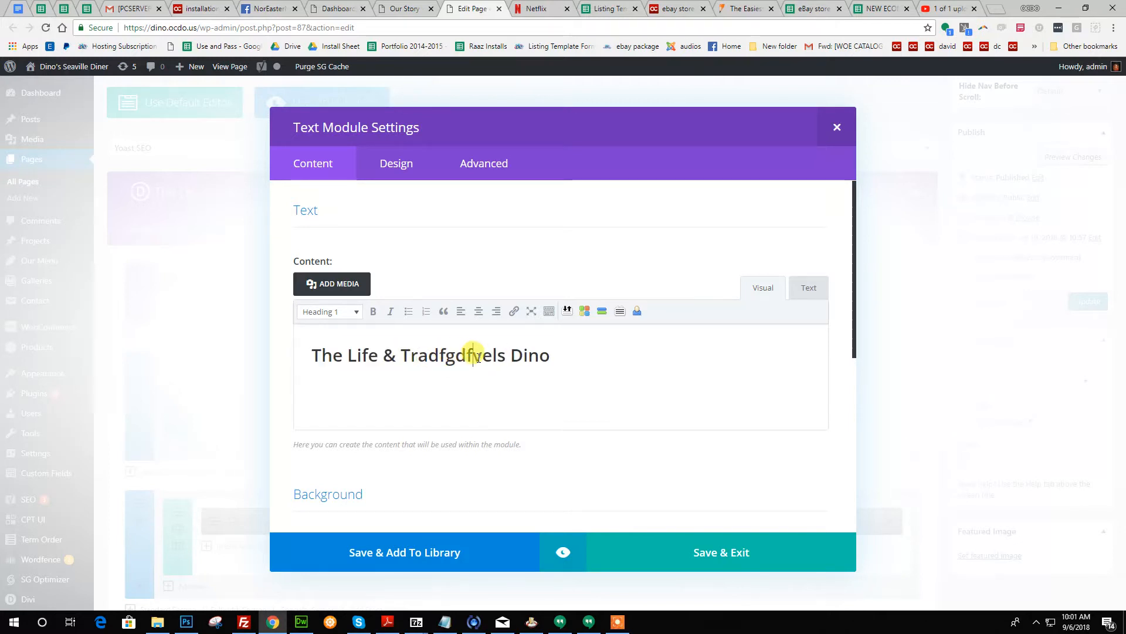
key("BackSpace")
key("BackSpace")
key("BackSpace")
key("BackSpace")
key("BackSpace")
left_click(517, 358)
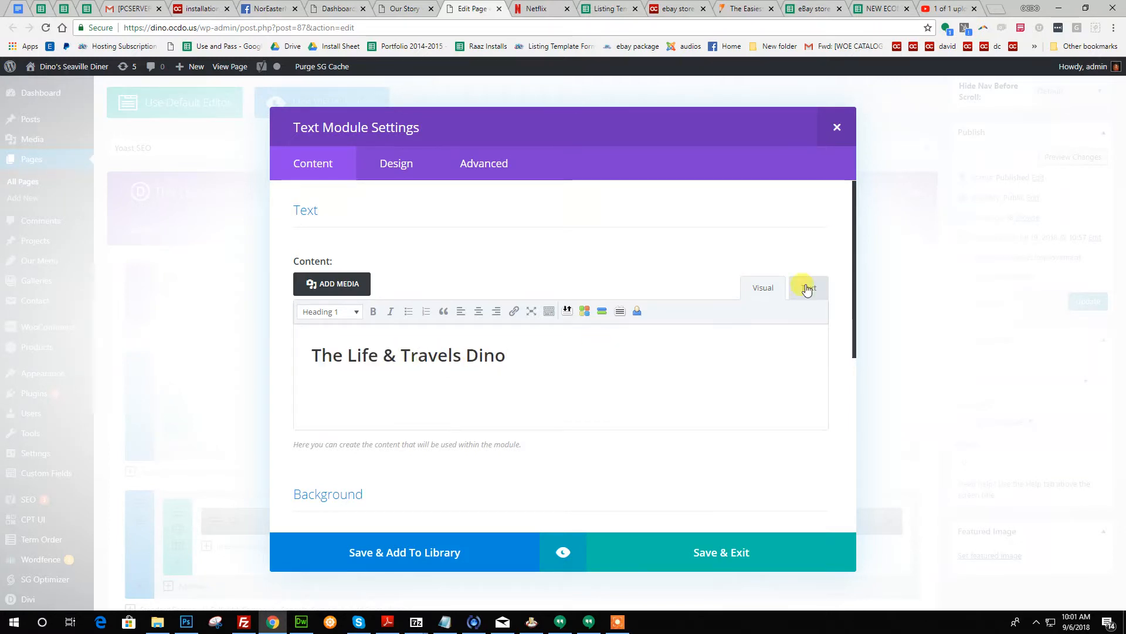
left_click(726, 554)
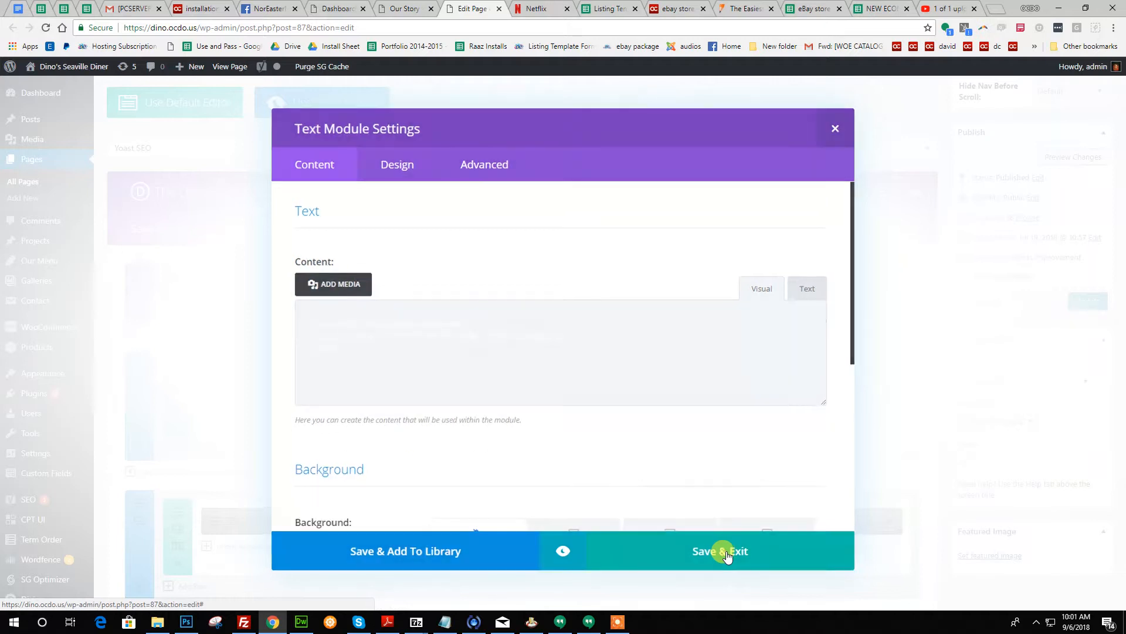
Step: Open the Text module below the heading module and compare its content with the body text on the live Our Story page
scroll(425, 347, "down", 3)
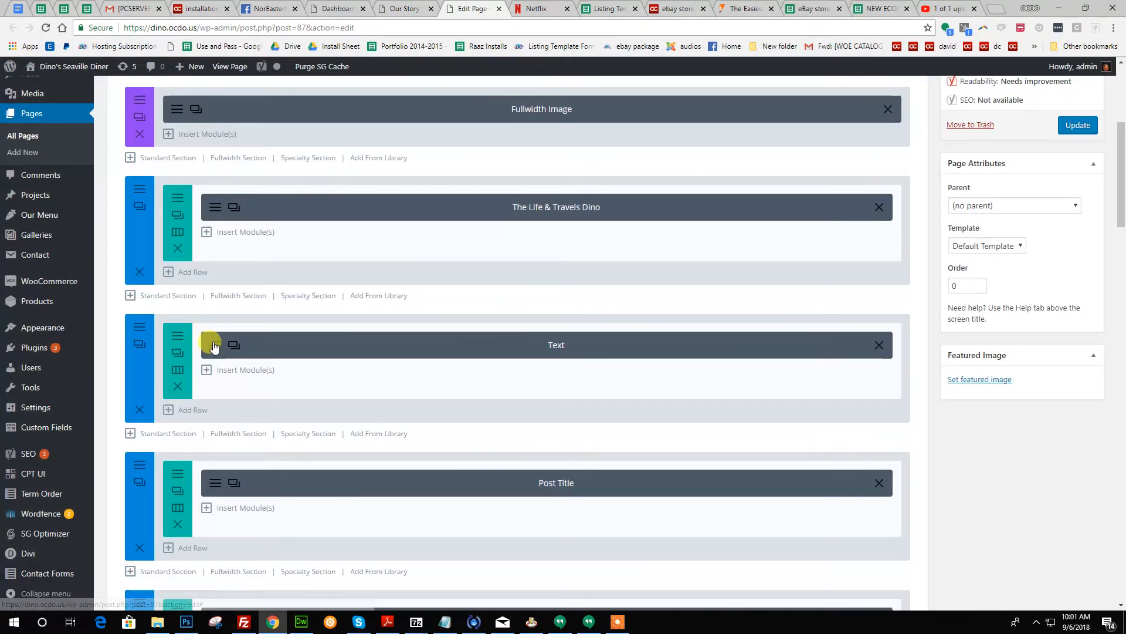
left_click(213, 347)
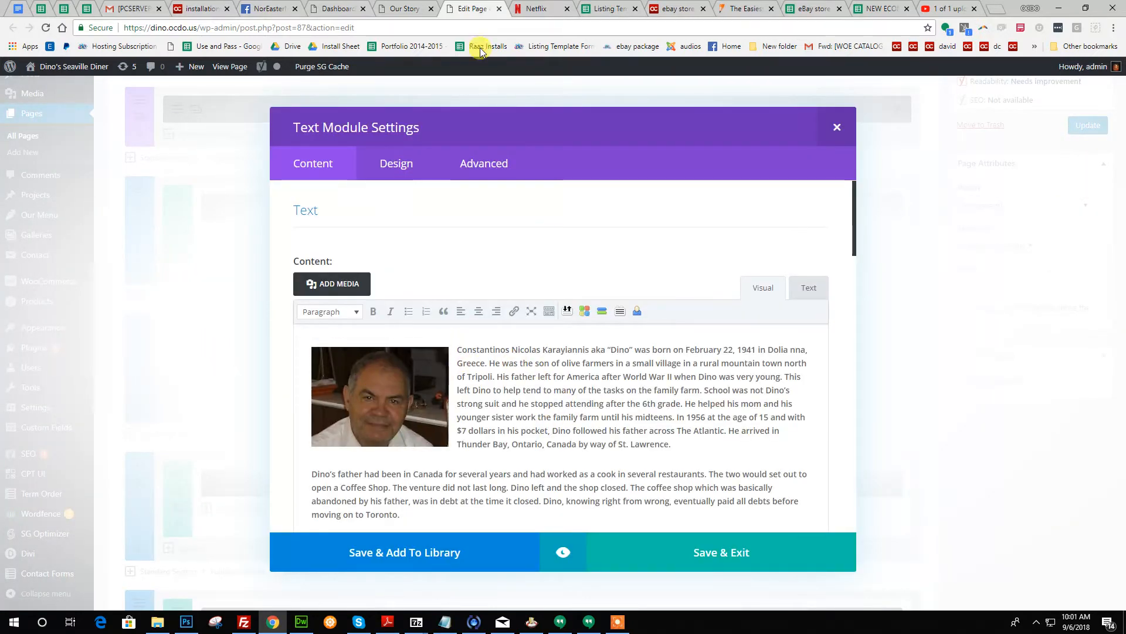
left_click(399, 8)
scroll(430, 366, "down", 5)
scroll(312, 215, "up", 1)
left_click_drag(339, 136, 904, 444)
scroll(572, 300, "down", 5)
scroll(595, 447, "down", 1)
scroll(559, 474, "up", 6)
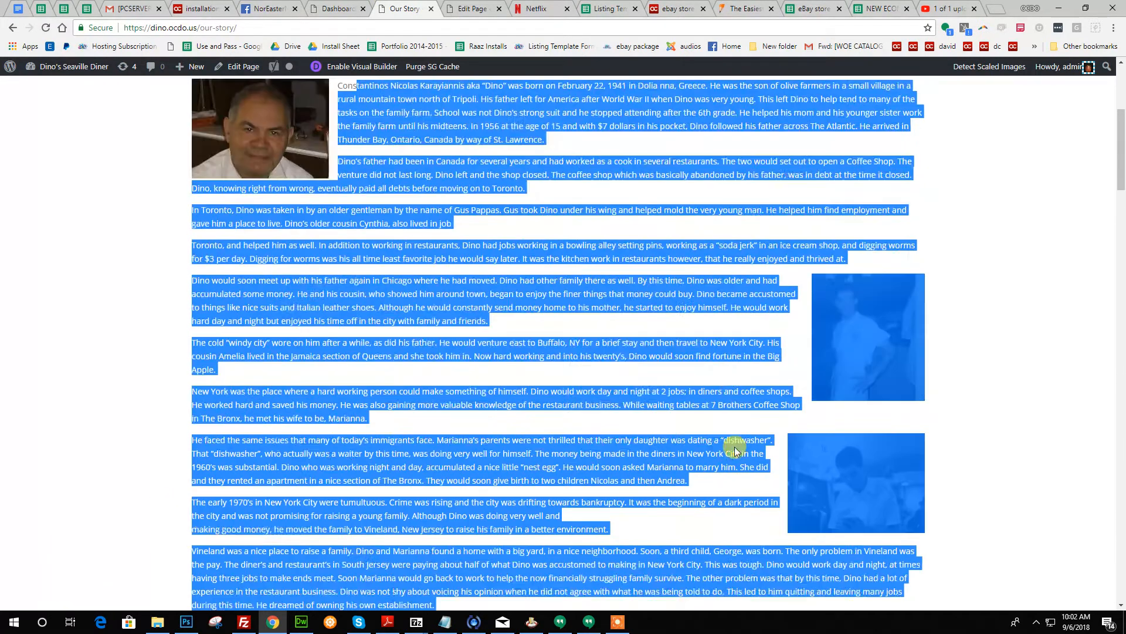
left_click(593, 389)
left_click(477, 8)
Step: Add two line breaks after the final paragraph of the body text, following "May County."
scroll(649, 389, "down", 7)
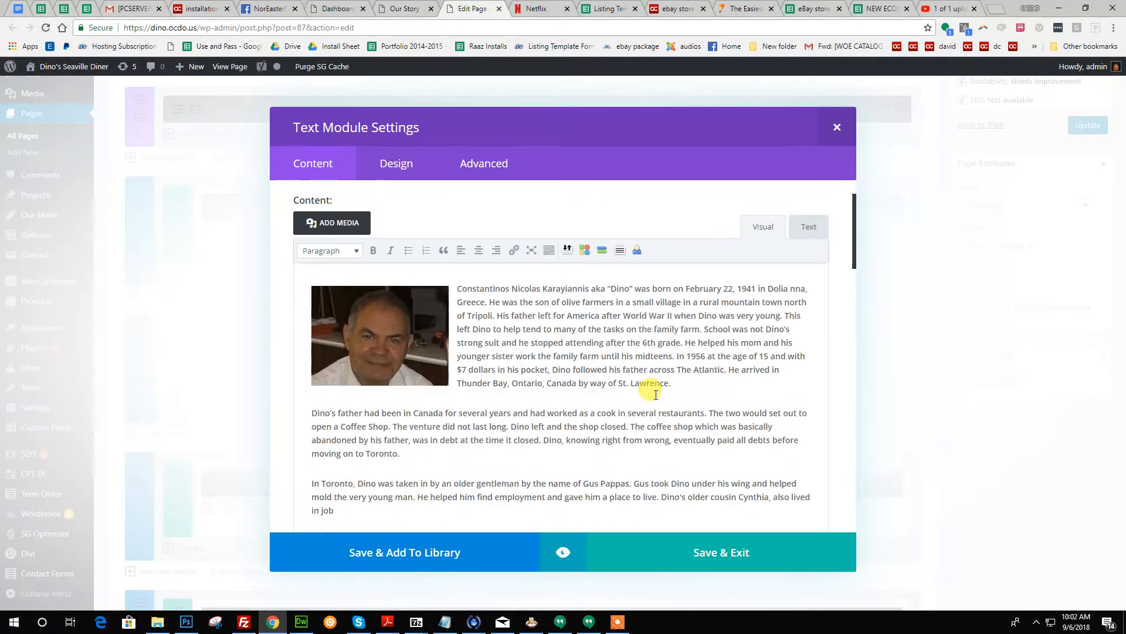
scroll(651, 390, "down", 10)
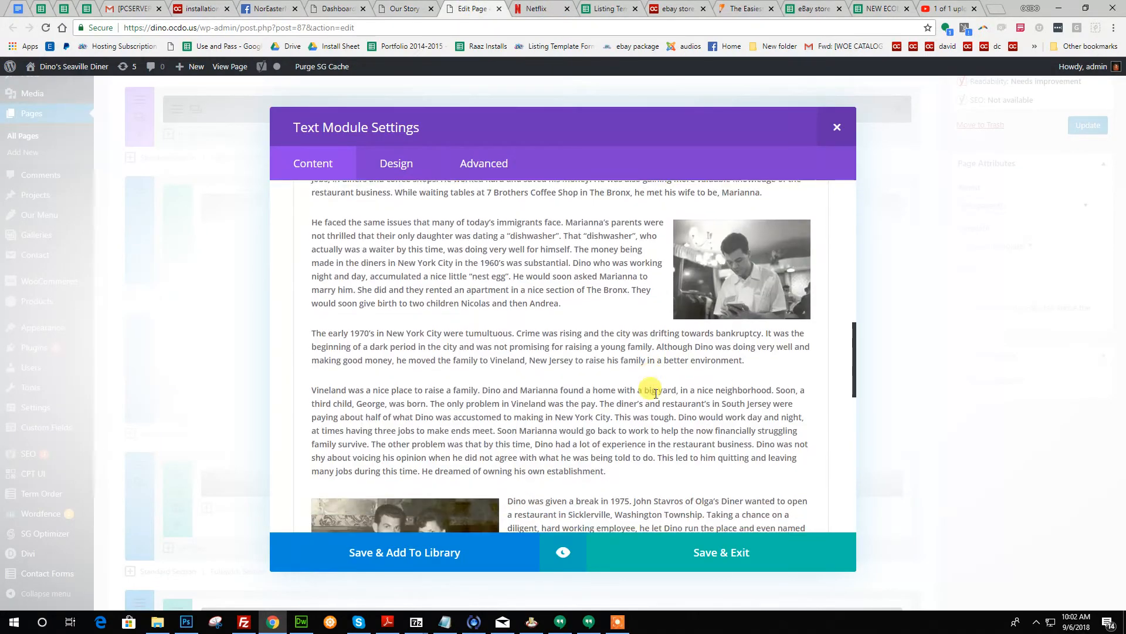
scroll(402, 382, "down", 2)
left_click(388, 345)
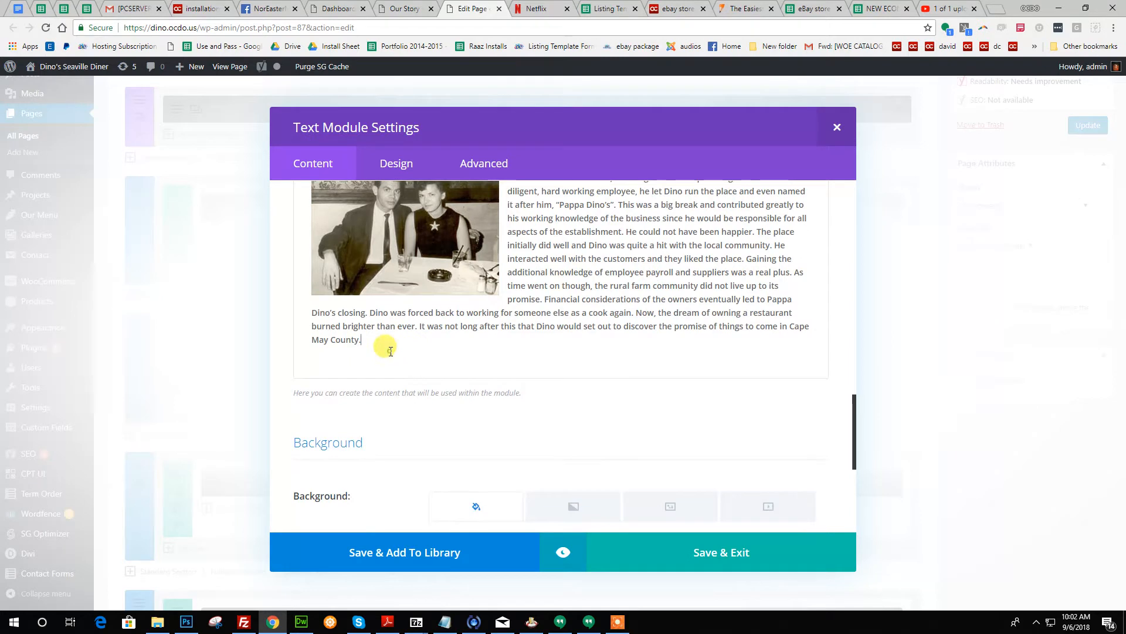
key("Return")
key("Return")
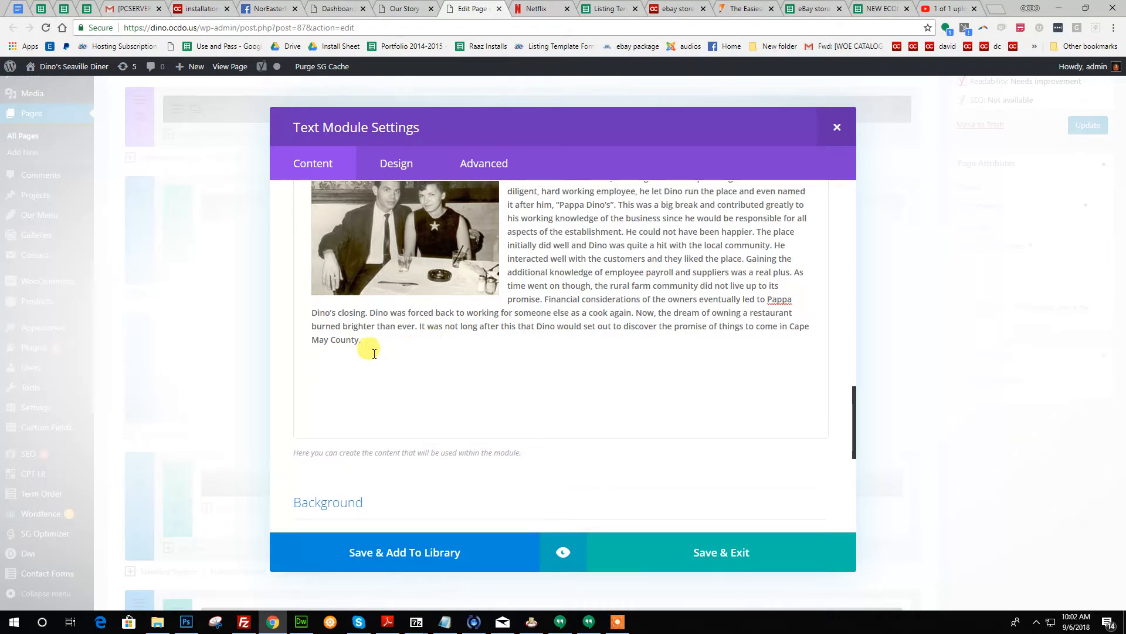
Step: Insert the media library photo 1835.jpg at the end of the body text, centered at full size 610 × 570
scroll(375, 352, "up", 5)
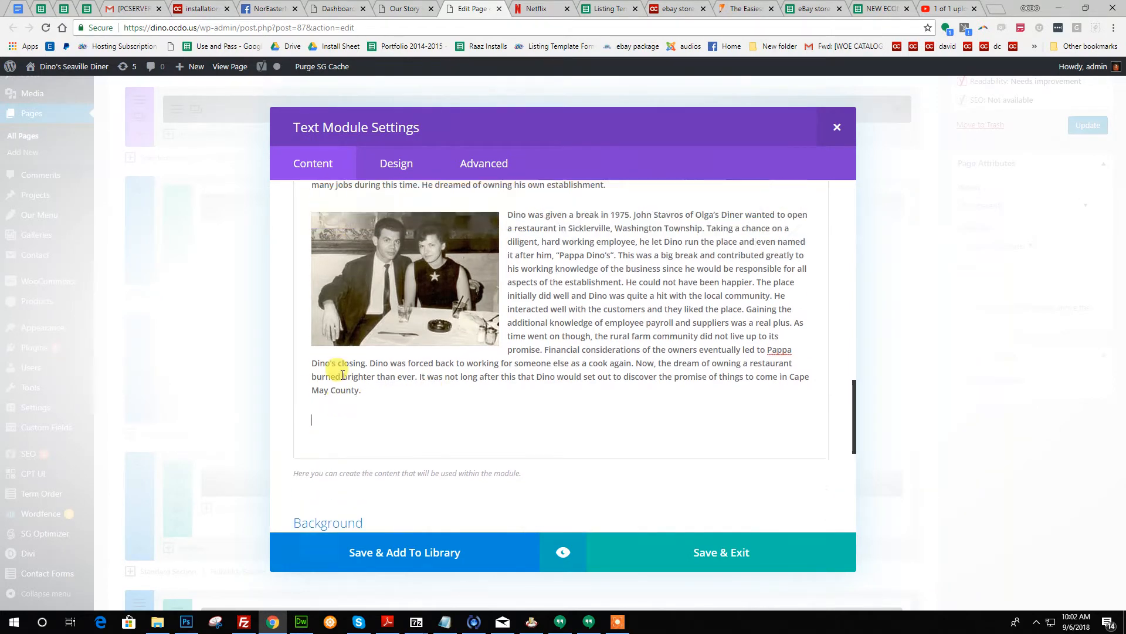
scroll(374, 351, "up", 8)
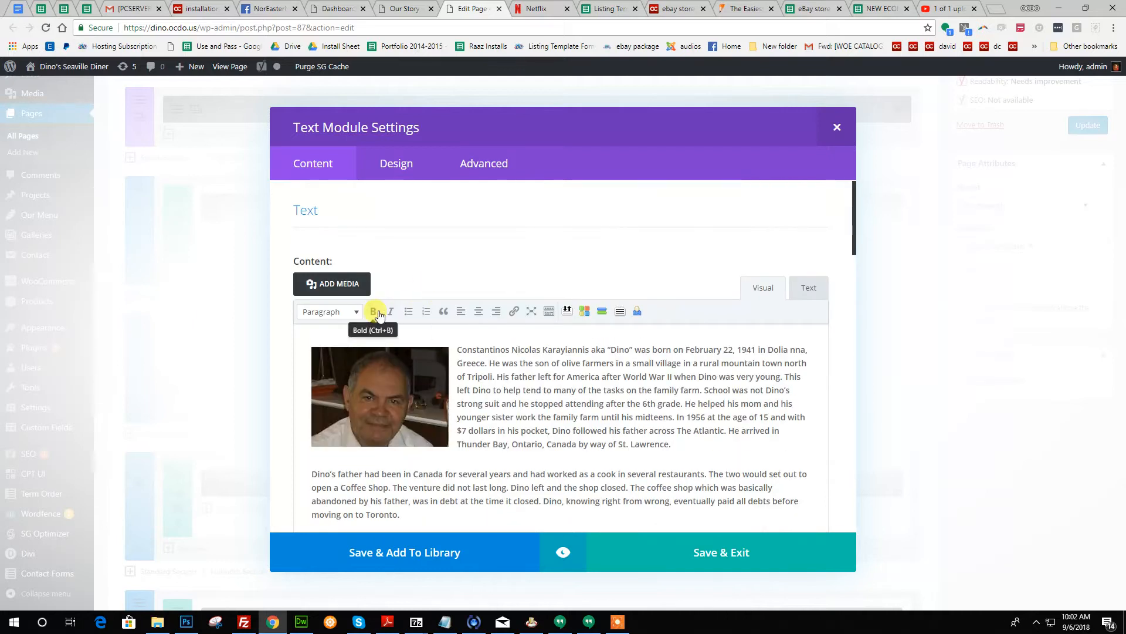
left_click(324, 283)
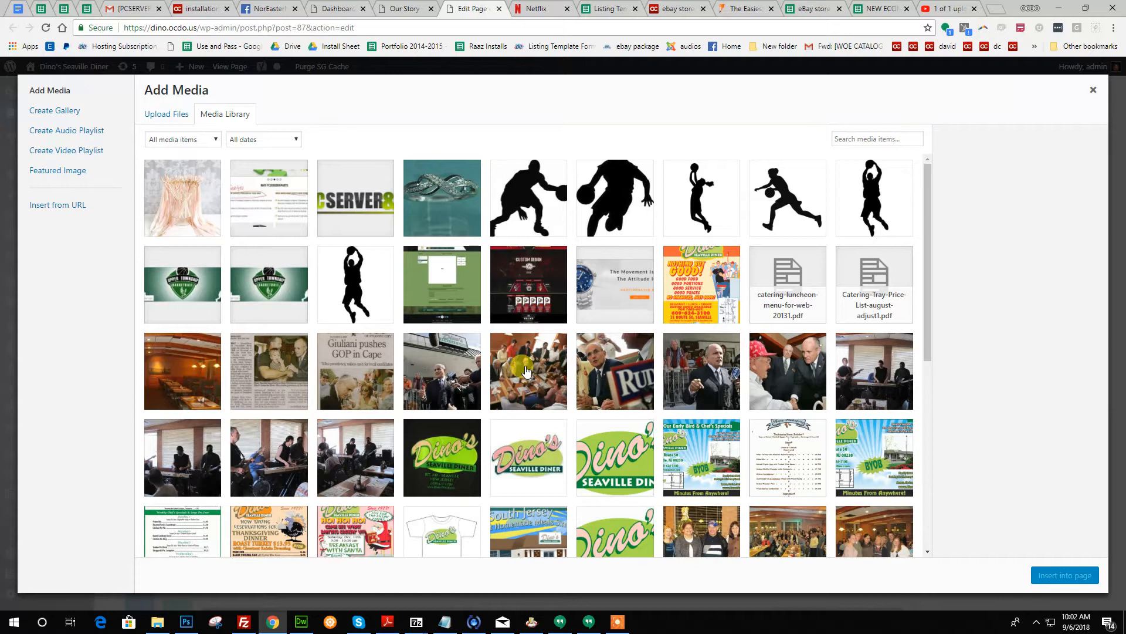
left_click(525, 367)
left_click(162, 113)
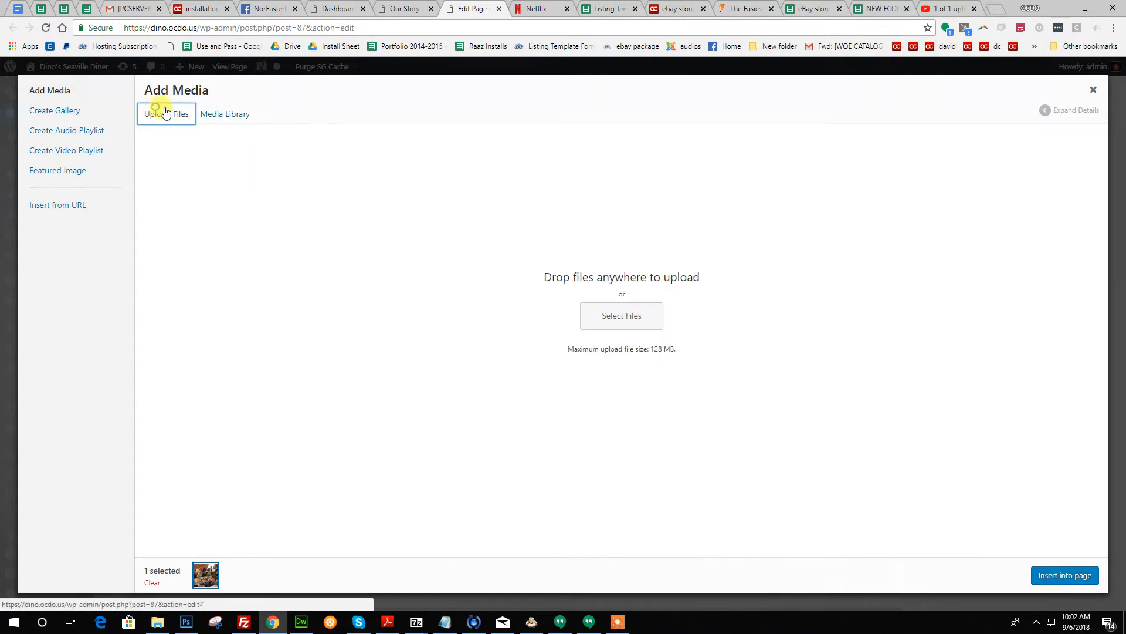
left_click(226, 114)
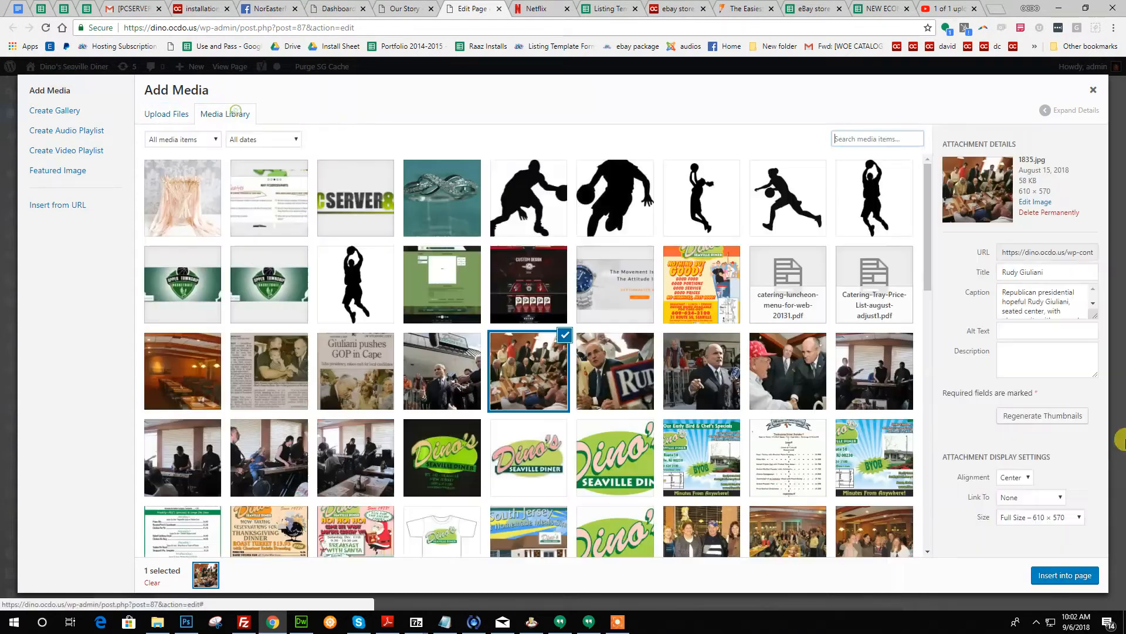
left_click(1065, 576)
Step: Locate the inserted photo below the last paragraph and select it to view its alignment and edit options
scroll(539, 409, "down", 20)
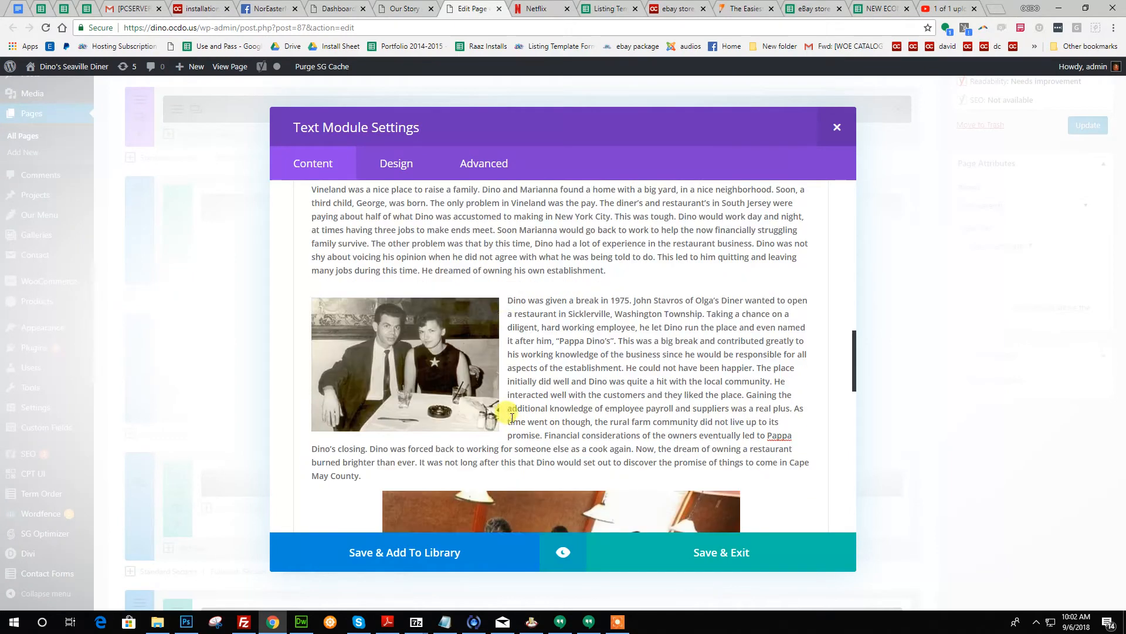
left_click(554, 362)
scroll(575, 382, "down", 1)
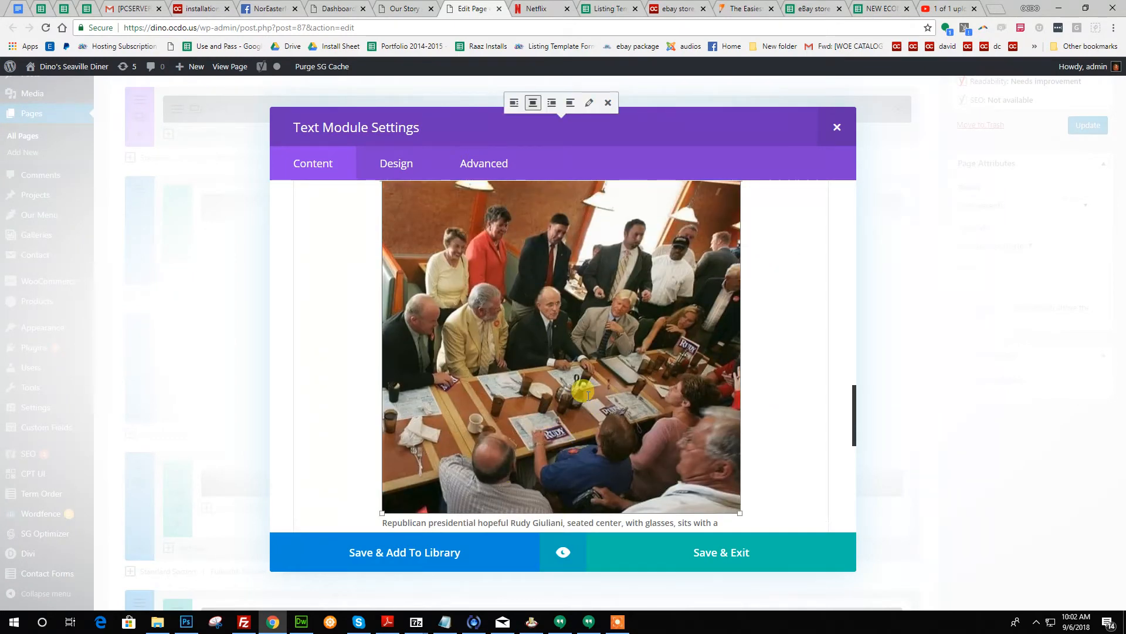
scroll(507, 418, "up", 2)
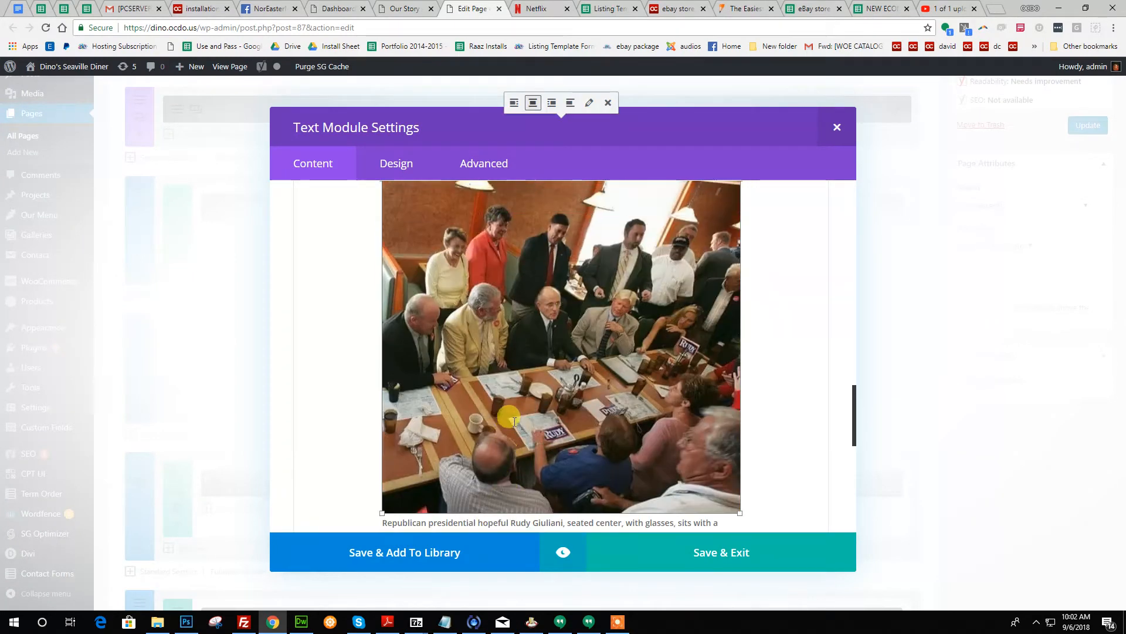
Step: Remove the inserted photo with its caption and the blank lines after the final paragraph ending in "May County."
scroll(518, 421, "down", 6)
scroll(504, 383, "up", 6)
scroll(501, 379, "down", 2)
scroll(498, 373, "down", 1)
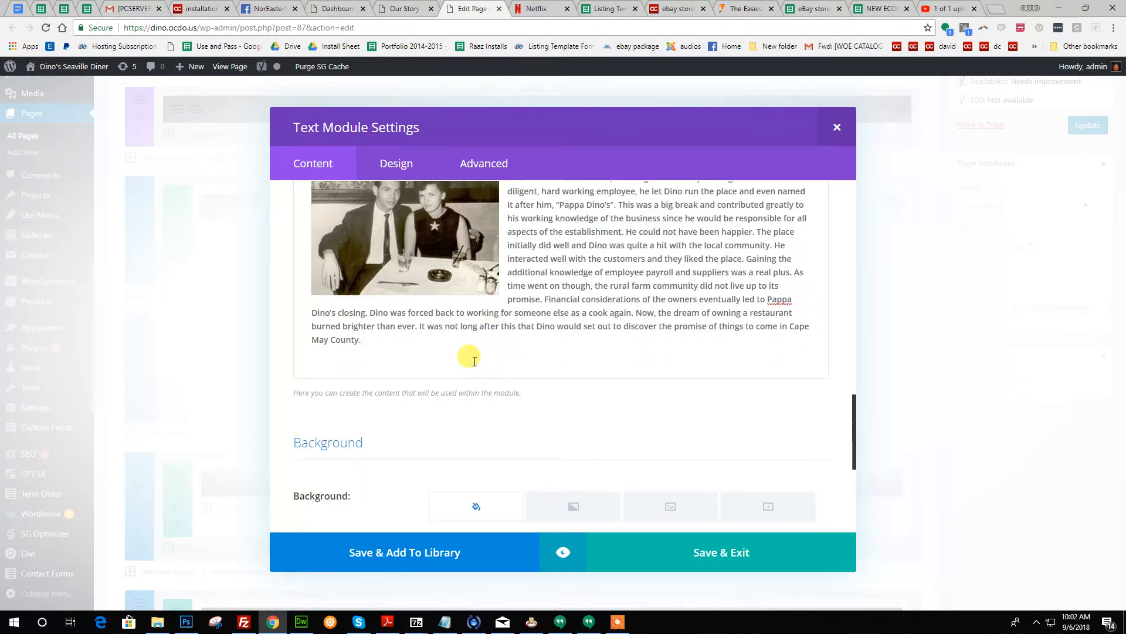
scroll(472, 355, "down", 1)
scroll(484, 346, "up", 1)
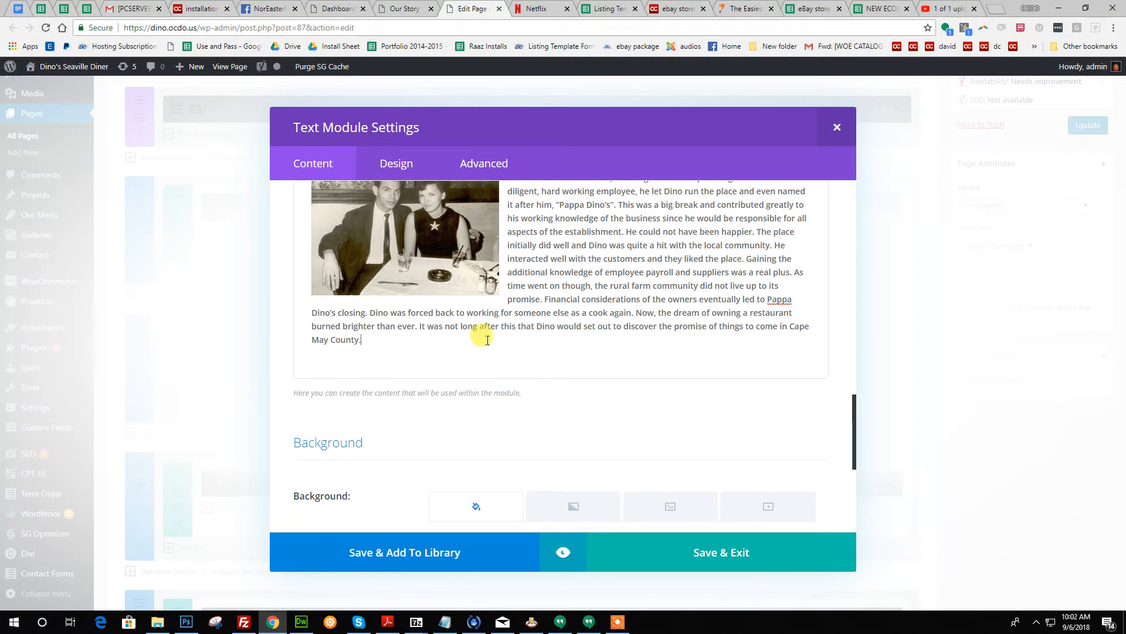
Step: Select the couple's photo beside the last paragraph and compare the body text's image placement with the live Our Story page
left_click(413, 229)
scroll(616, 311, "up", 2)
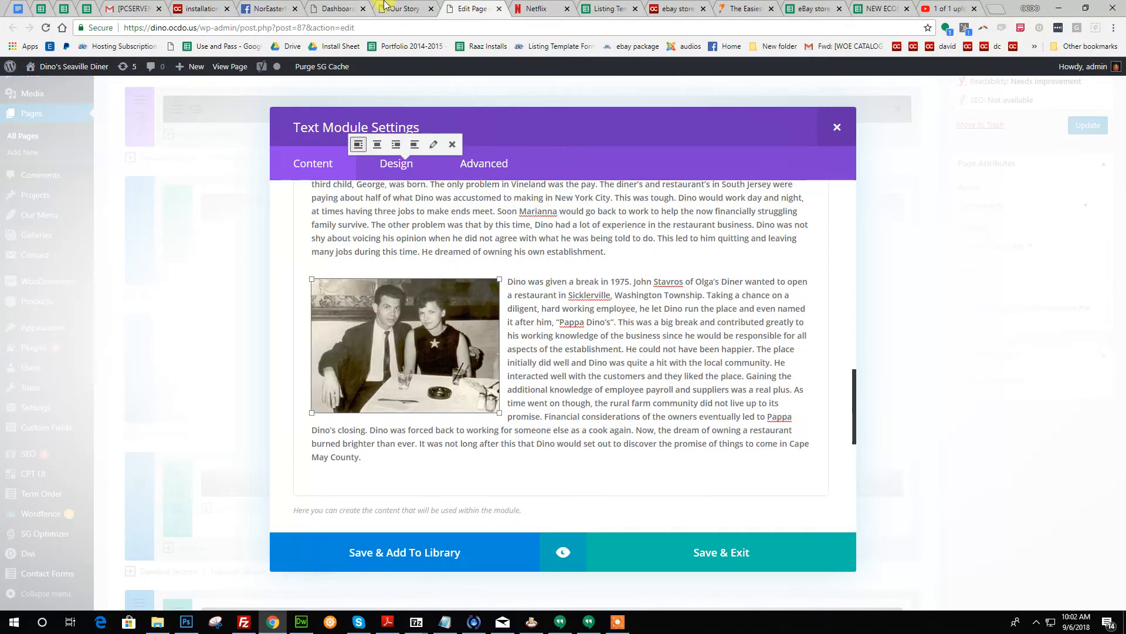
left_click(378, 7)
left_click_drag(339, 141, 565, 265)
scroll(636, 261, "down", 3)
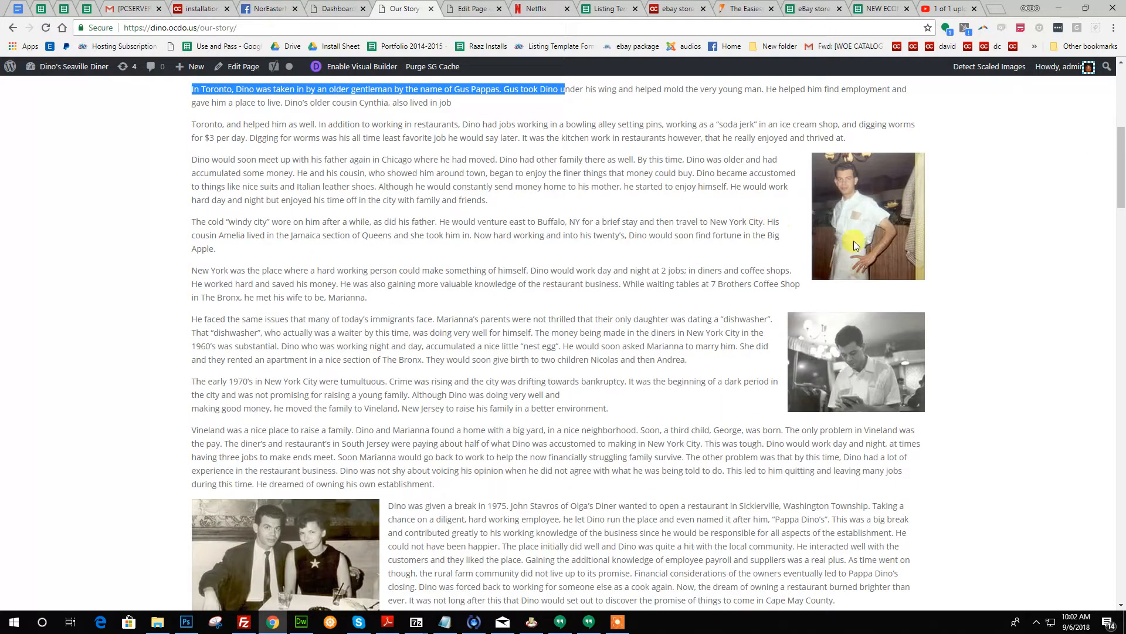
left_click(467, 9)
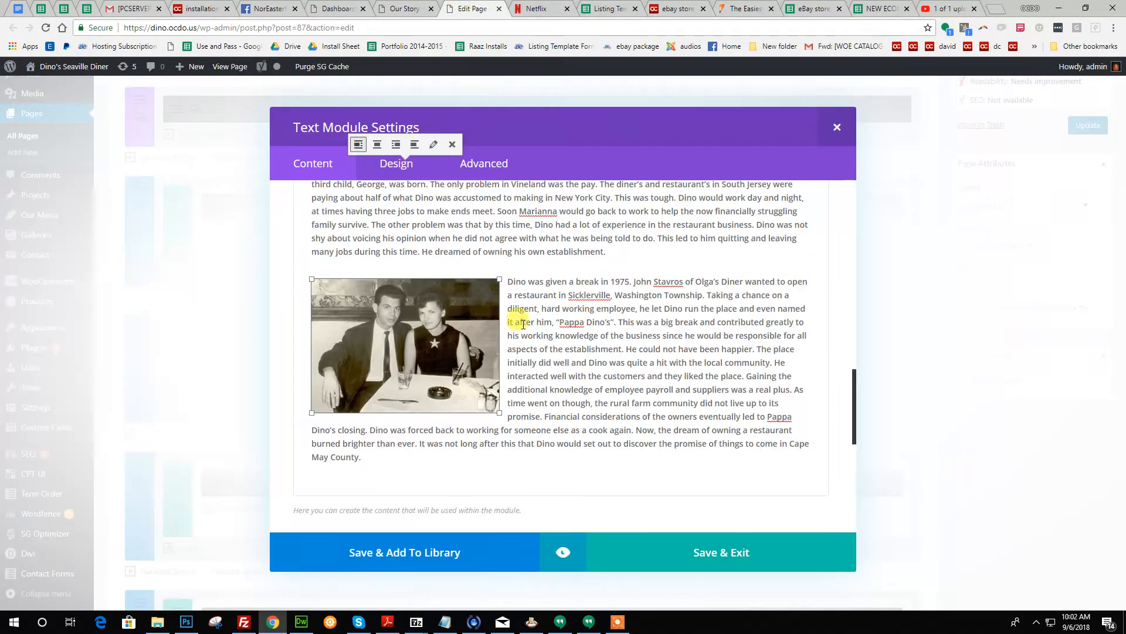
Step: View the body text as HTML, highlight the first image's img tag, and return to the visual editor
left_click(592, 253)
scroll(593, 355, "up", 10)
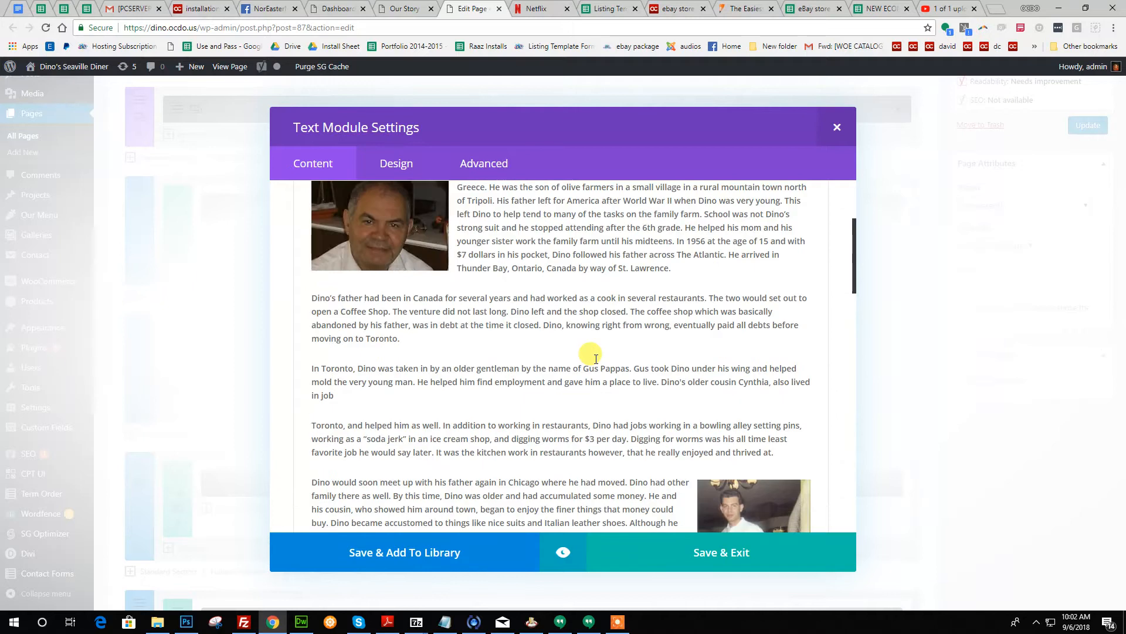
scroll(594, 355, "up", 3)
left_click(815, 293)
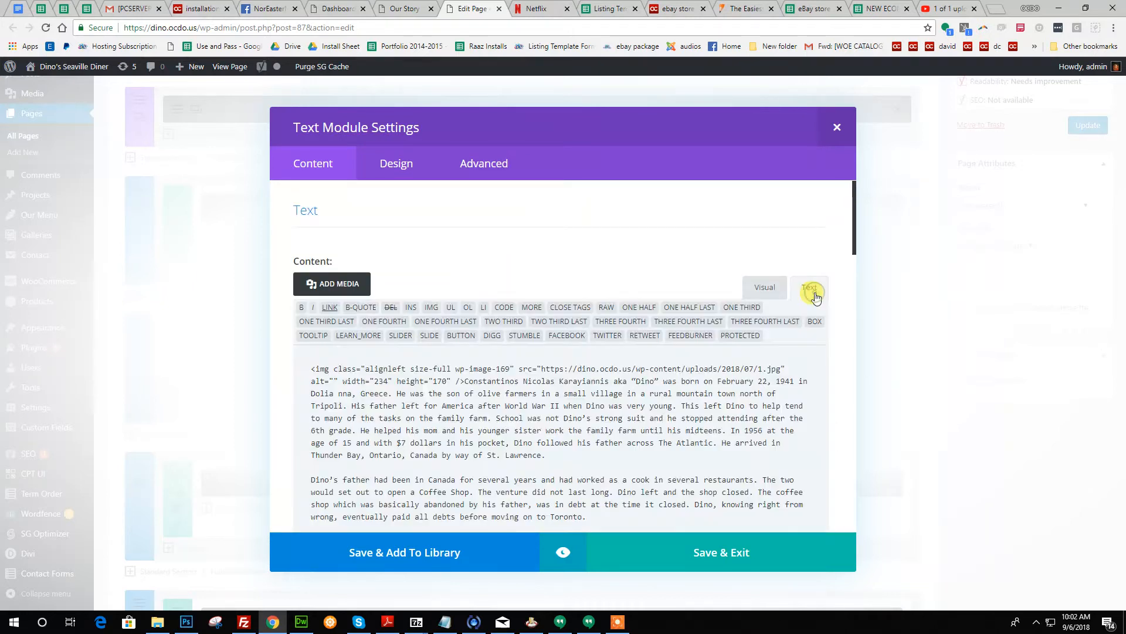
left_click_drag(312, 367, 463, 378)
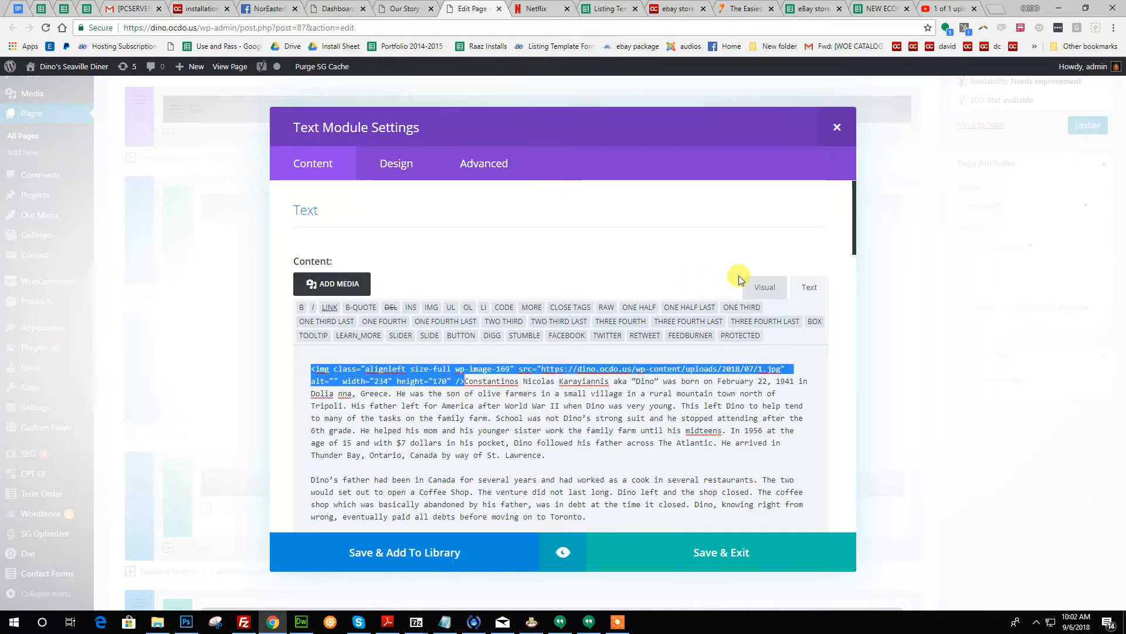
left_click(778, 292)
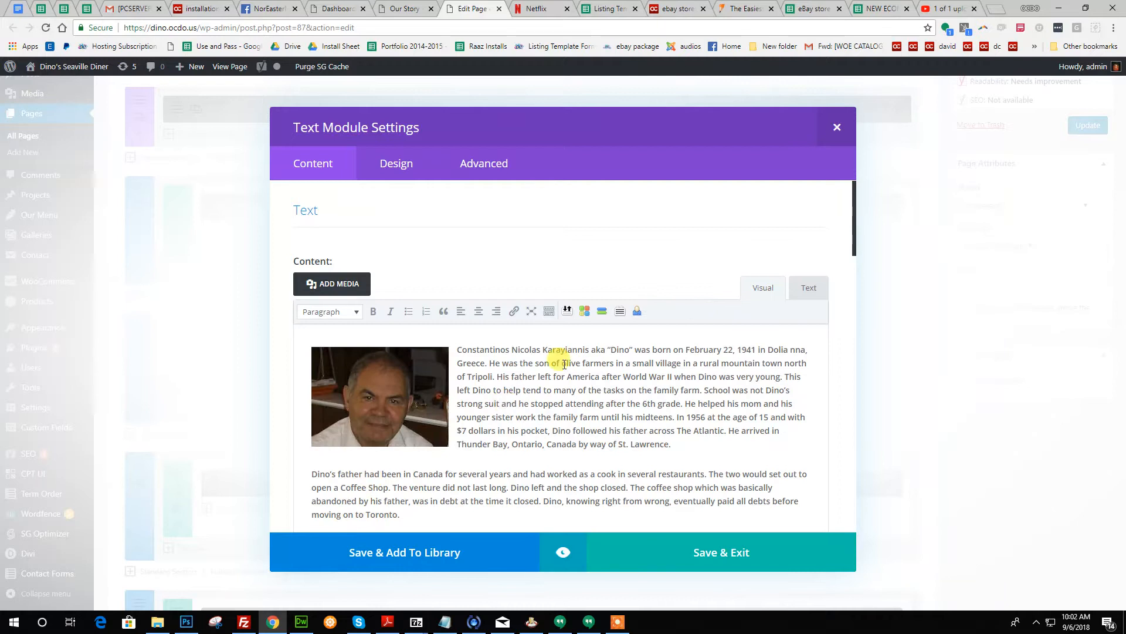
Step: Save the body text's Text module and exit its settings
scroll(528, 411, "down", 10)
scroll(624, 455, "down", 10)
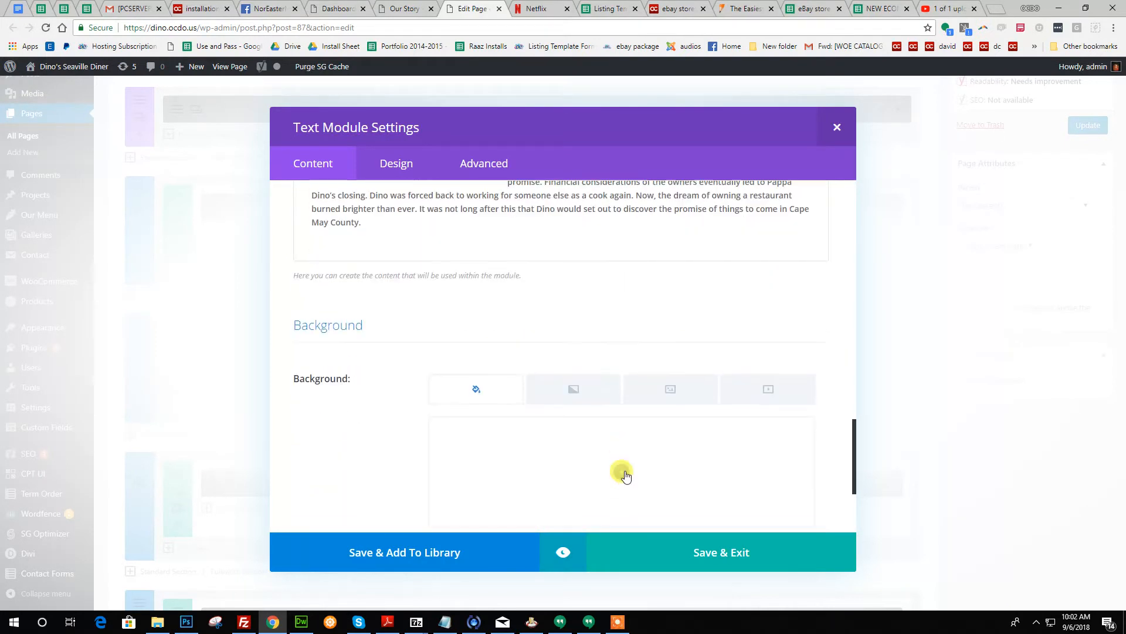
left_click(662, 546)
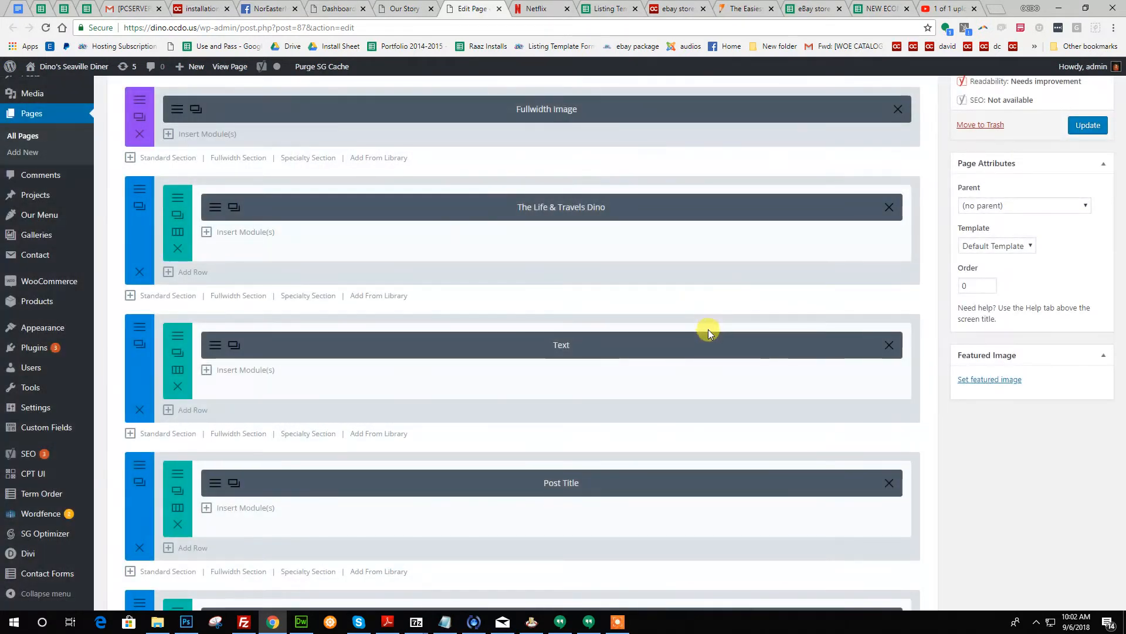
Step: Open the Post Title module's settings, review its element options, and close them without saving
scroll(414, 343, "down", 2)
scroll(414, 343, "down", 2)
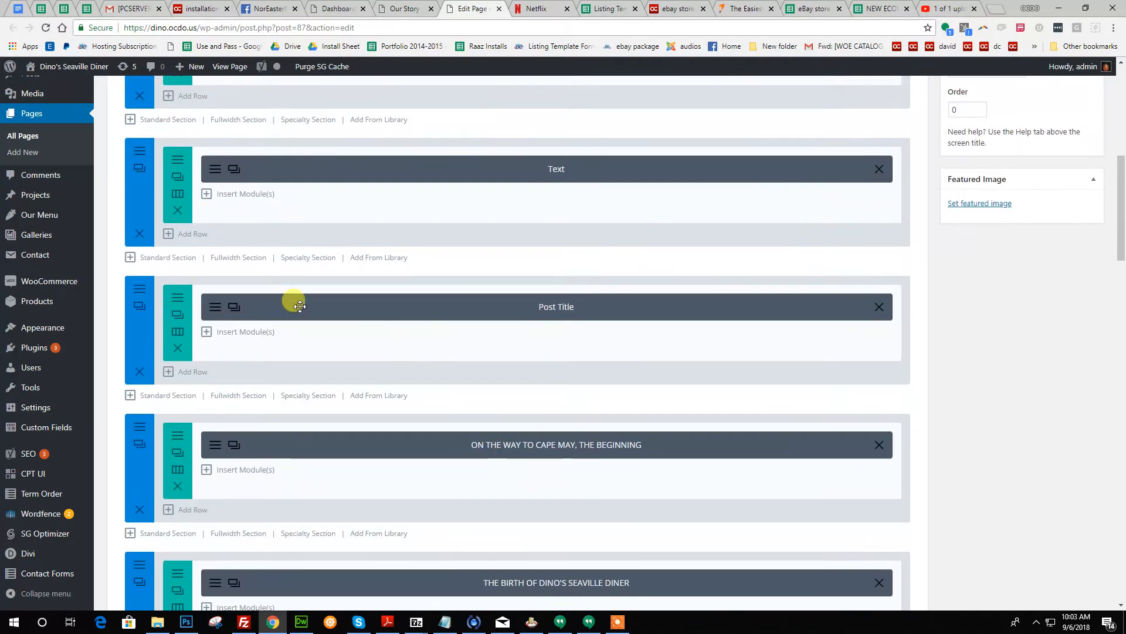
left_click(217, 308)
scroll(538, 319, "down", 5)
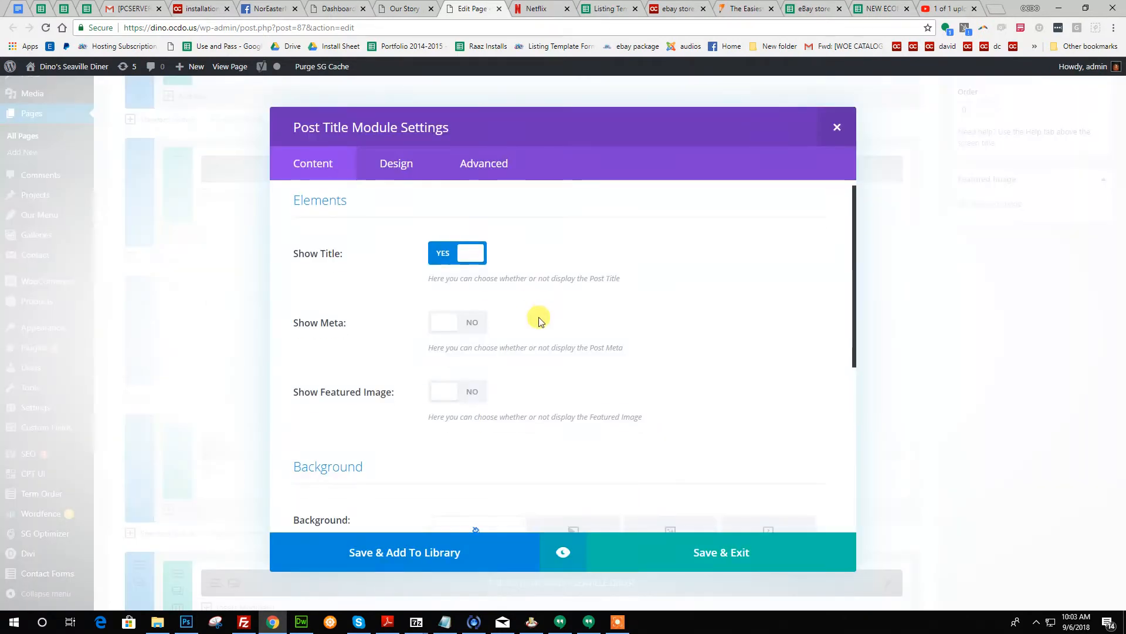
left_click(845, 124)
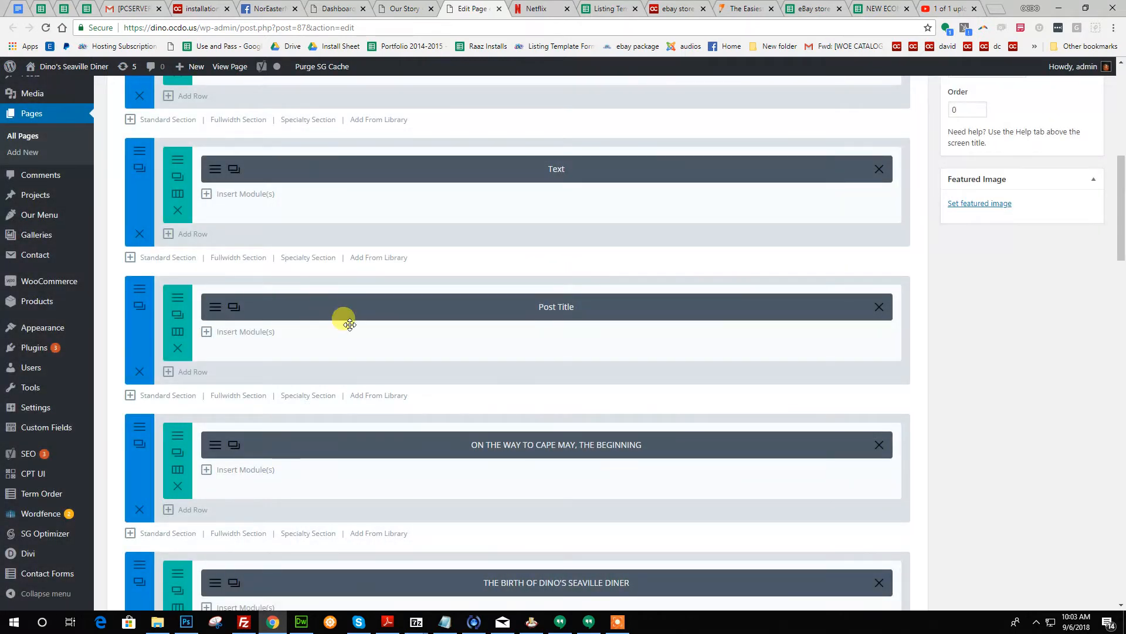
Step: Open the "ON THE WAY TO CAPE MAY, THE BEGINNING" module, compare it with its section on the live page, and close it
scroll(346, 311, "down", 1)
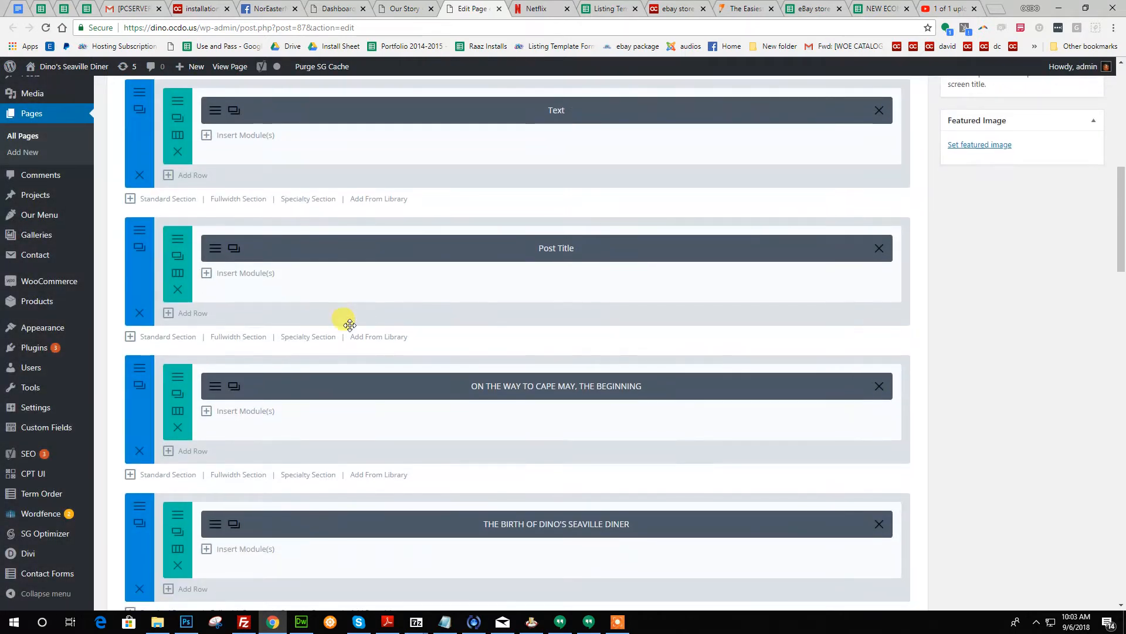
left_click(211, 388)
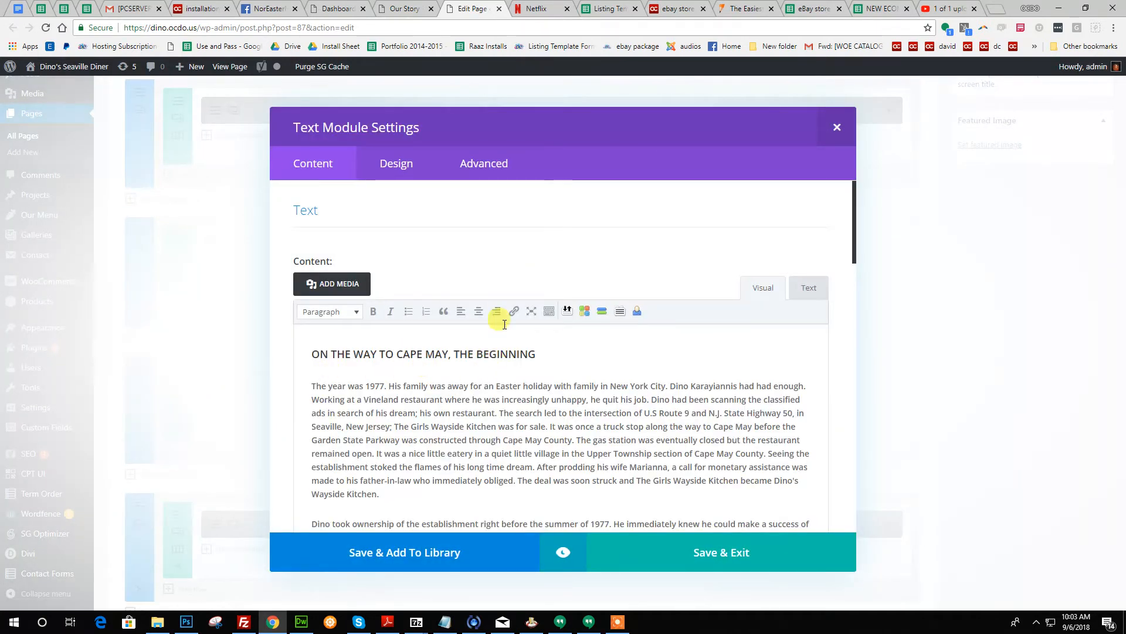
left_click(401, 8)
scroll(474, 288, "up", 2)
scroll(475, 288, "down", 9)
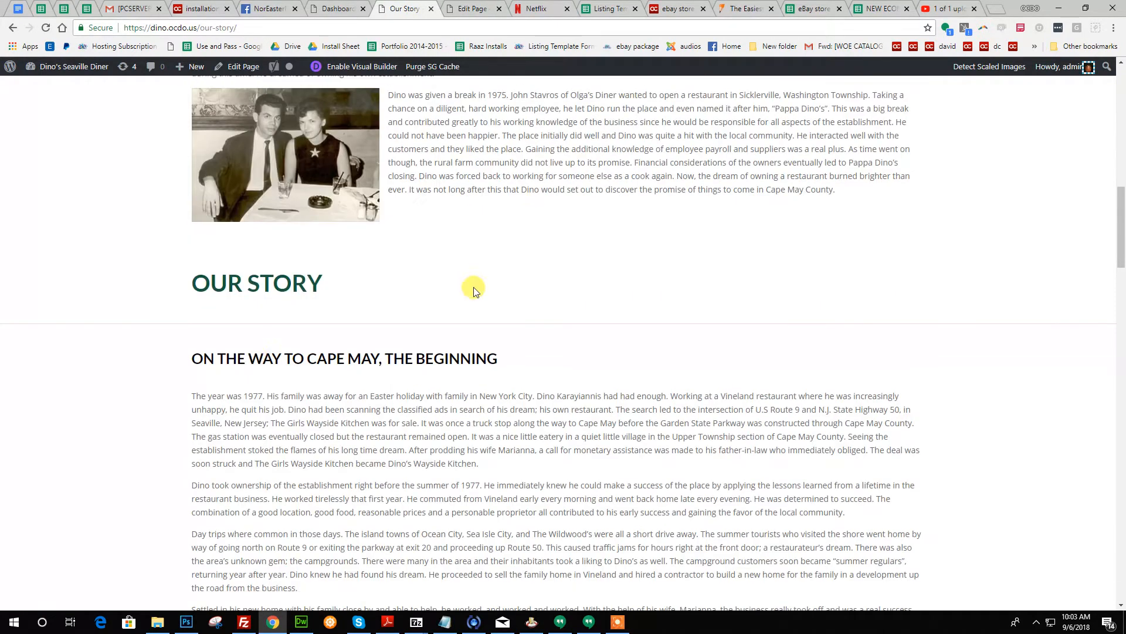
left_click_drag(165, 360, 599, 547)
left_click(531, 369)
scroll(533, 370, "down", 9)
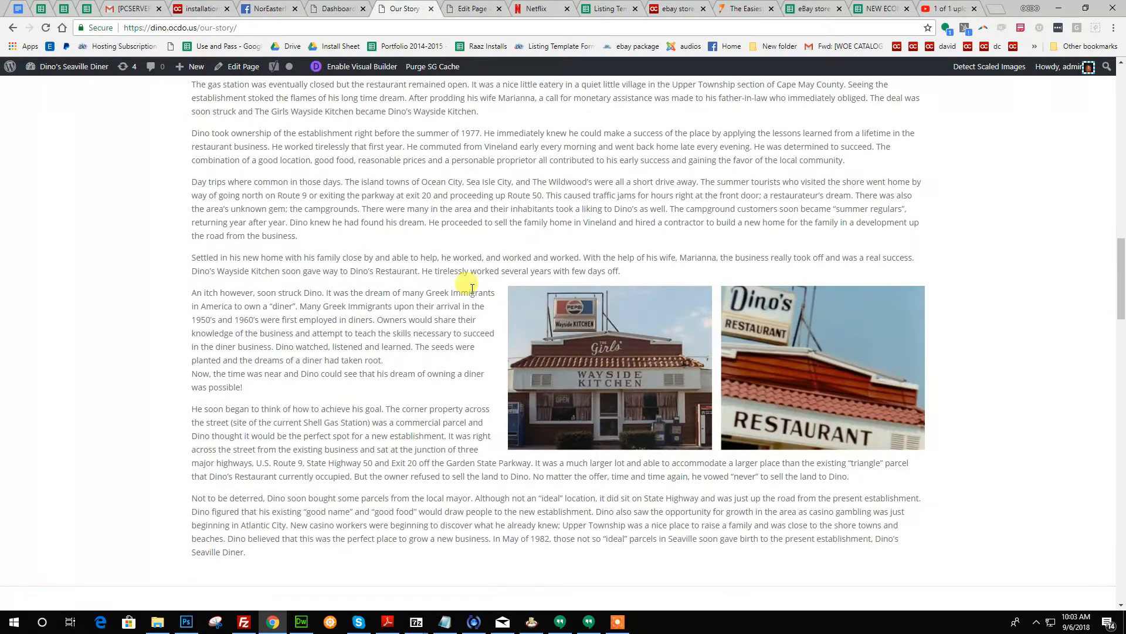
scroll(569, 352, "down", 1)
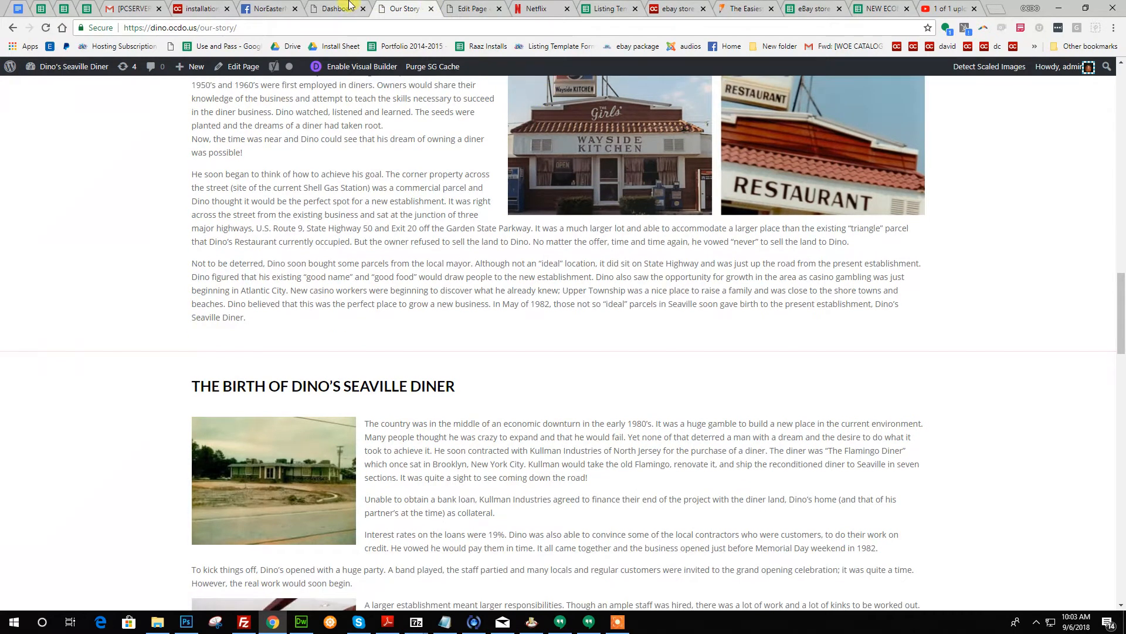
left_click(475, 6)
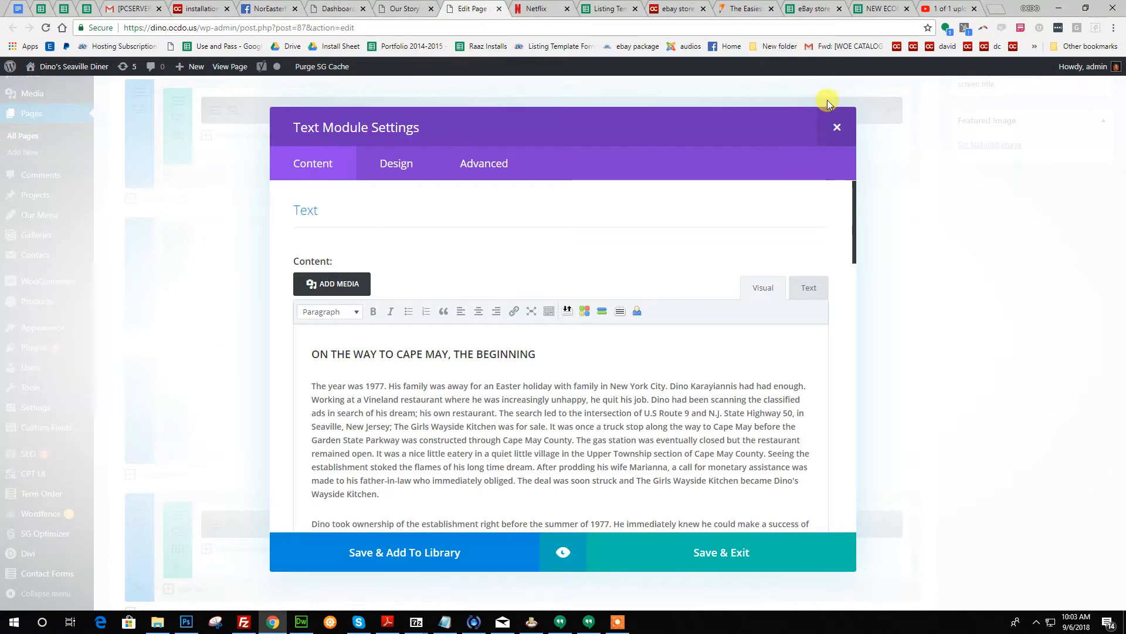
left_click(836, 127)
Step: Open the "THE BIRTH OF DINO'S SEAVILLE DINER" module, compare it with its section on the live page, and close it
scroll(353, 375, "down", 3)
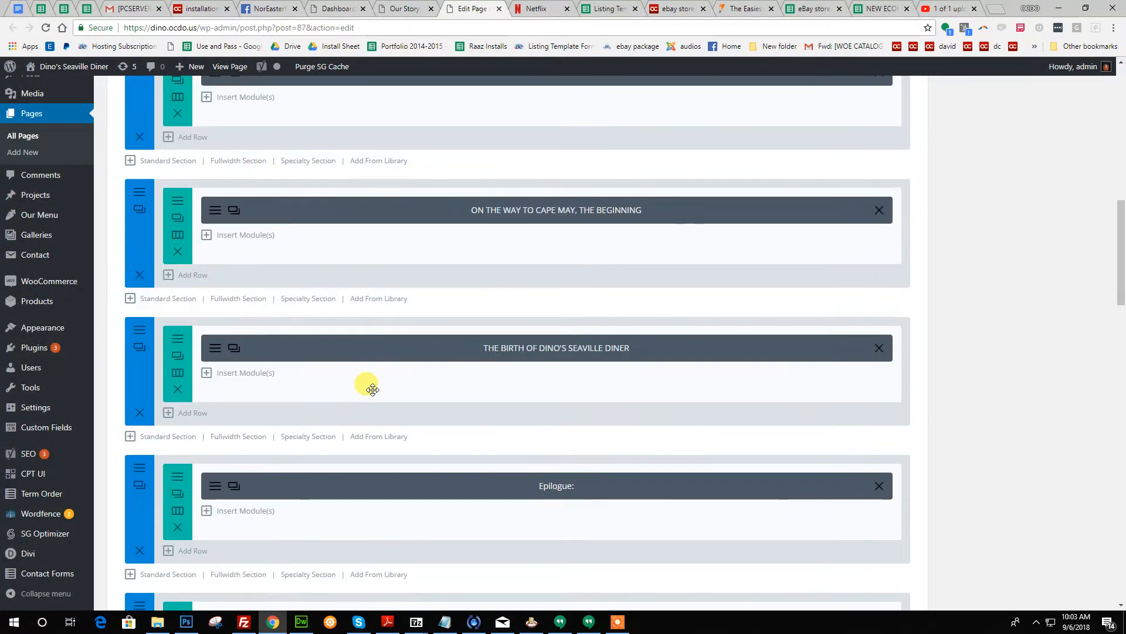
left_click(216, 352)
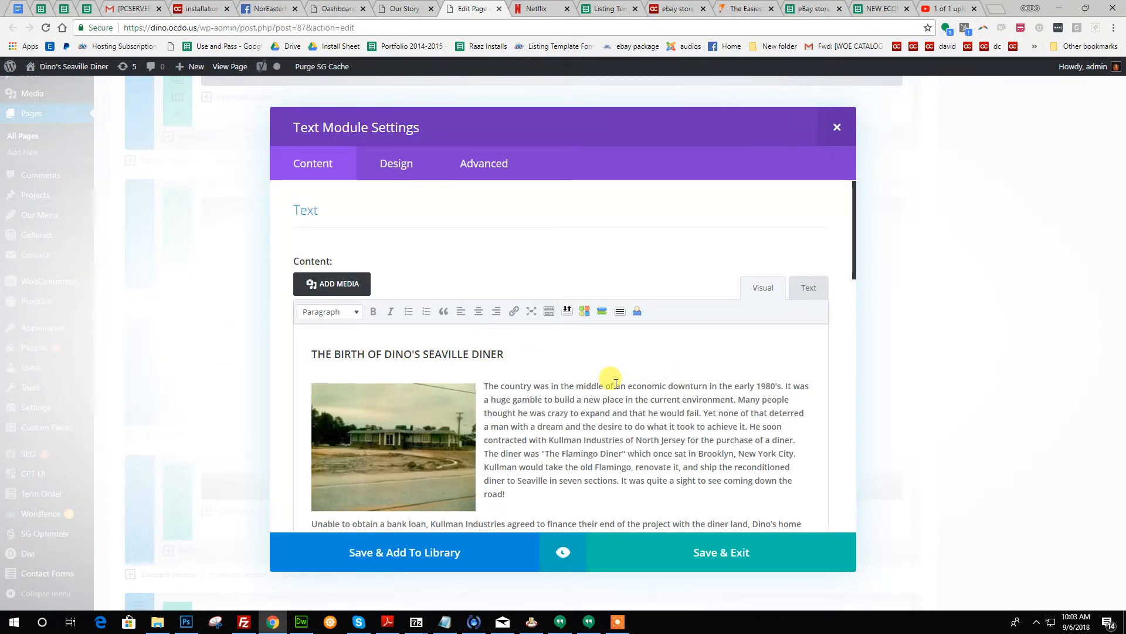
scroll(616, 383, "down", 5)
left_click(410, 8)
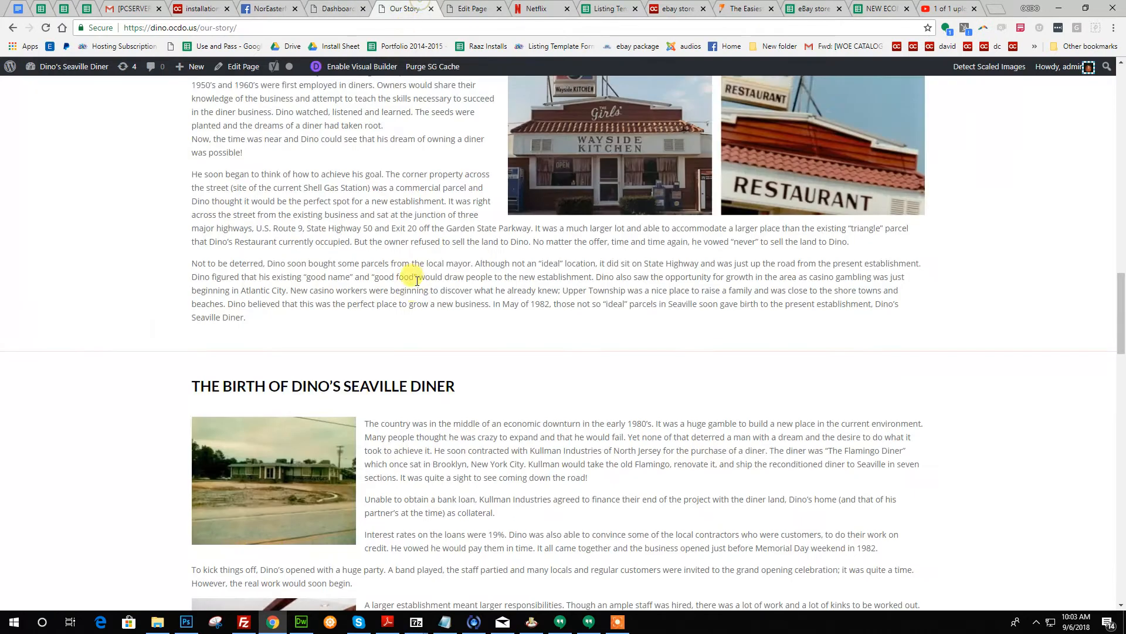
scroll(268, 170, "down", 4)
scroll(503, 348, "down", 4)
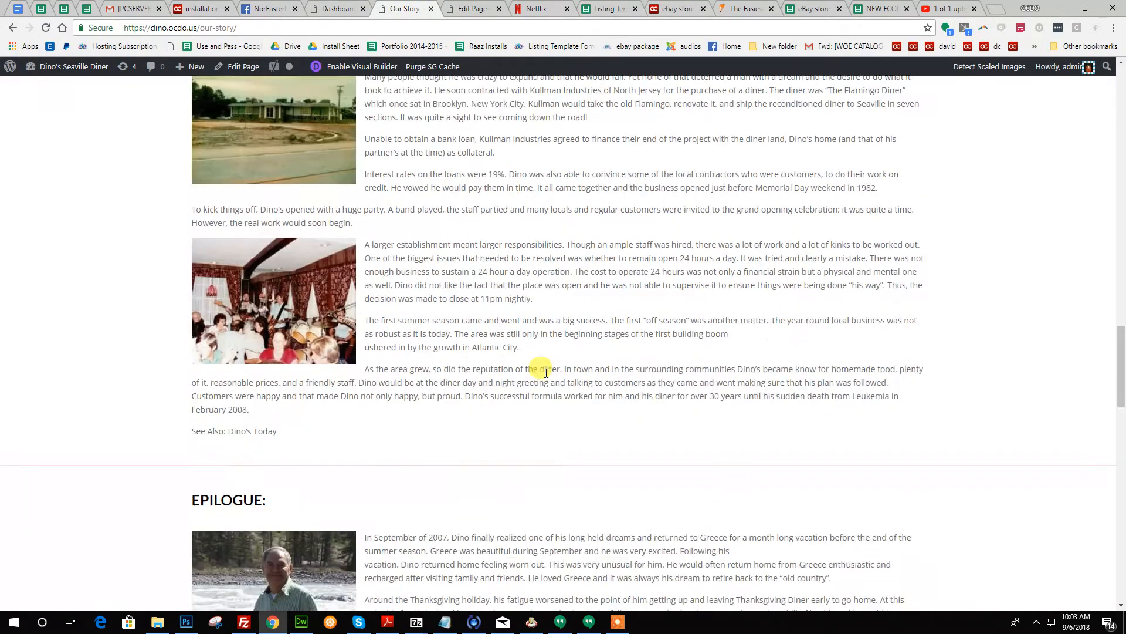
left_click(464, 6)
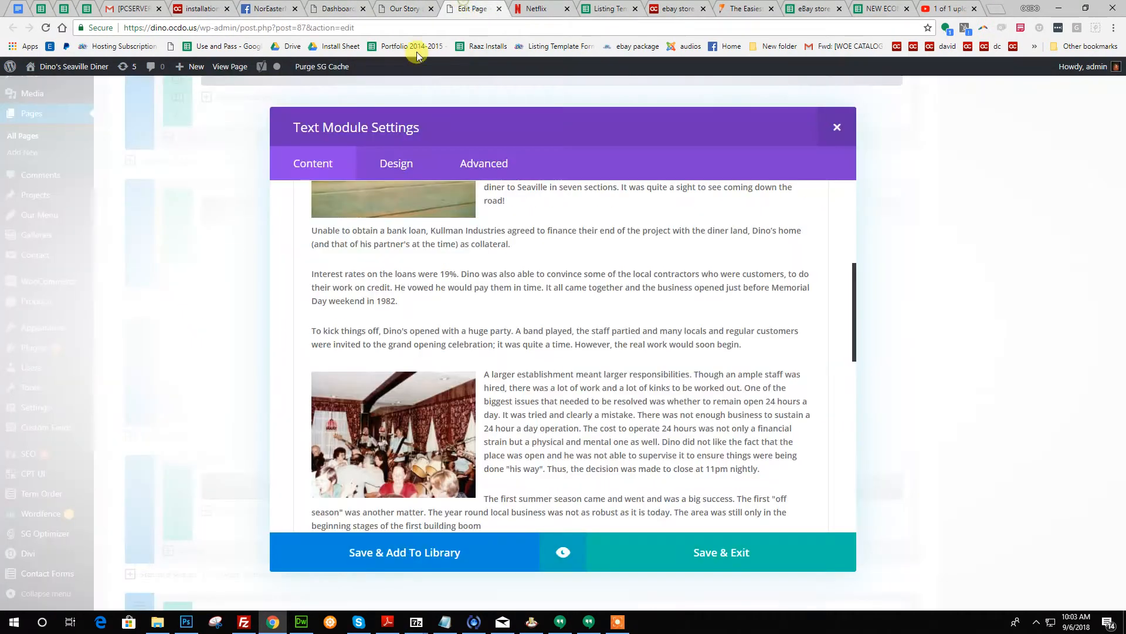
left_click(837, 127)
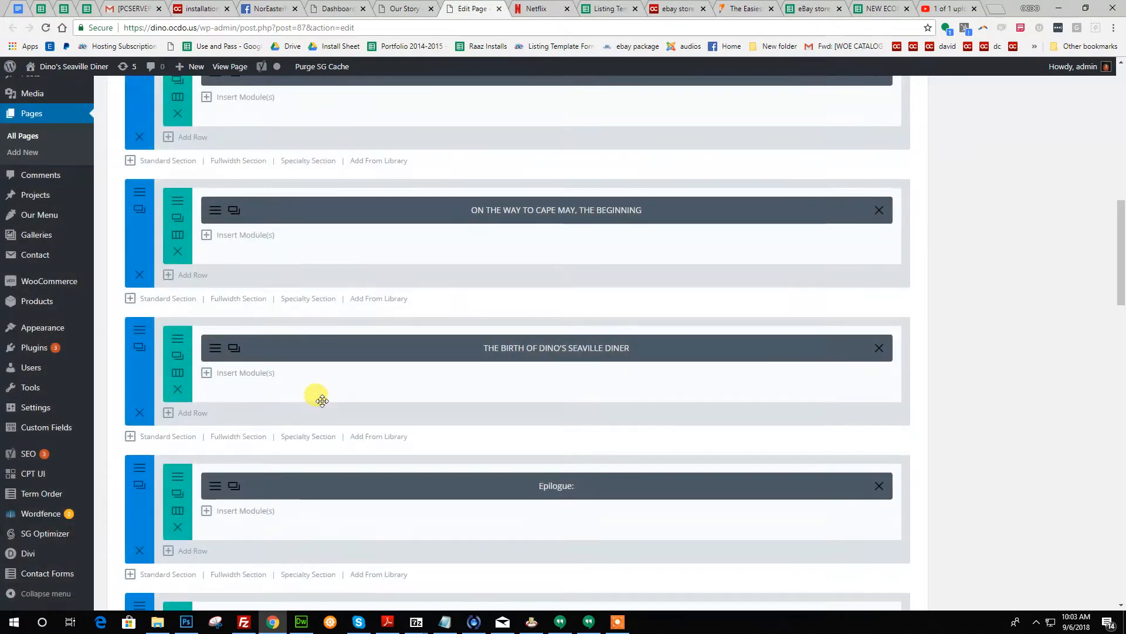
Step: Open the Epilogue text module, review its content, and close it without saving
scroll(388, 317, "down", 4)
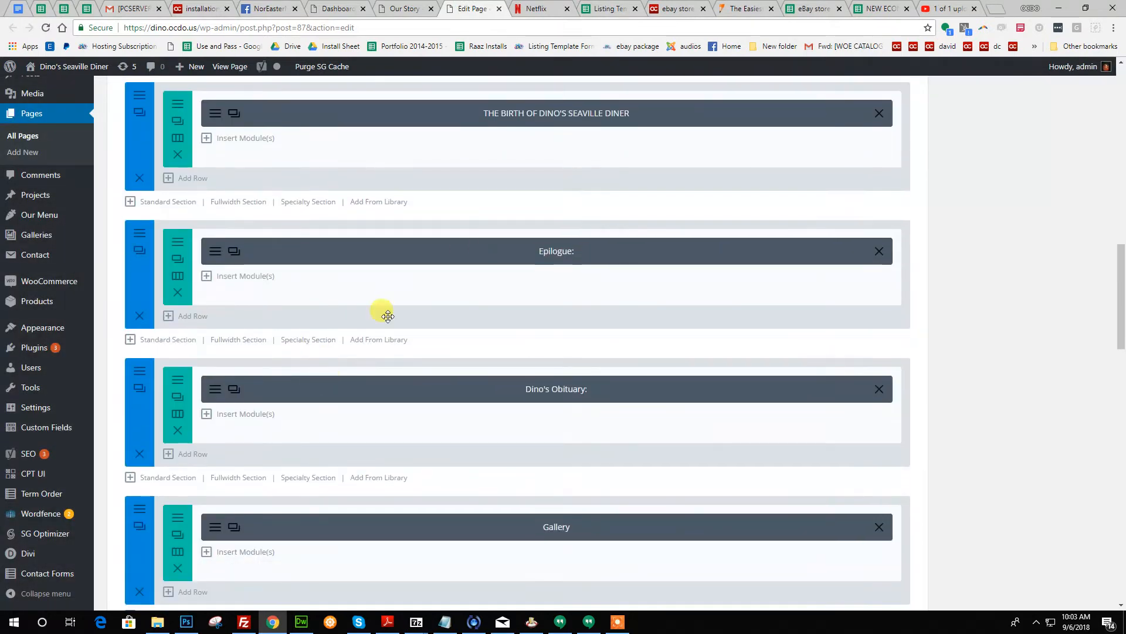
left_click(215, 257)
scroll(528, 259, "down", 4)
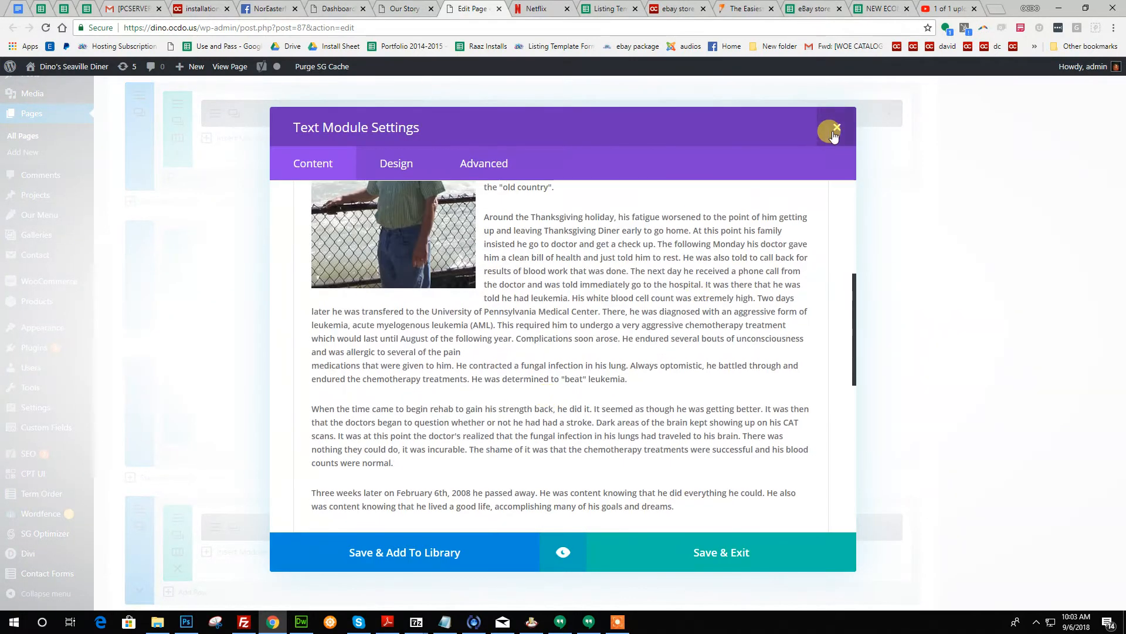
left_click(836, 129)
Step: Open the obituary text module, review its content, and close it without saving
scroll(405, 361, "down", 3)
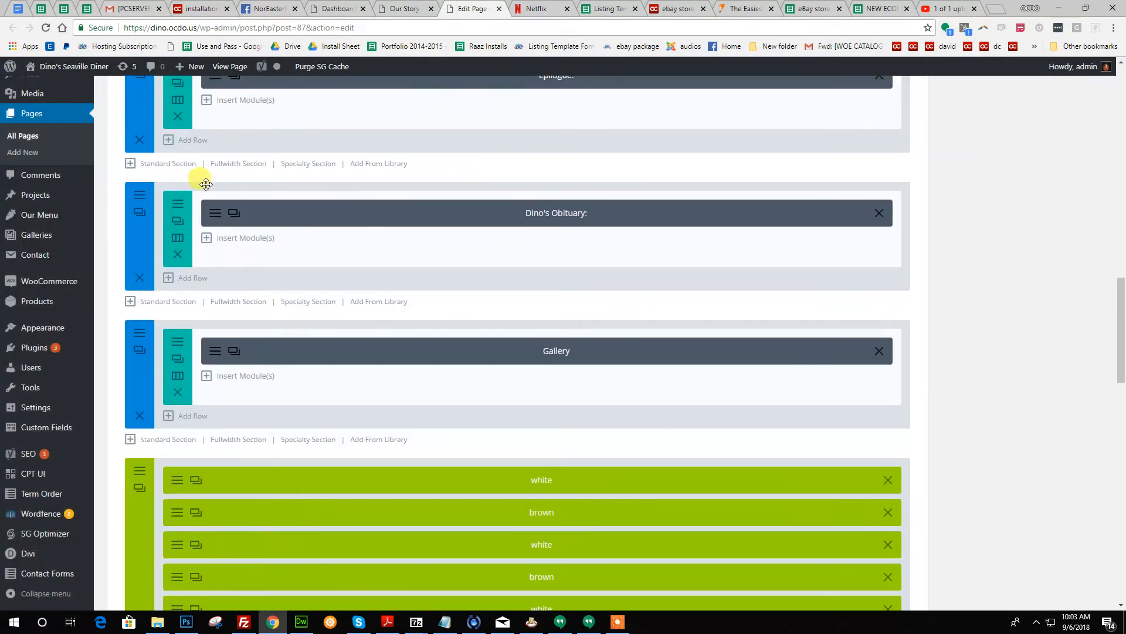
left_click(215, 221)
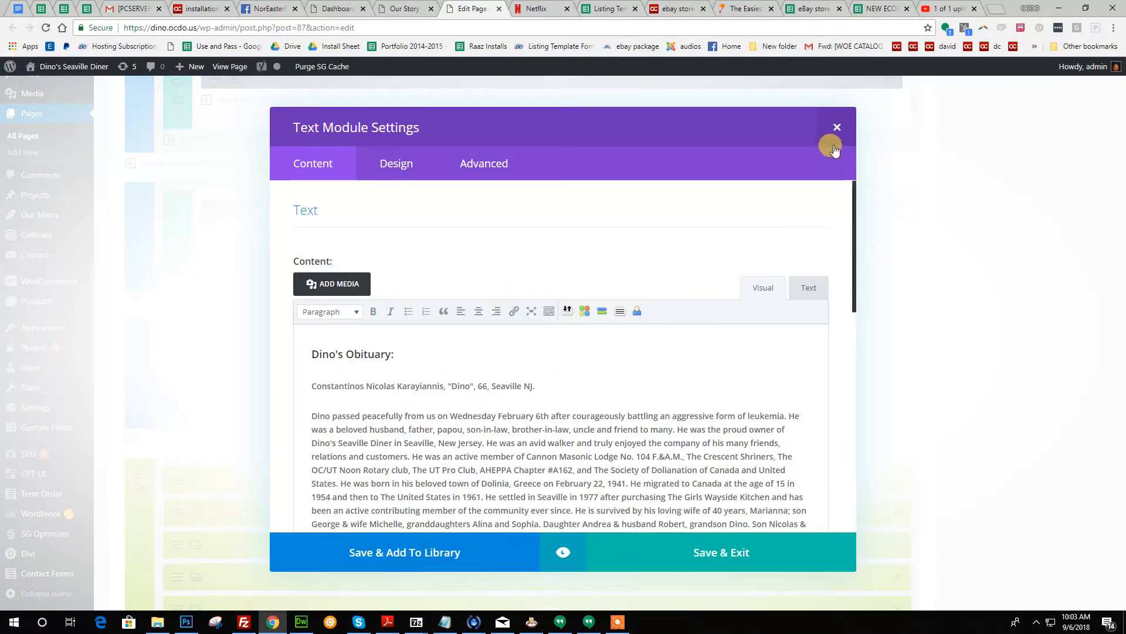
left_click(836, 129)
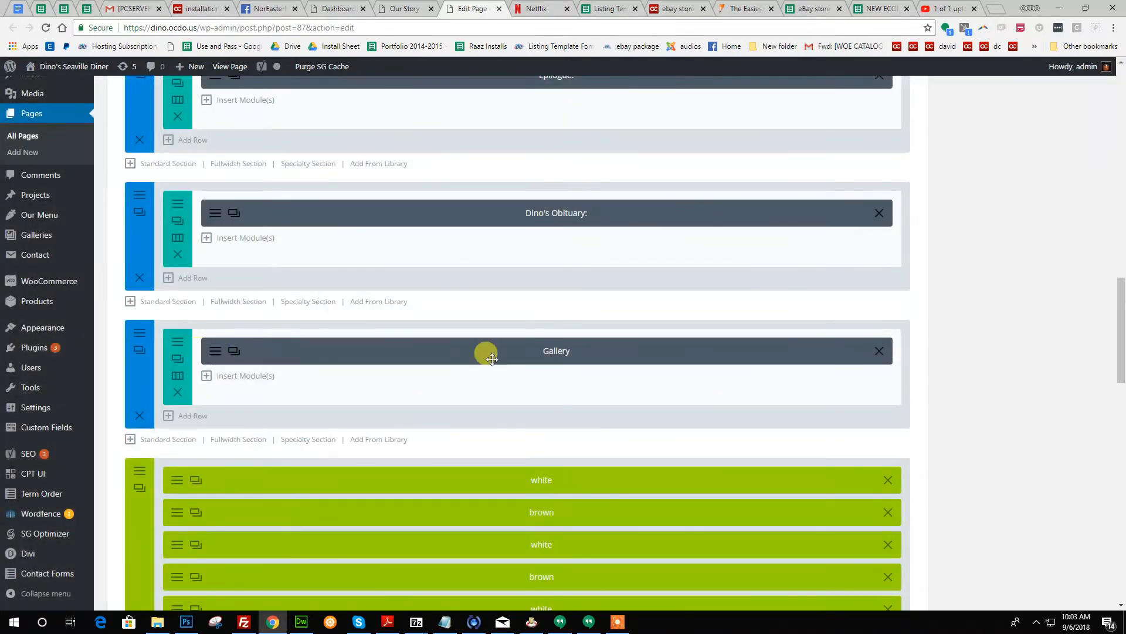
Step: Examine the Gallery module, the white and brown modules below it, and the Fullwidth Map module in the page layout
scroll(603, 352, "down", 4)
scroll(544, 337, "down", 5)
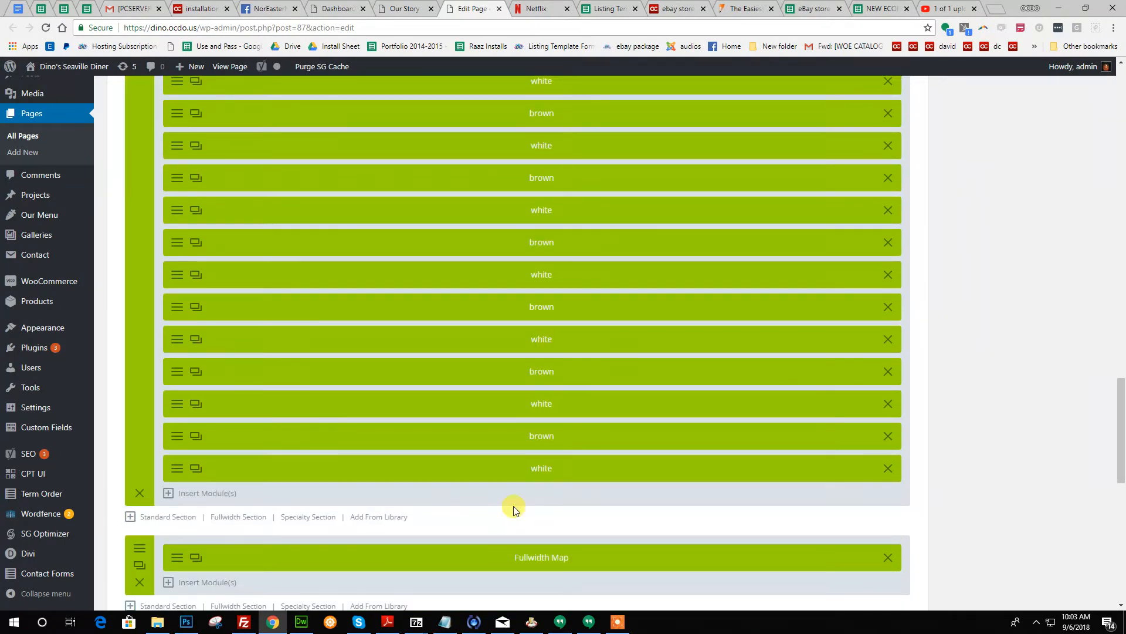
scroll(513, 508, "up", 5)
scroll(511, 284, "up", 2)
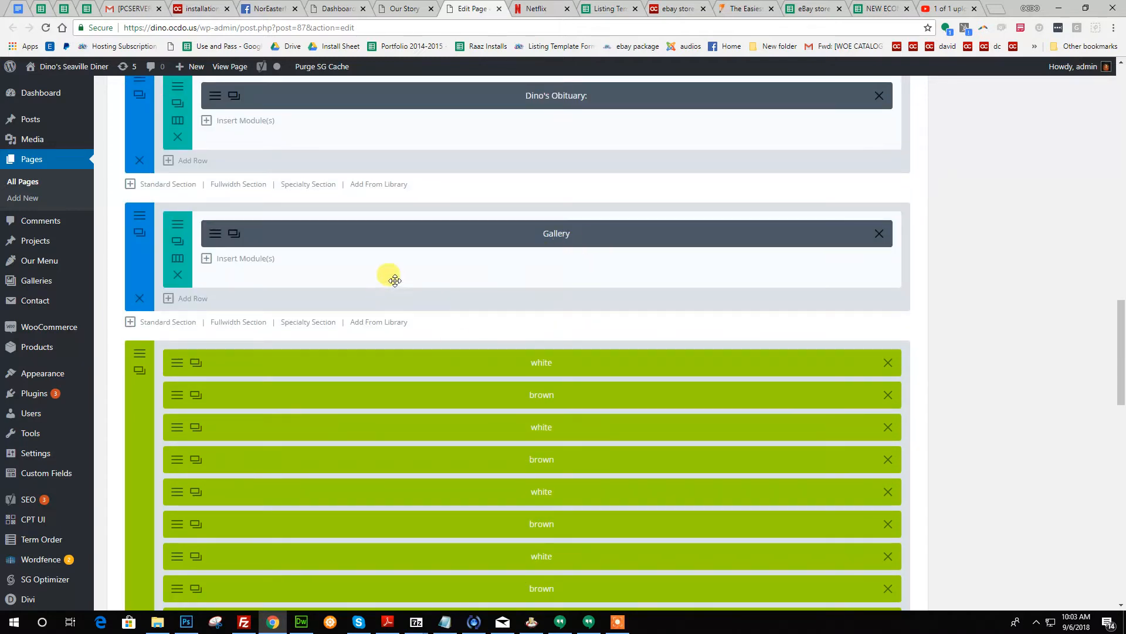
scroll(193, 305, "down", 10)
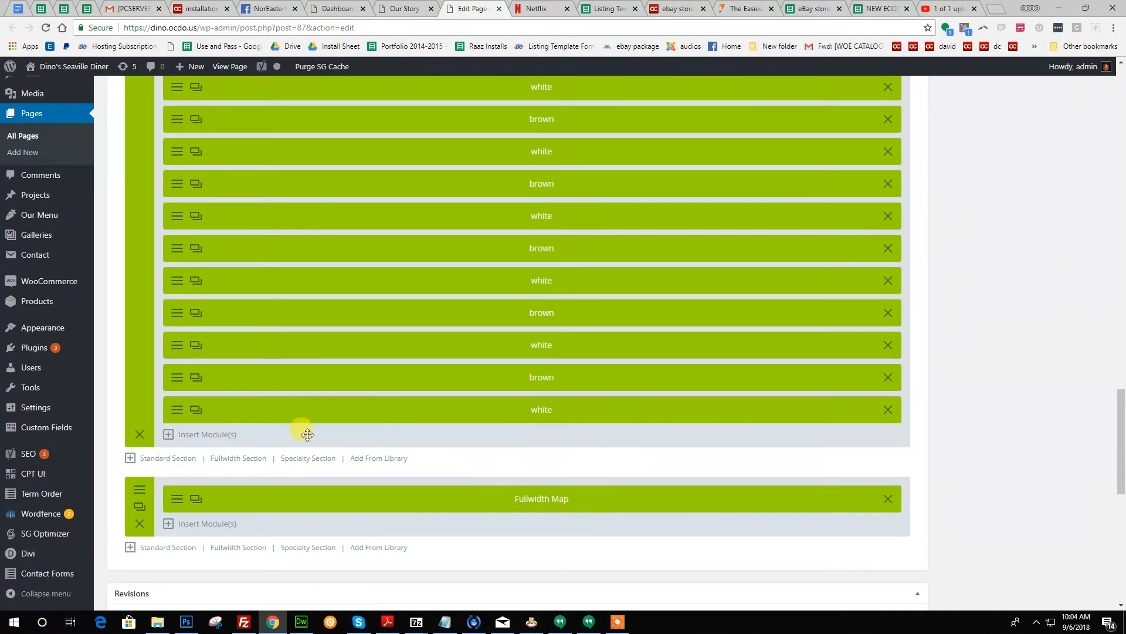
scroll(408, 434, "up", 10)
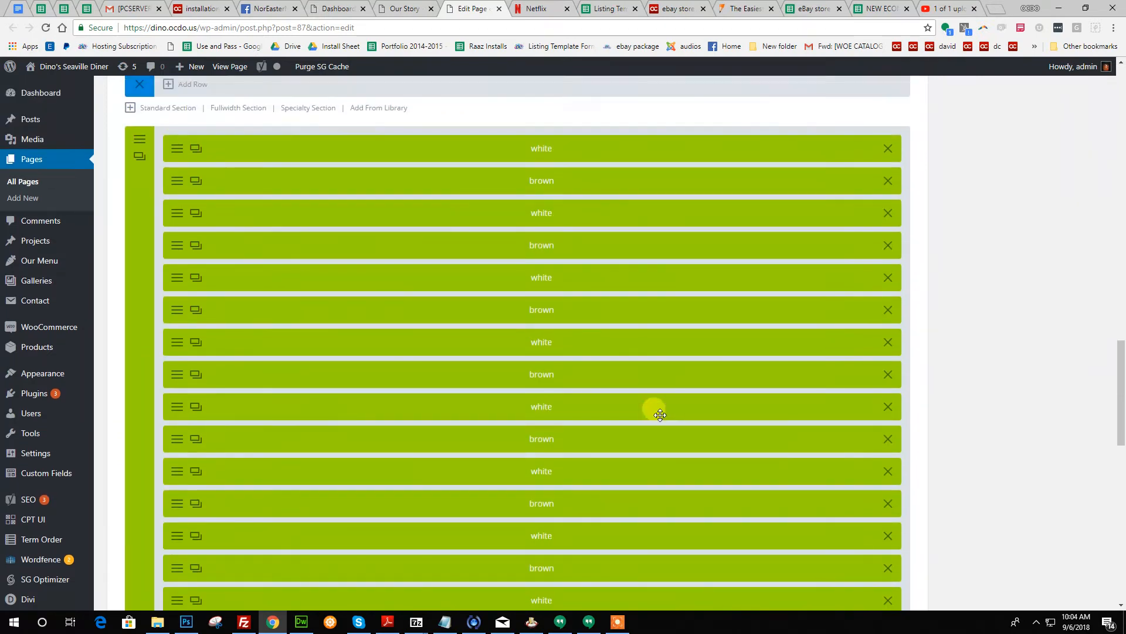
Step: Duplicate the section that holds the obituary text module
scroll(469, 439, "up", 2)
scroll(469, 443, "up", 4)
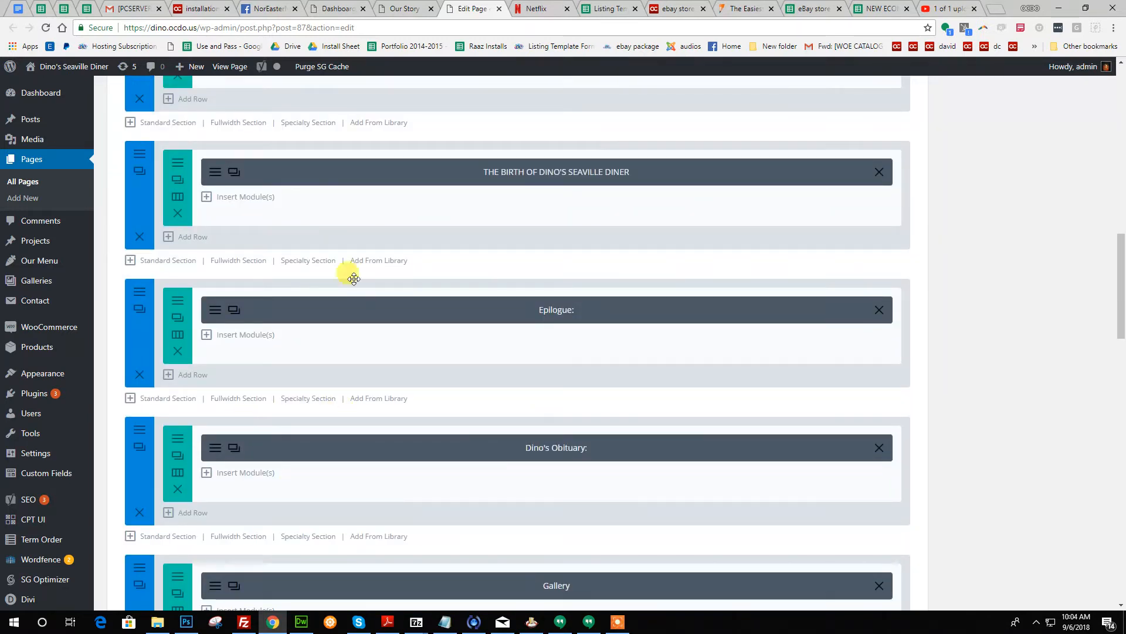
left_click(135, 454)
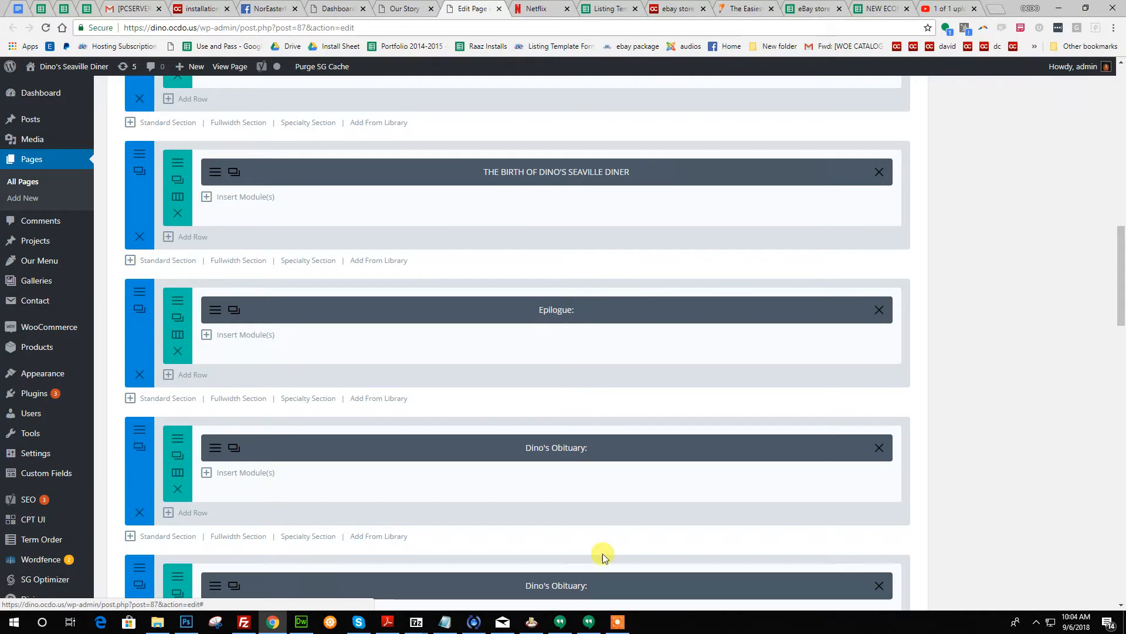
scroll(603, 554, "down", 3)
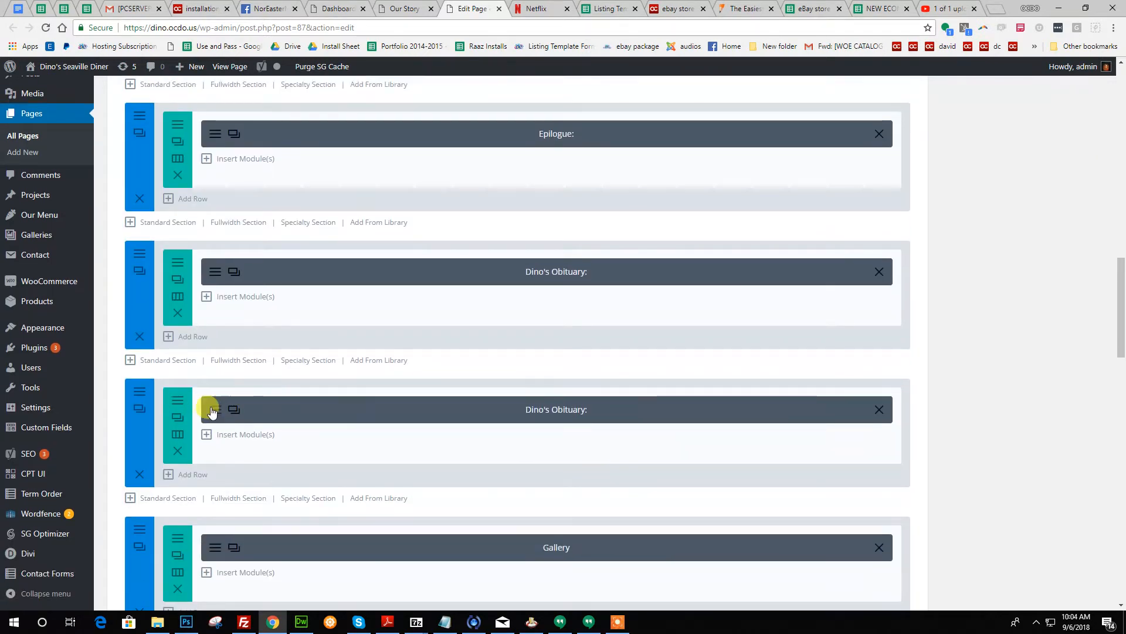
Step: Open the duplicated obituary text module, select the text below its heading, and save and exit the module
left_click(213, 413)
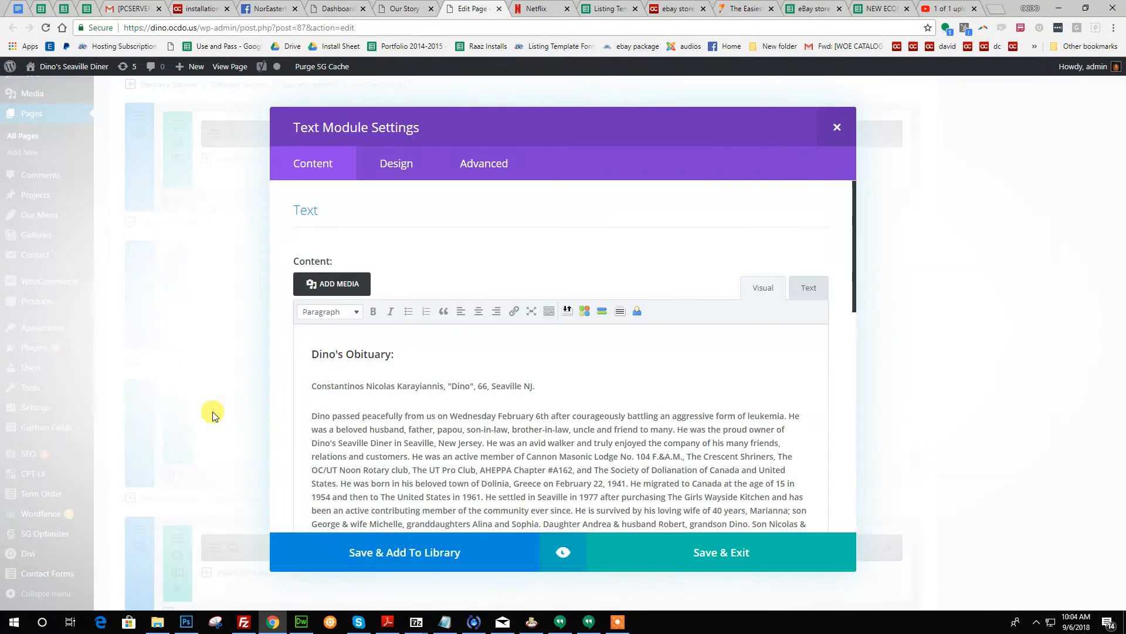
scroll(408, 359, "down", 1)
scroll(408, 359, "down", 1)
left_click_drag(311, 293, 395, 295)
left_click_drag(296, 330, 643, 480)
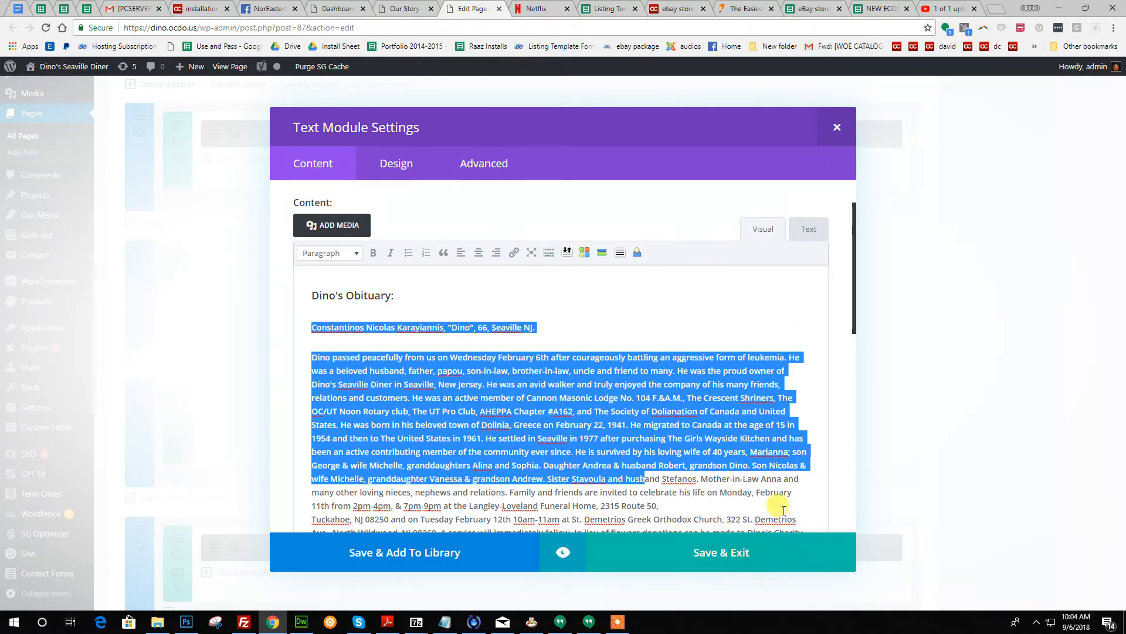
left_click(720, 547)
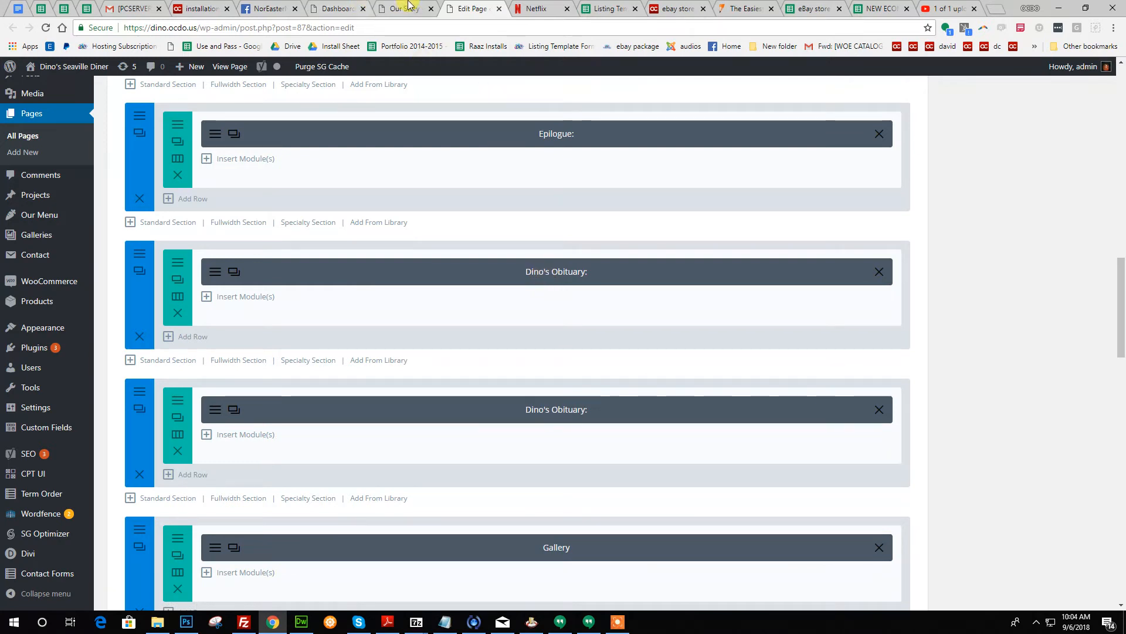
Step: Try moving the duplicated obituary section within the layout, and delete that duplicate section
scroll(986, 382, "up", 4)
scroll(984, 381, "down", 2)
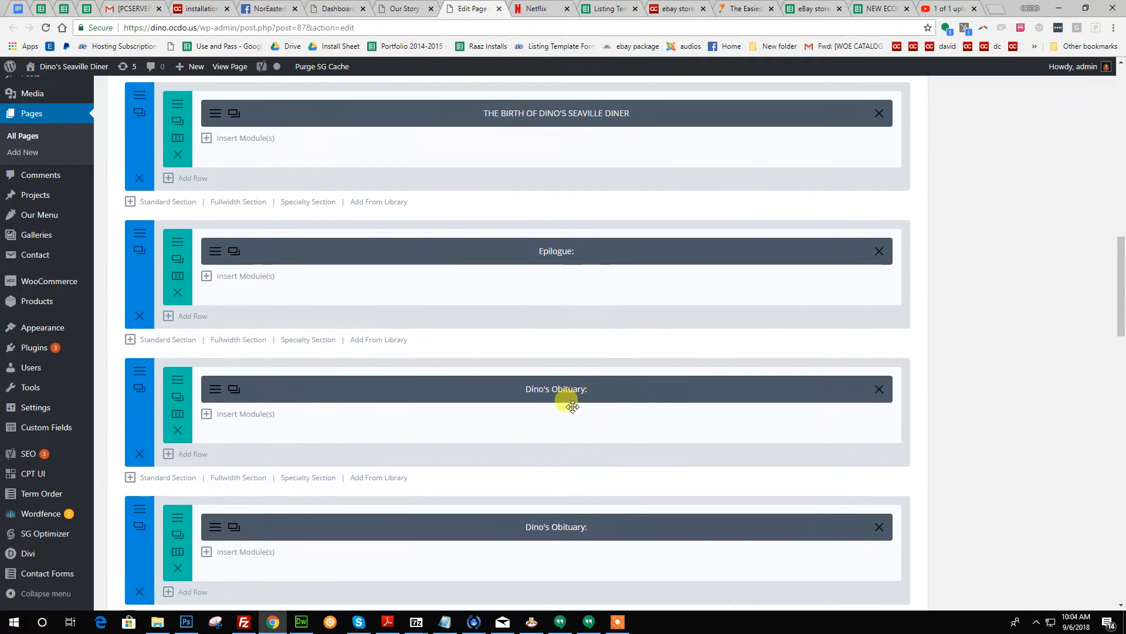
scroll(564, 375, "down", 1)
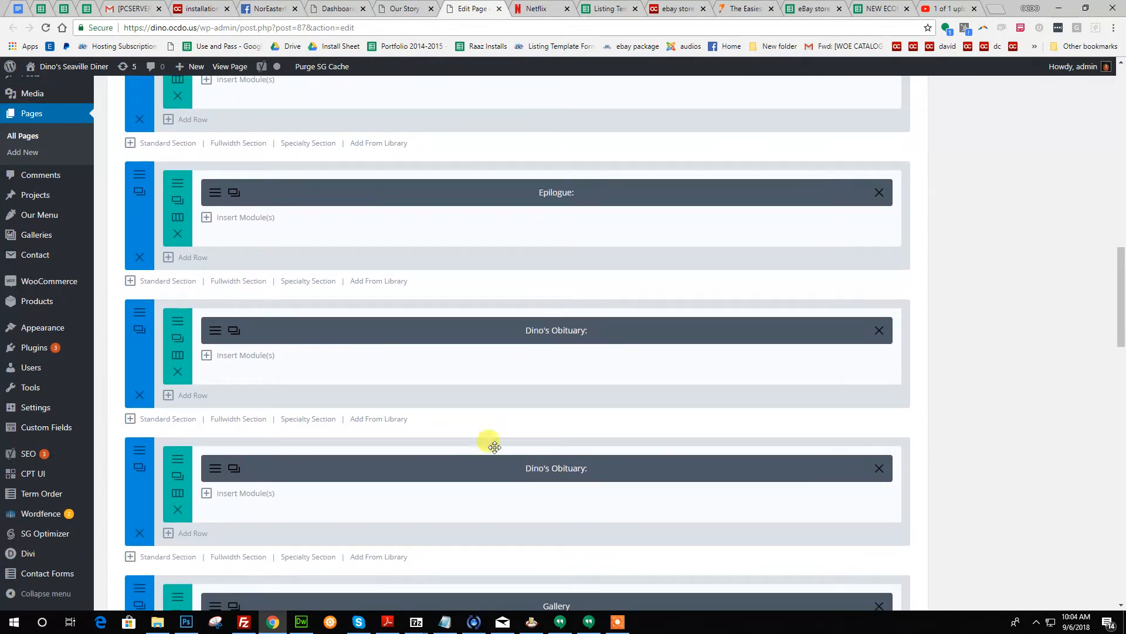
left_click_drag(279, 426, 274, 453)
left_click_drag(153, 447, 131, 538)
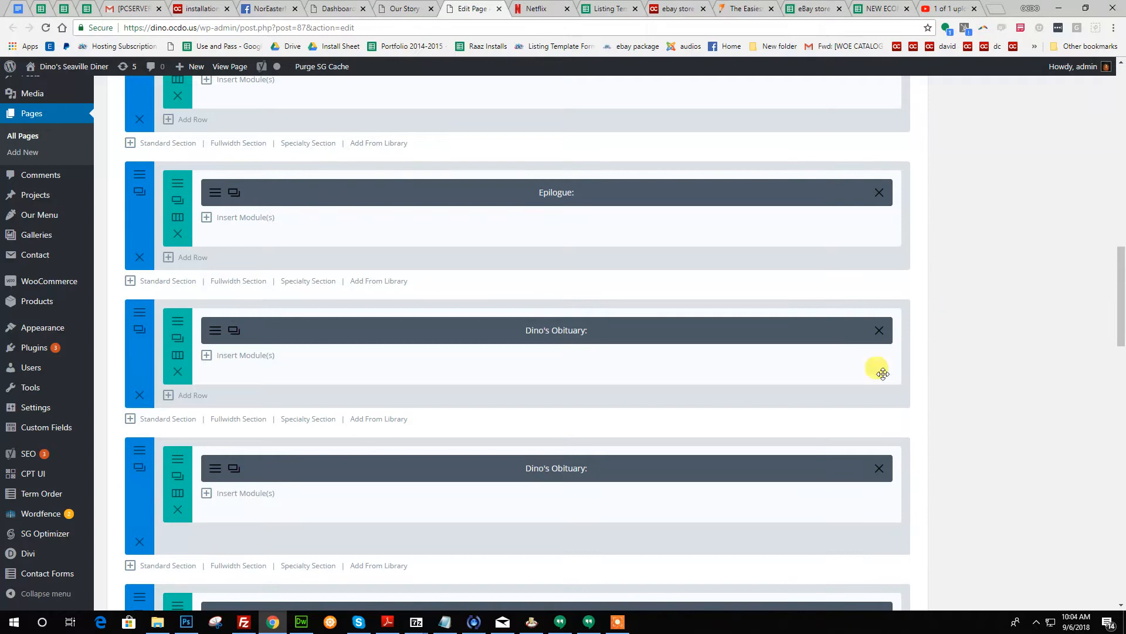
scroll(883, 374, "up", 1)
scroll(763, 444, "down", 2)
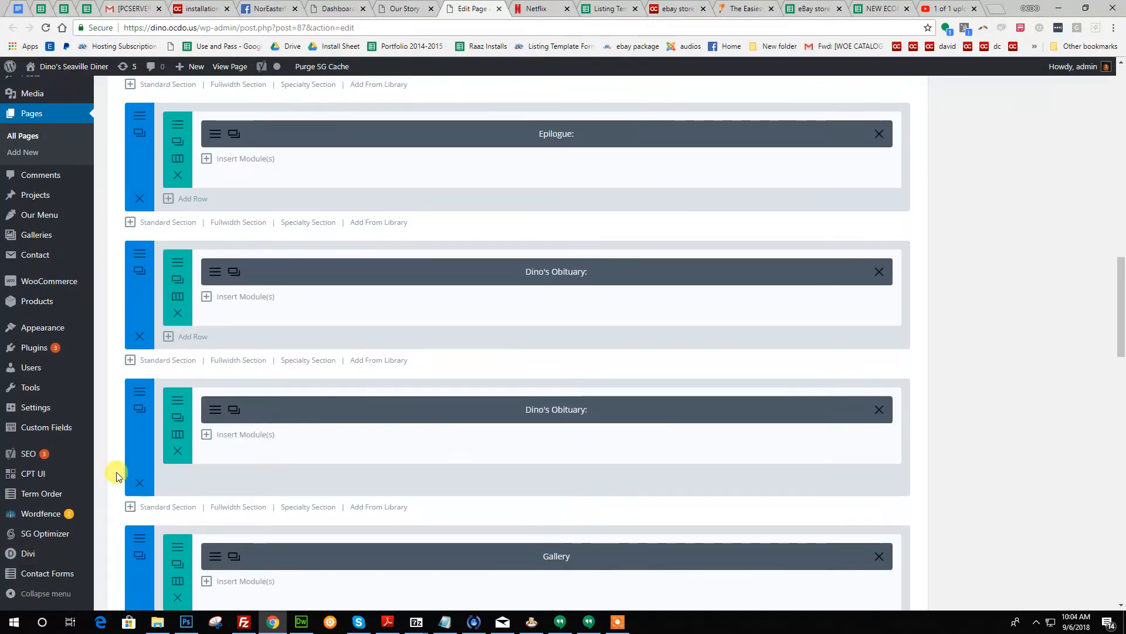
left_click(139, 482)
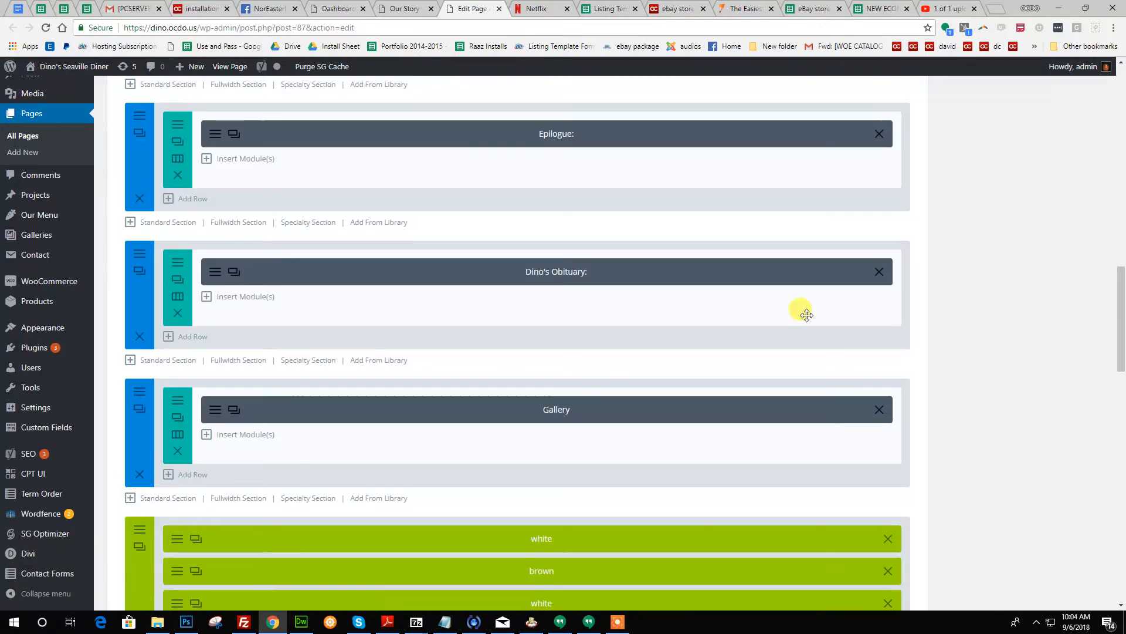
Step: Update the Our Story page and look through its sections on the live page
scroll(974, 354, "up", 15)
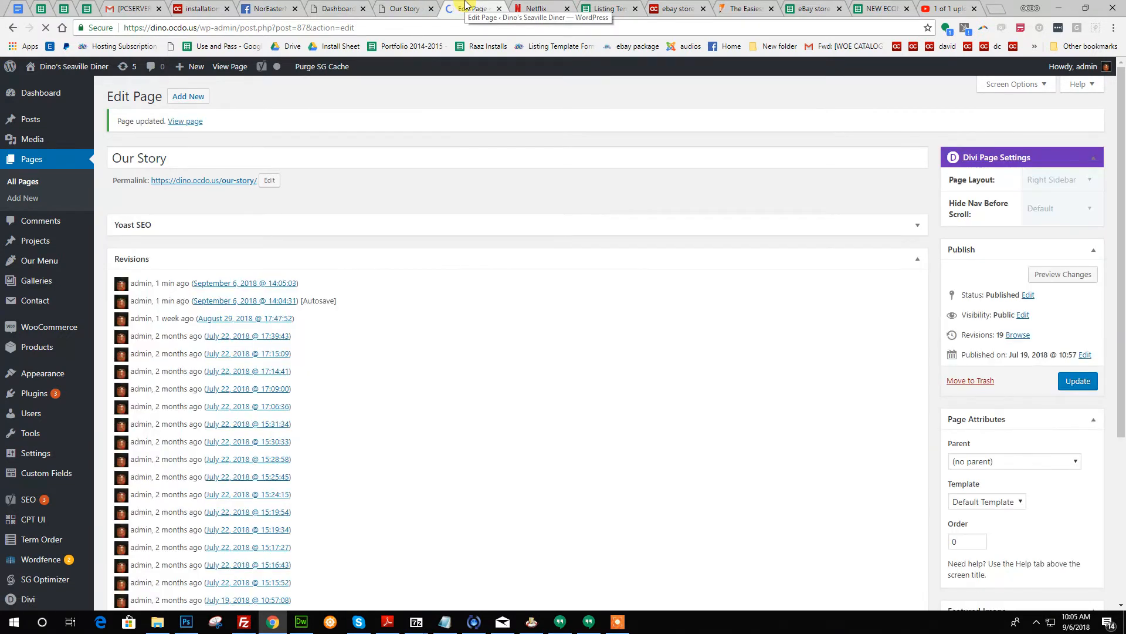
left_click(406, 7)
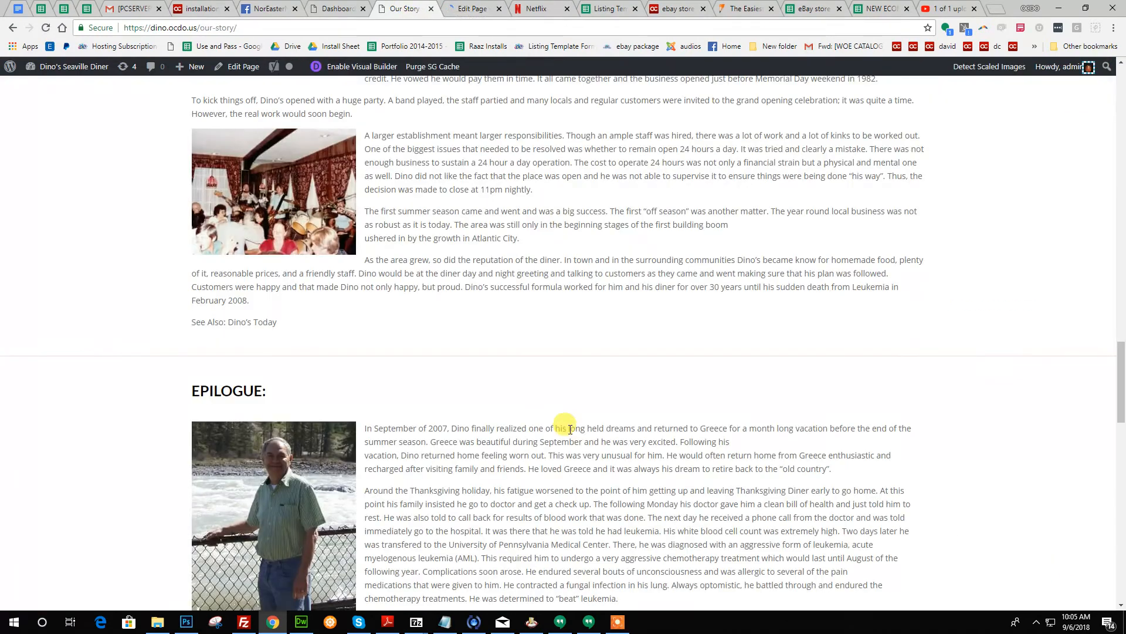
scroll(563, 427, "down", 18)
scroll(539, 425, "down", 2)
scroll(515, 521, "up", 20)
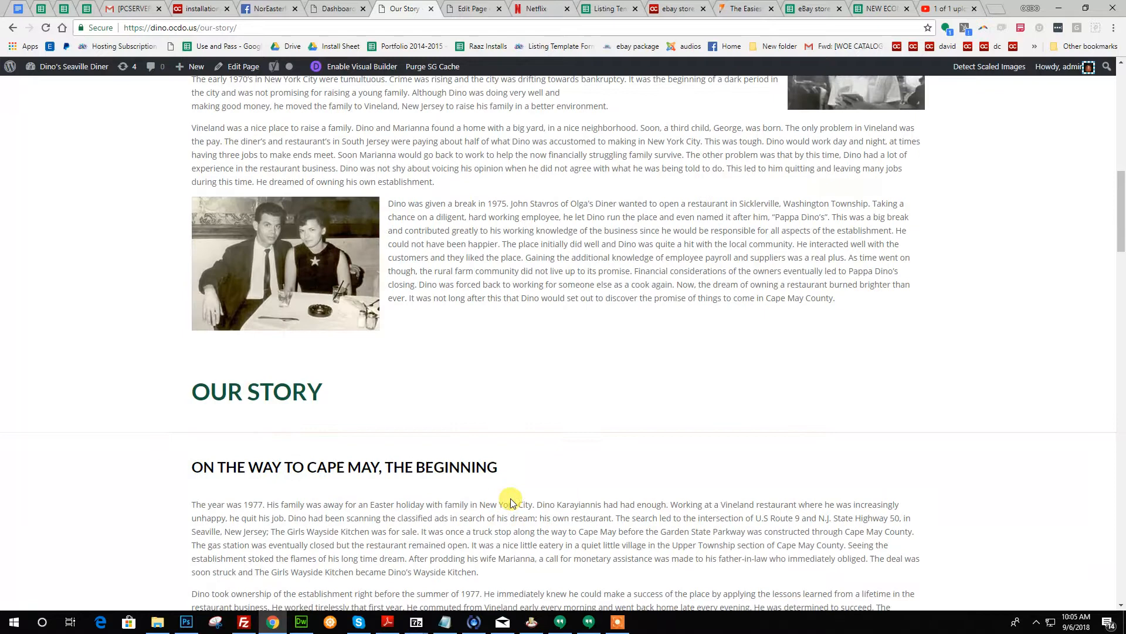
scroll(504, 492, "up", 10)
scroll(496, 457, "down", 10)
Step: Go to the live Dino's Charity for Children page and open its editor in a new tab
scroll(487, 446, "down", 15)
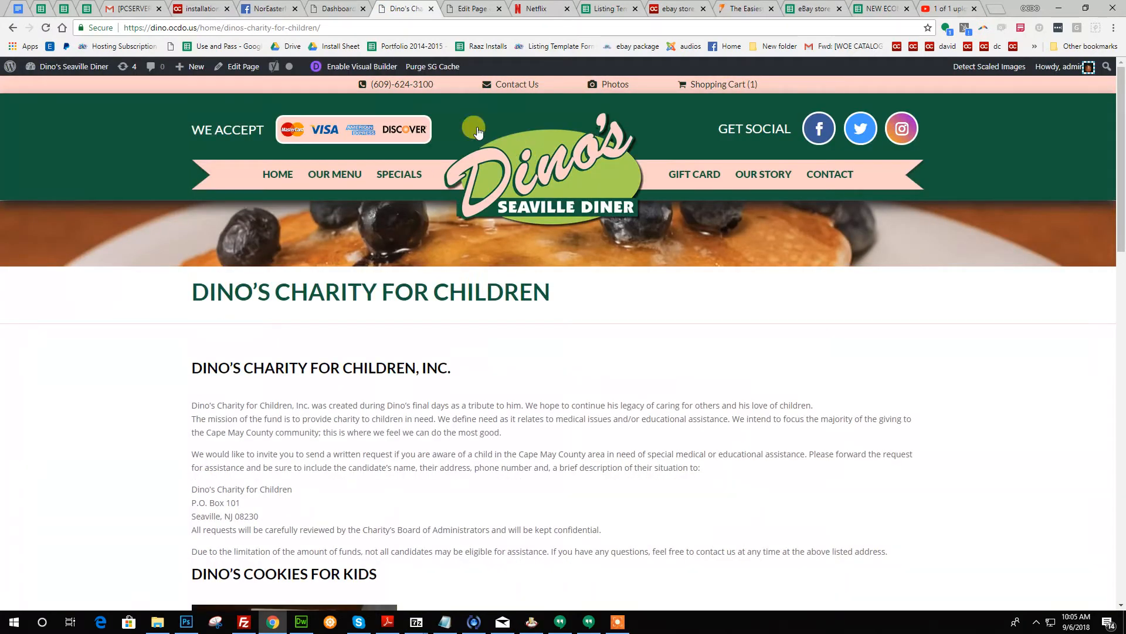
right_click(238, 67)
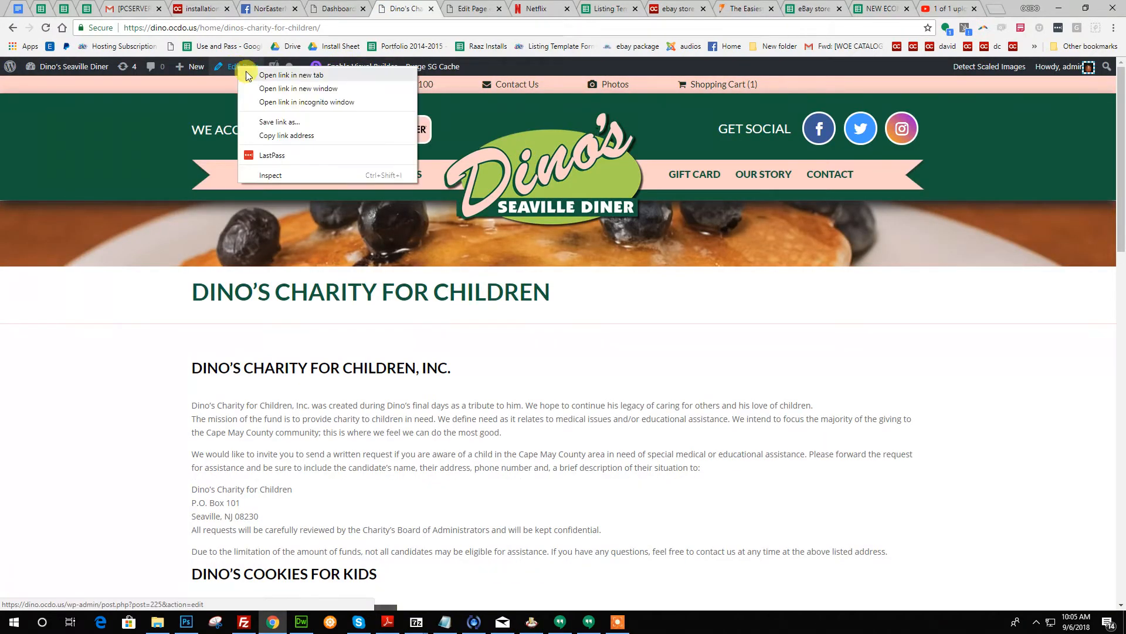
left_click(291, 75)
left_click(452, 6)
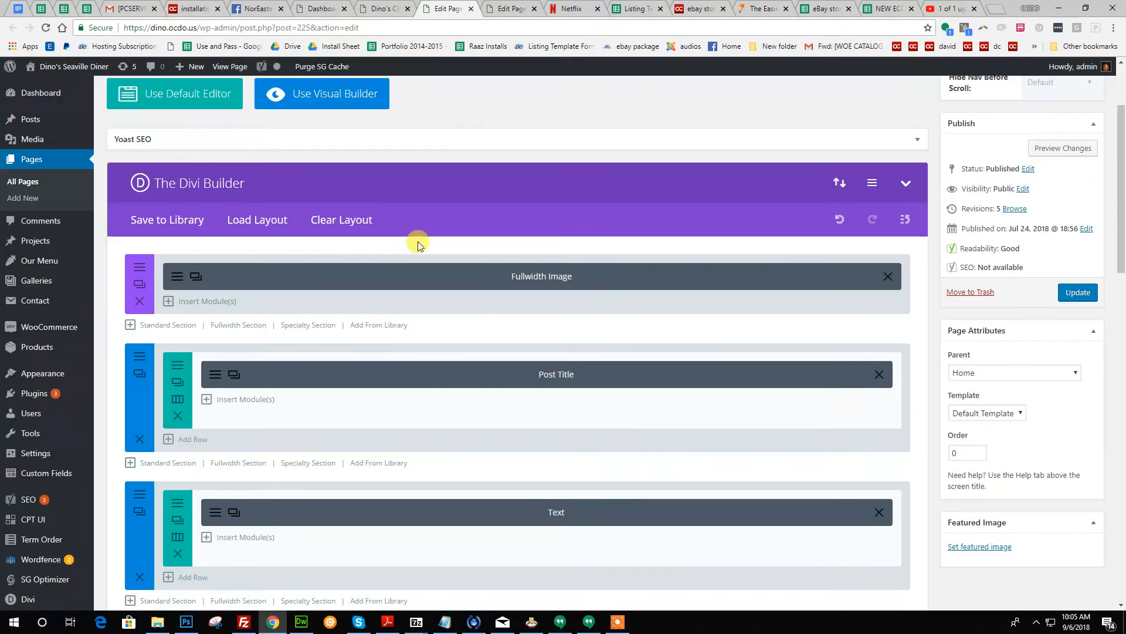
scroll(247, 376, "down", 2)
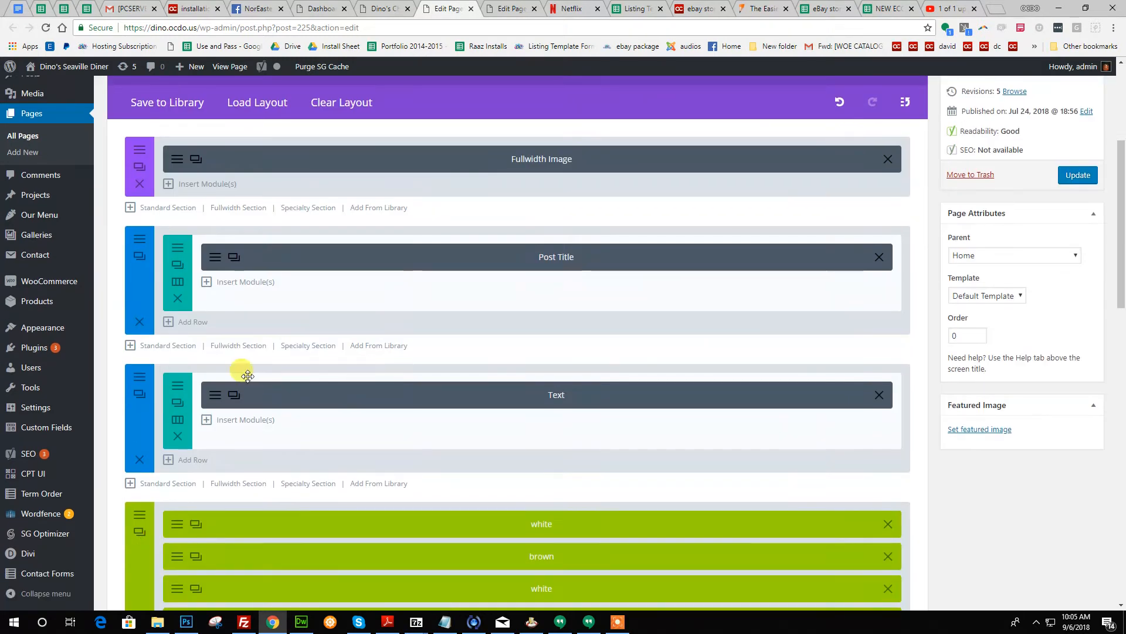
Step: Open the charity page's Text module, review its content down to the Background options, and close it without saving
left_click(213, 402)
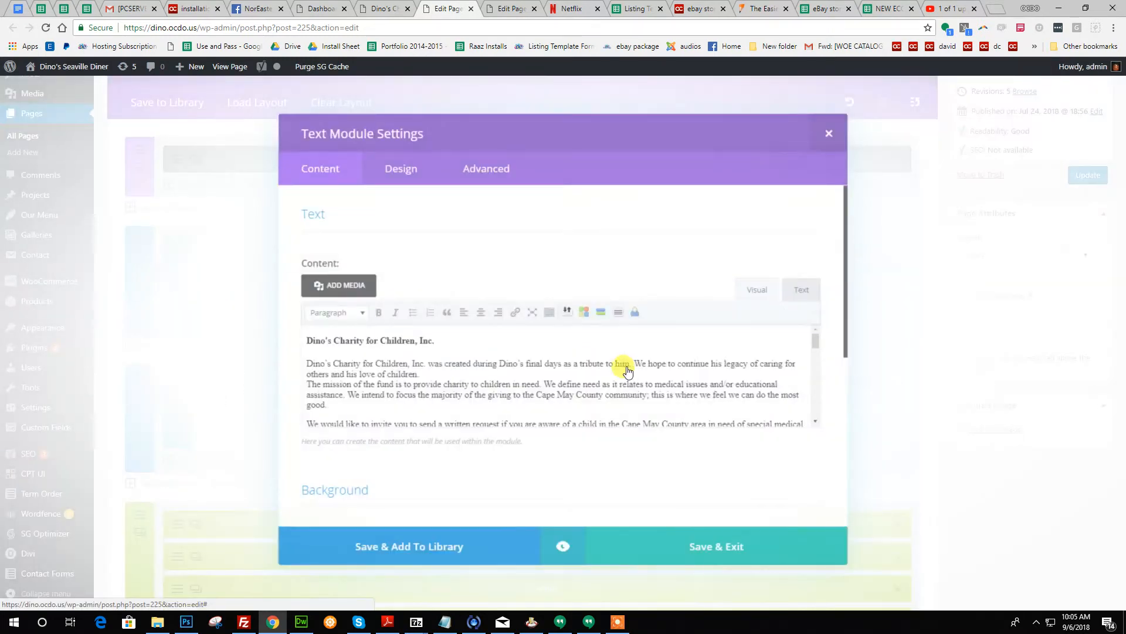
scroll(458, 369, "down", 3)
scroll(489, 352, "down", 10)
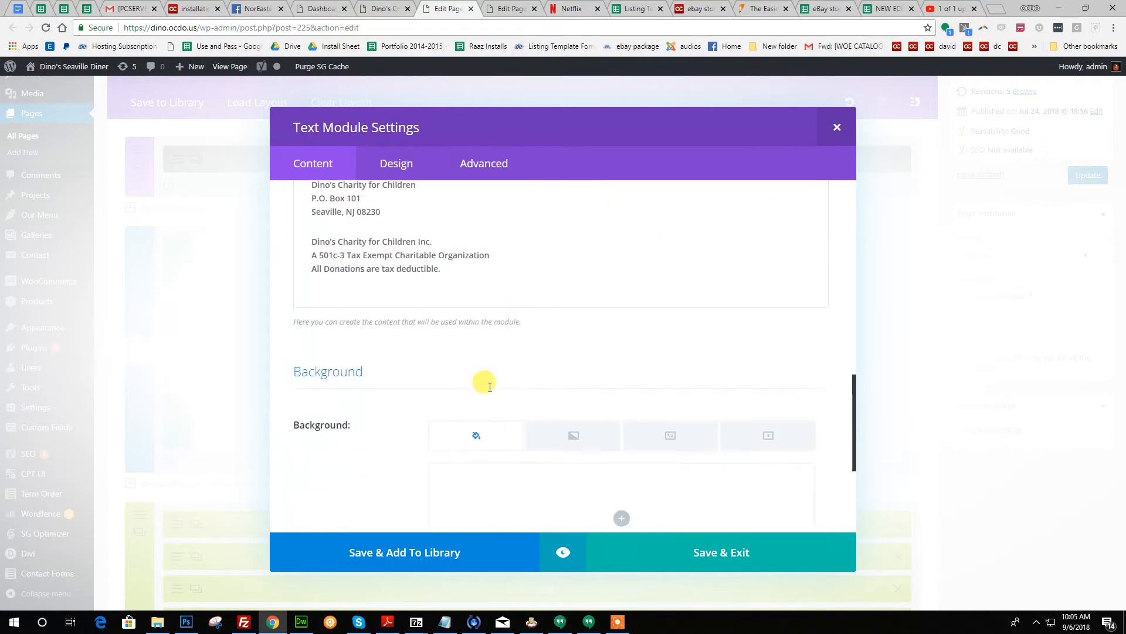
left_click(837, 129)
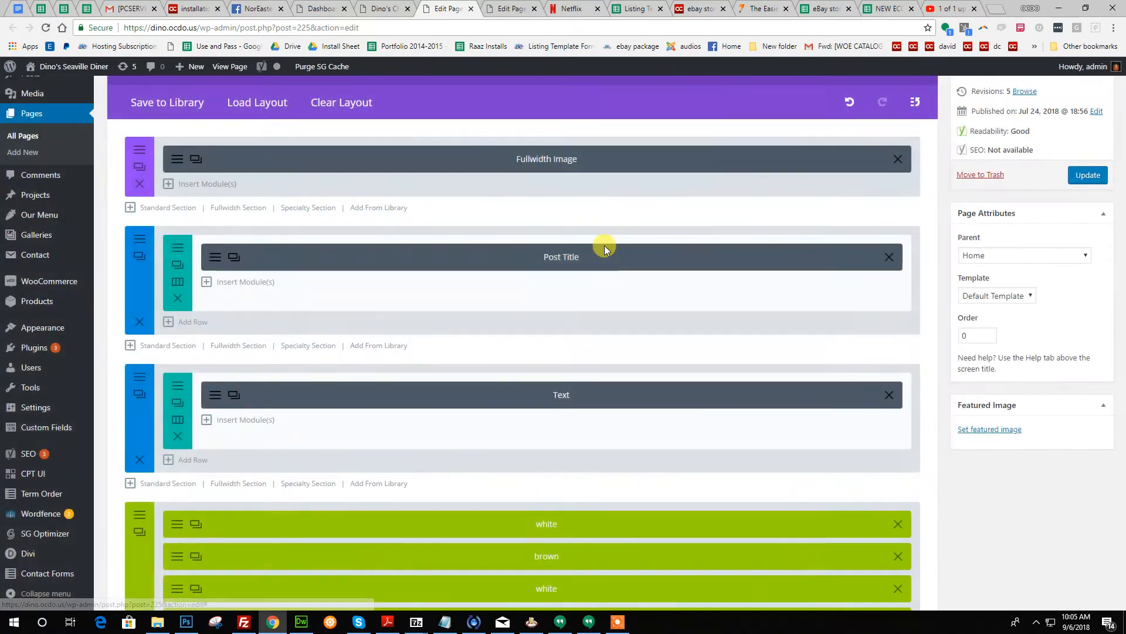
Step: Close the charity page editor without saving, close the Our Story editor, and return to the live charity page
scroll(605, 245, "up", 4)
left_click(471, 9)
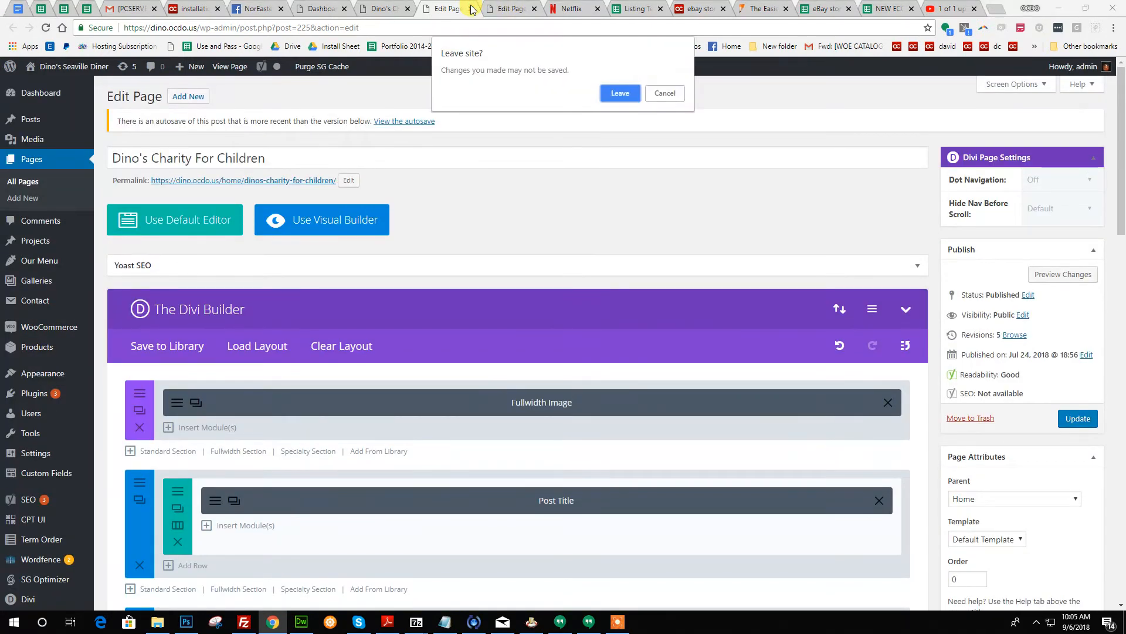
left_click(620, 94)
left_click(472, 9)
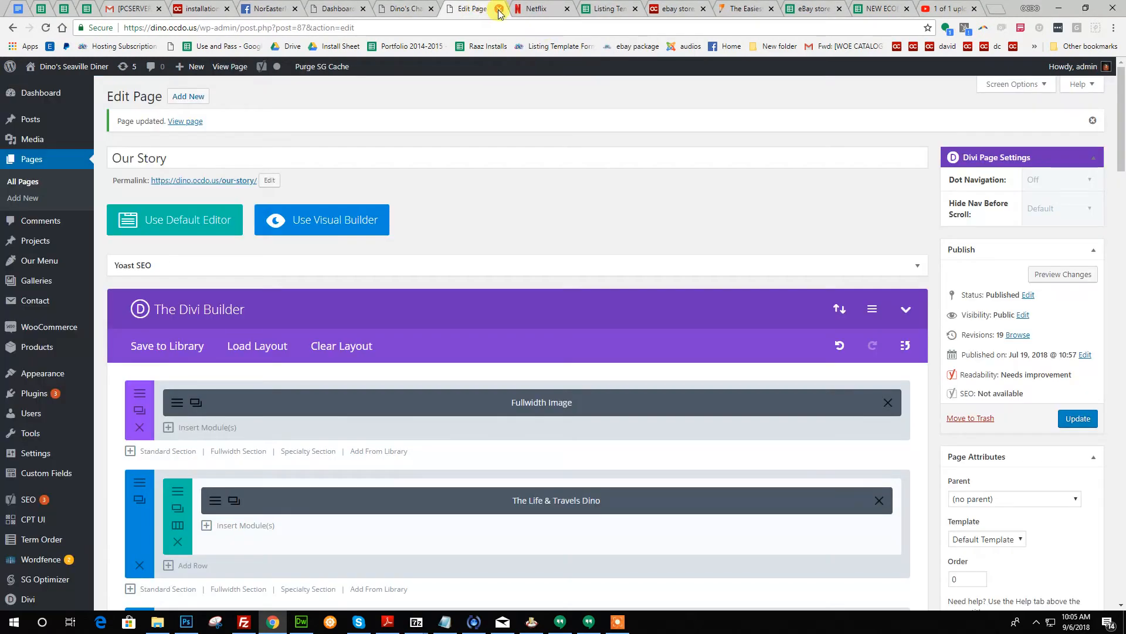
left_click(499, 8)
left_click(405, 8)
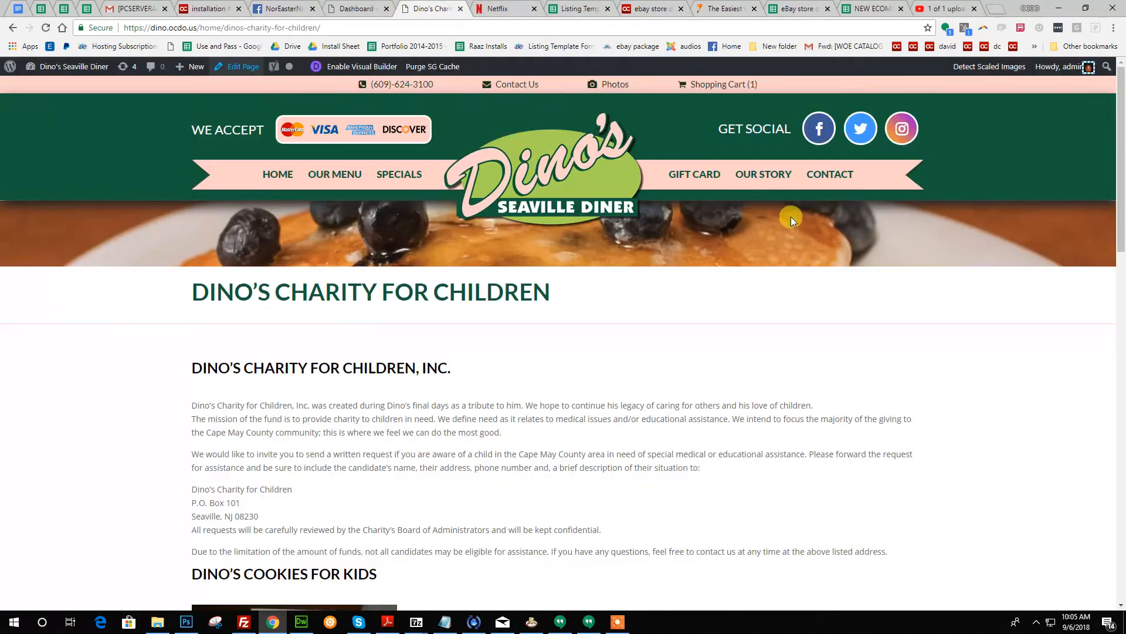
Step: Go to the live Contact Us page and open its editor in a new tab
left_click(832, 177)
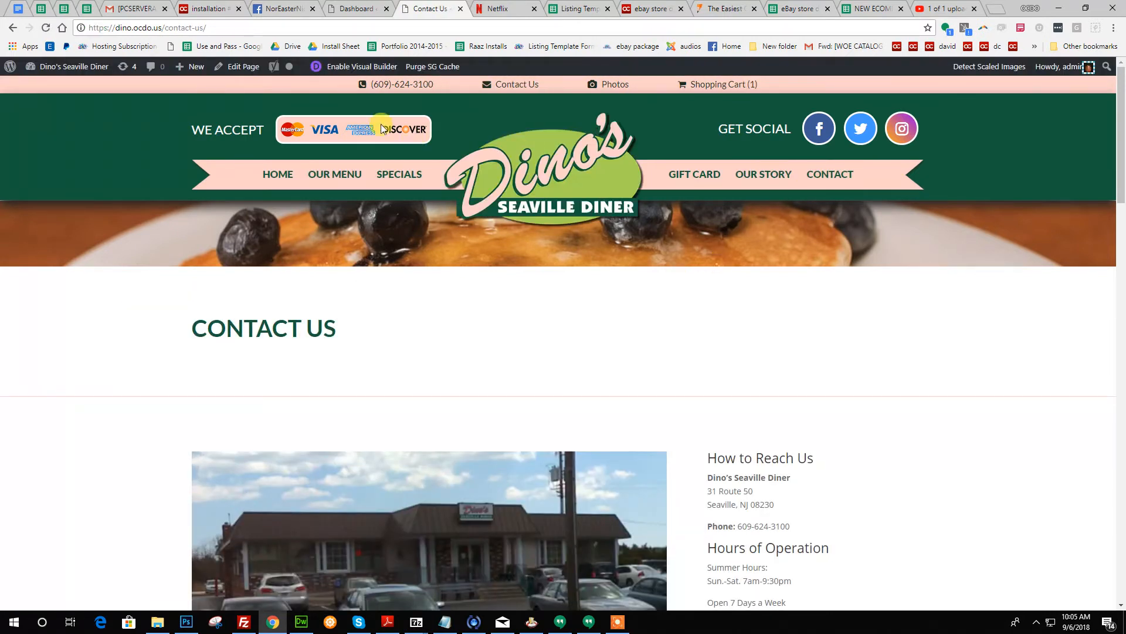
right_click(226, 68)
left_click(247, 75)
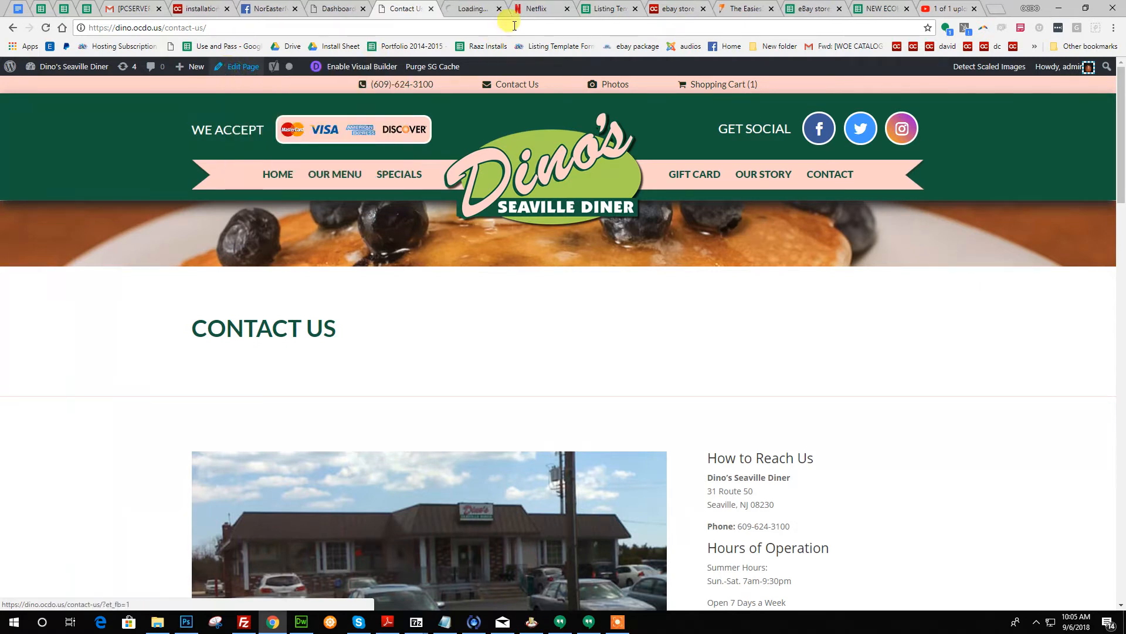
left_click(487, 7)
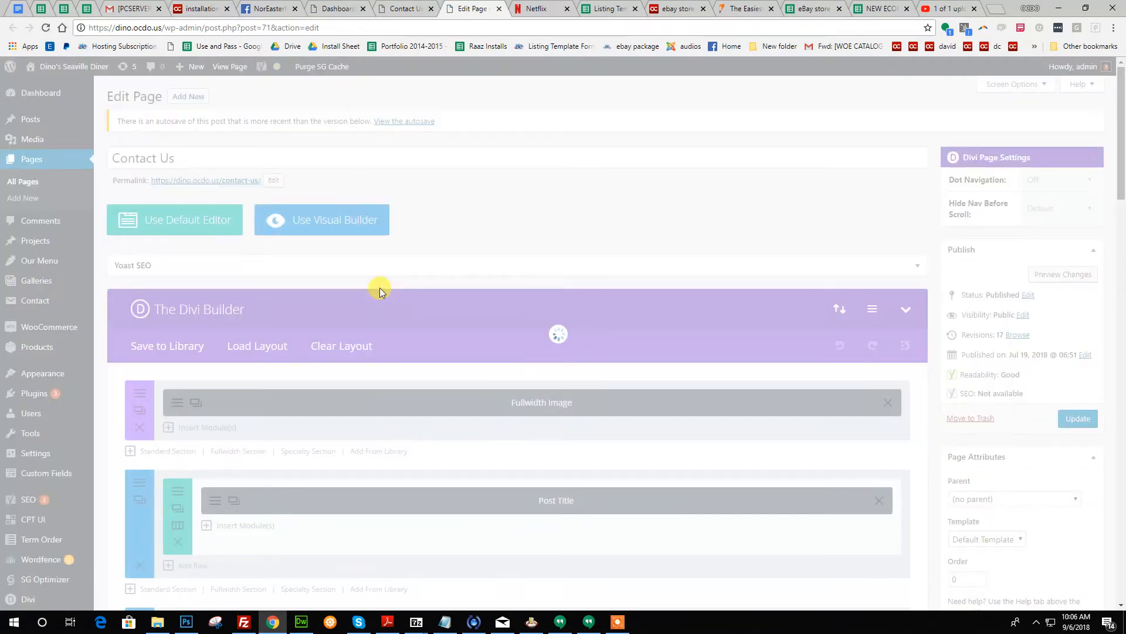
Step: Compare the Contact Us page's Divi layout with the matching sections on the live page
scroll(379, 288, "down", 3)
scroll(379, 288, "down", 2)
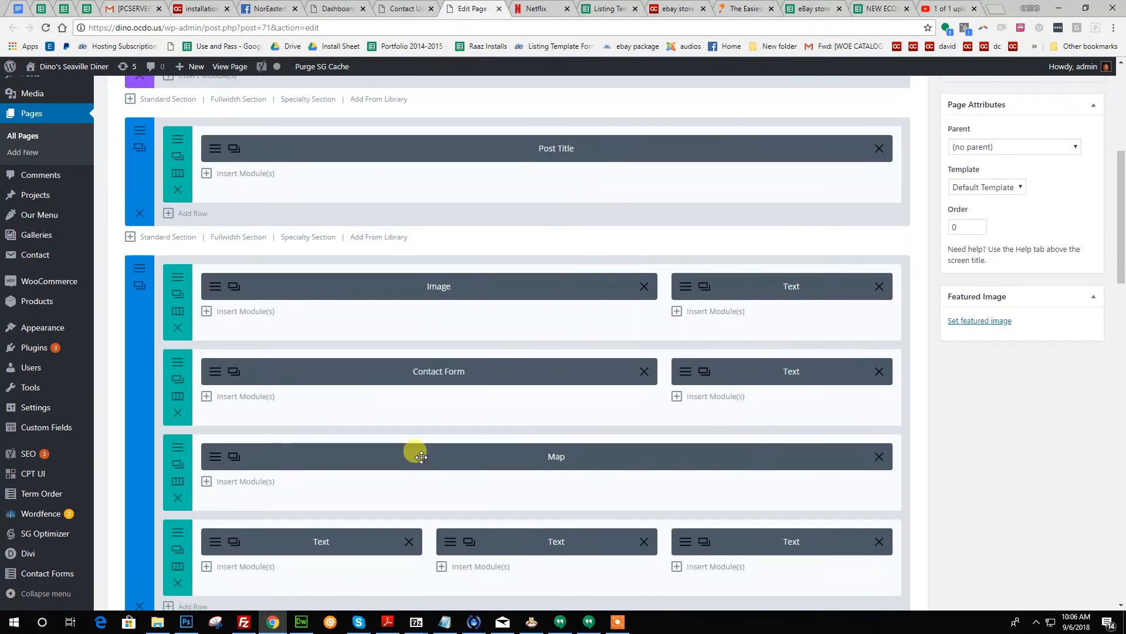
left_click(430, 6)
scroll(618, 269, "down", 3)
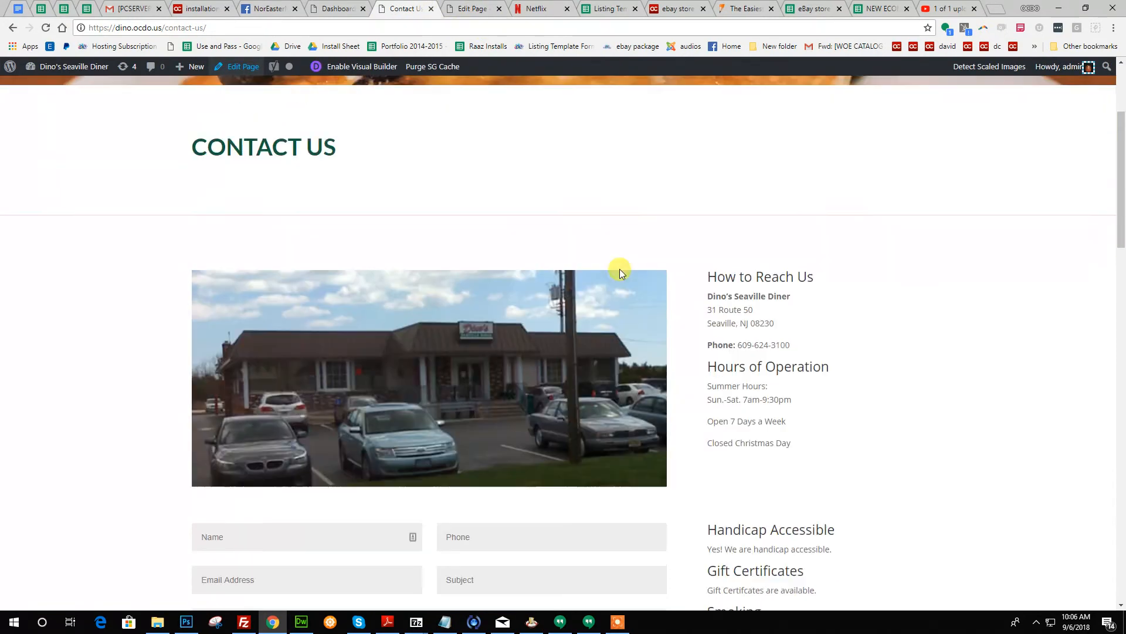
left_click(464, 6)
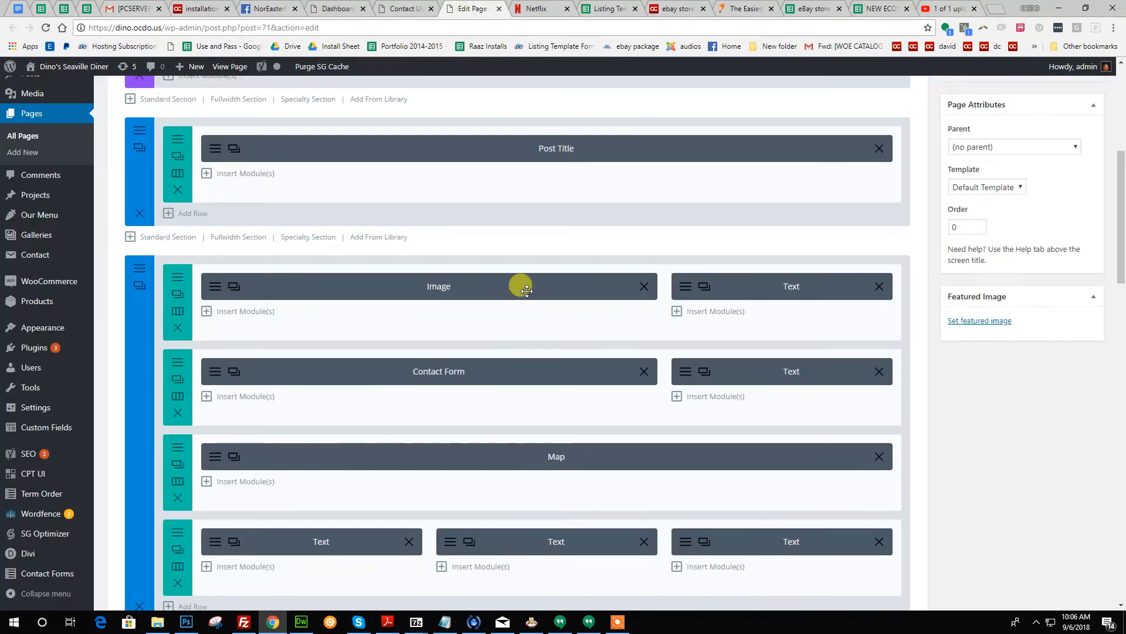
Step: Review the Contact Us Image module without saving, and open the diner photo from the live page in a new tab
left_click(217, 287)
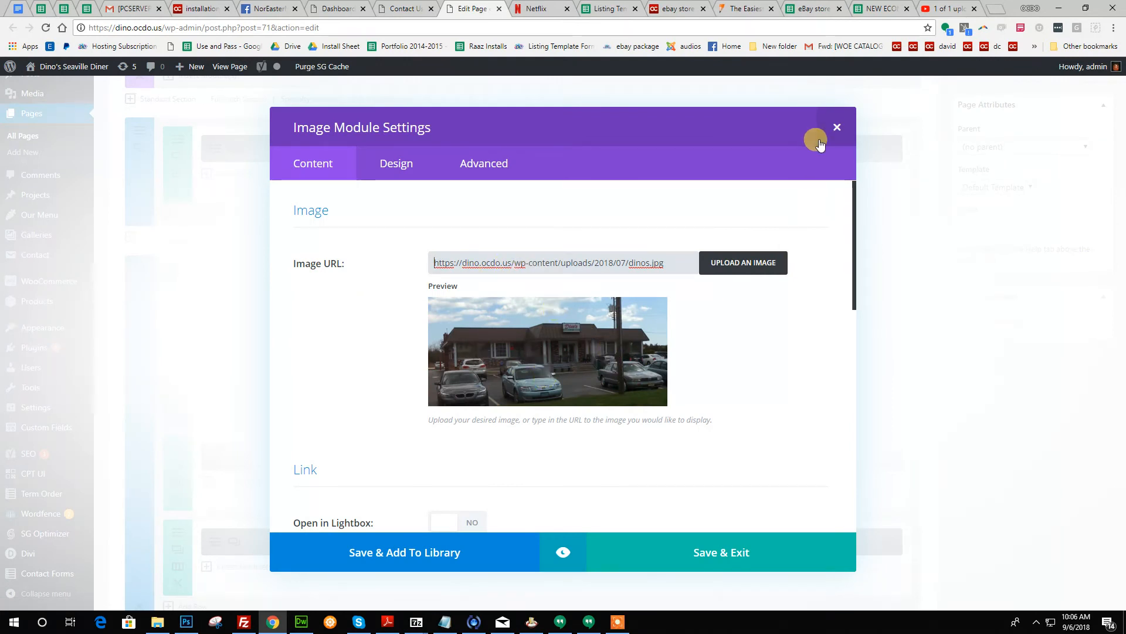
left_click(835, 126)
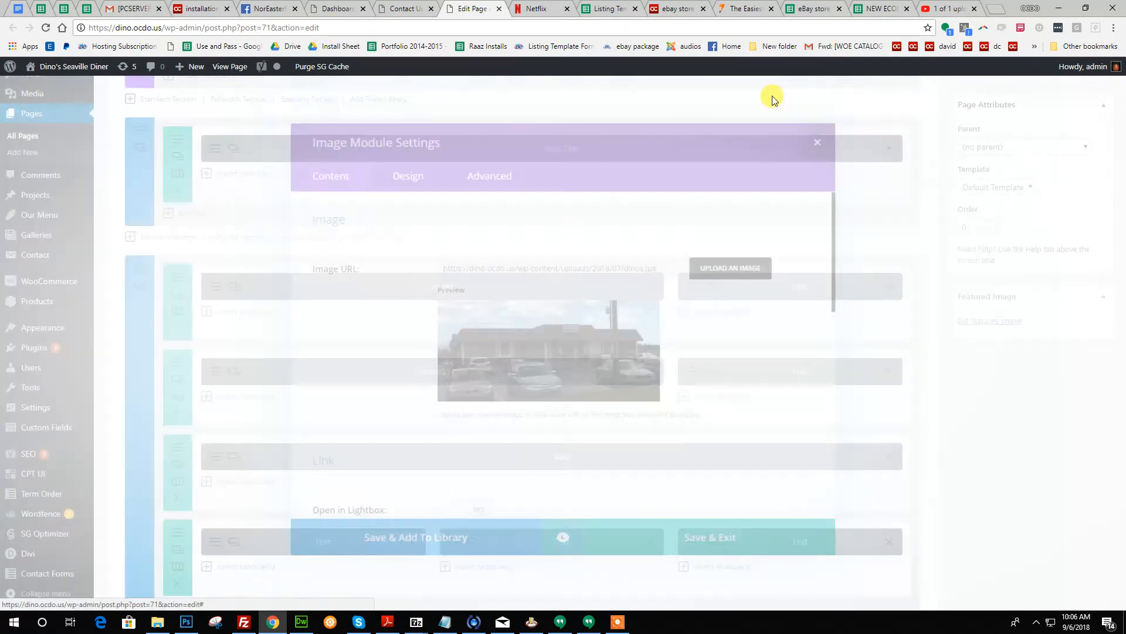
left_click(422, 6)
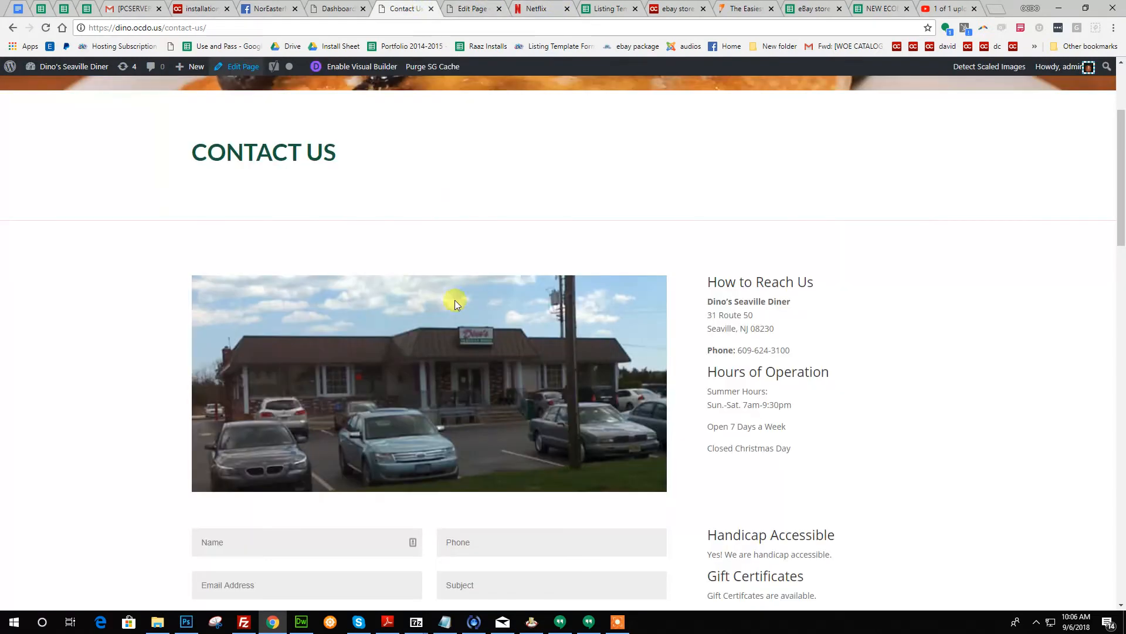
right_click(431, 354)
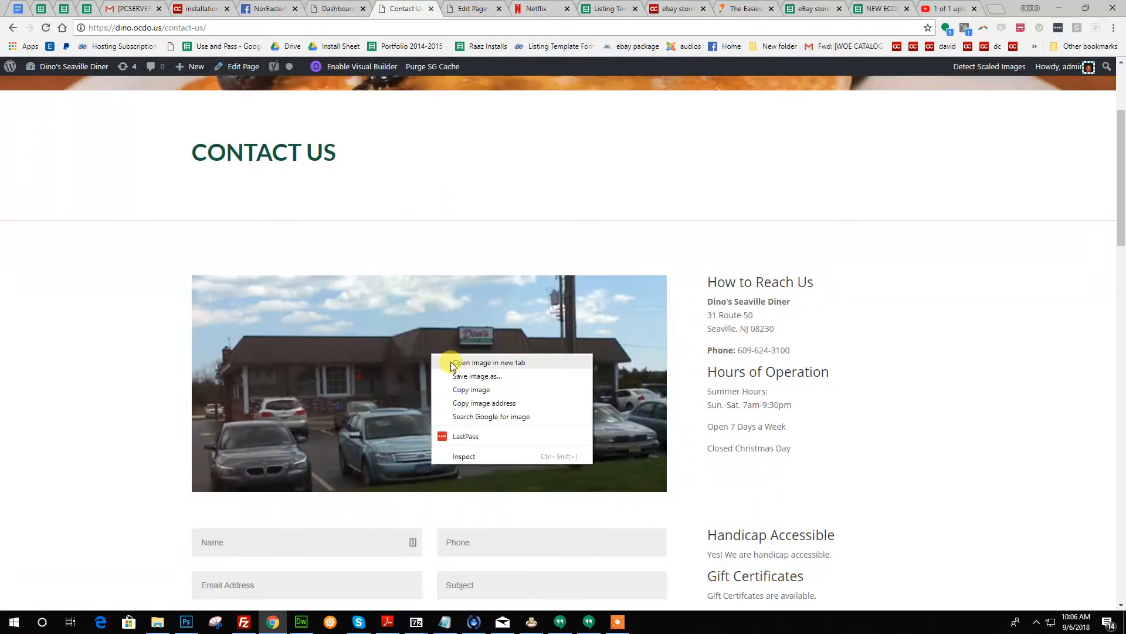
left_click(457, 363)
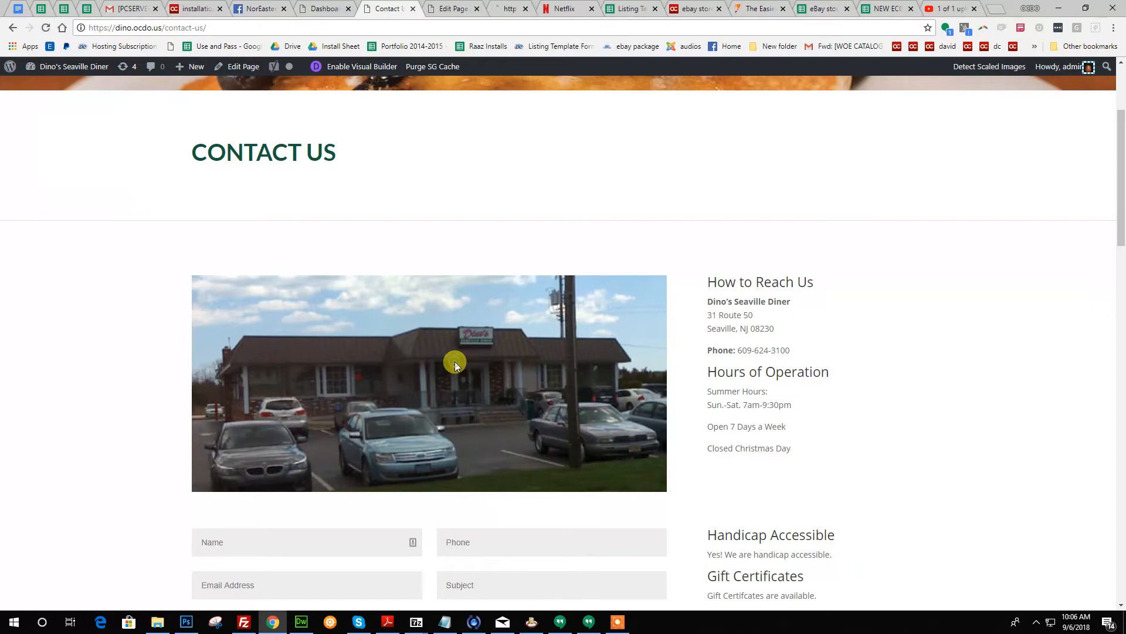
Step: Save the diner photo dinos.jpg from its browser tab and open it in Photoshop, cancelling the pending Image Size dialog
left_click(498, 6)
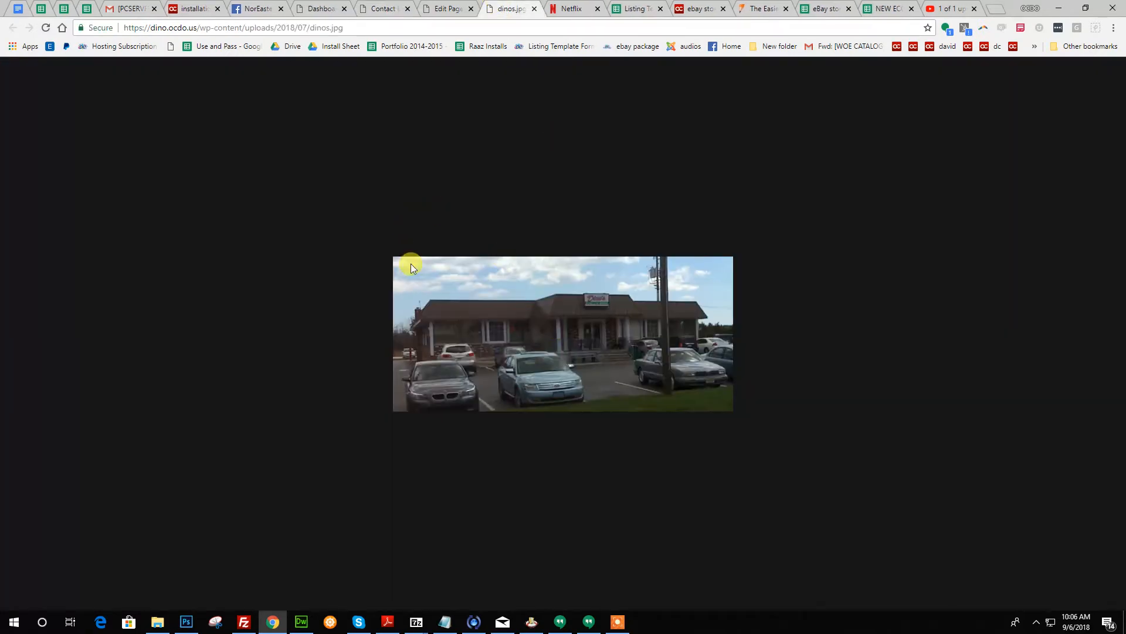
right_click(465, 297)
left_click(477, 319)
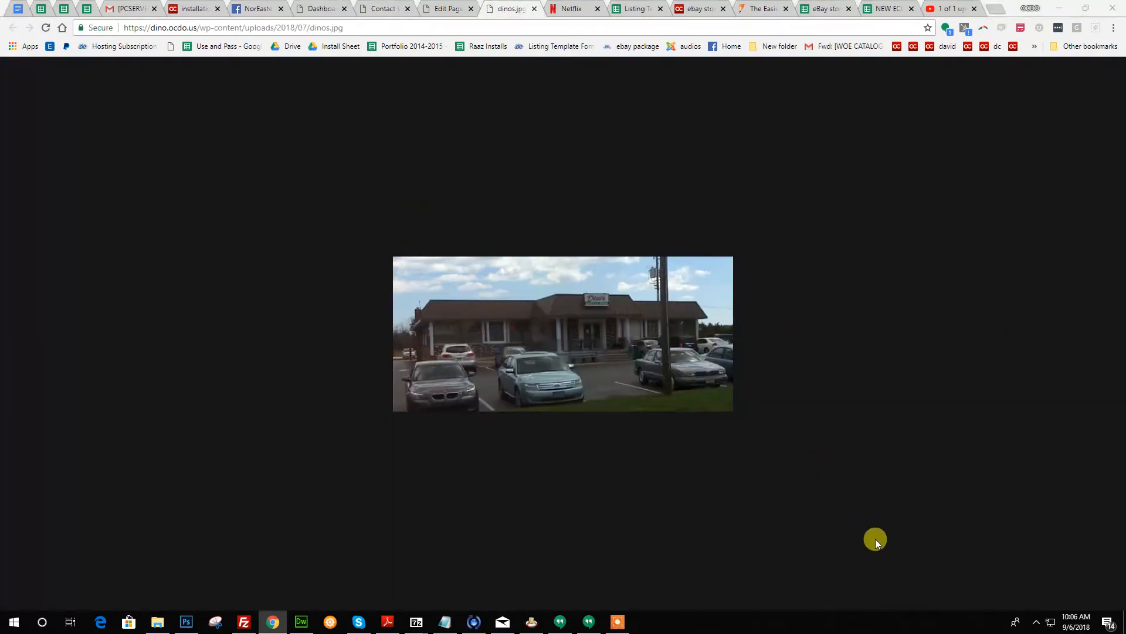
left_click(993, 566)
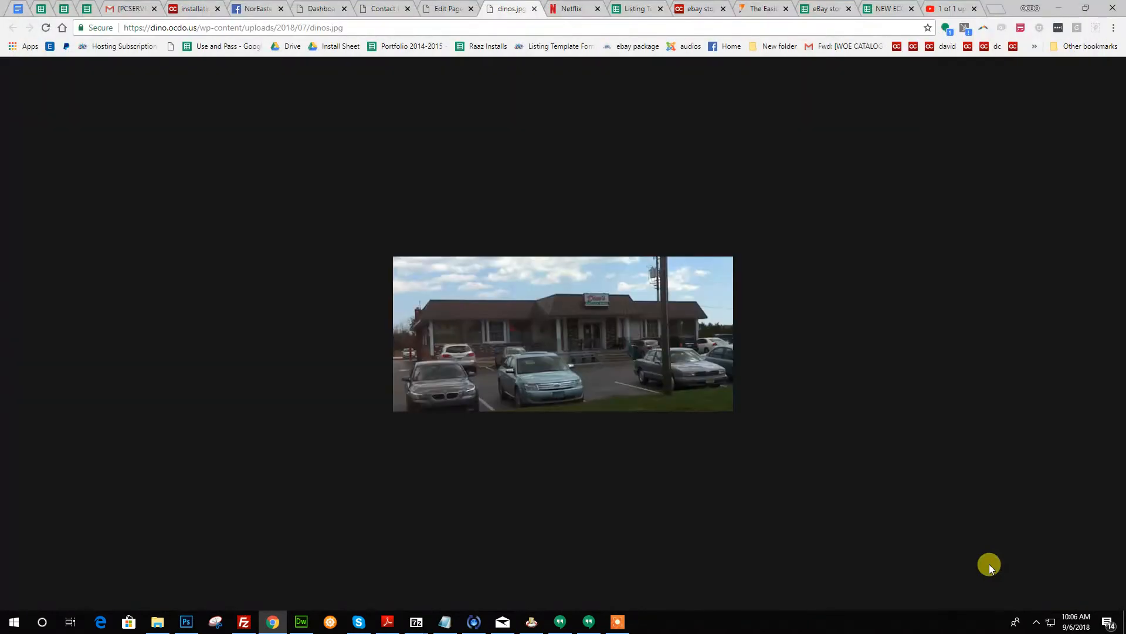
left_click(63, 605)
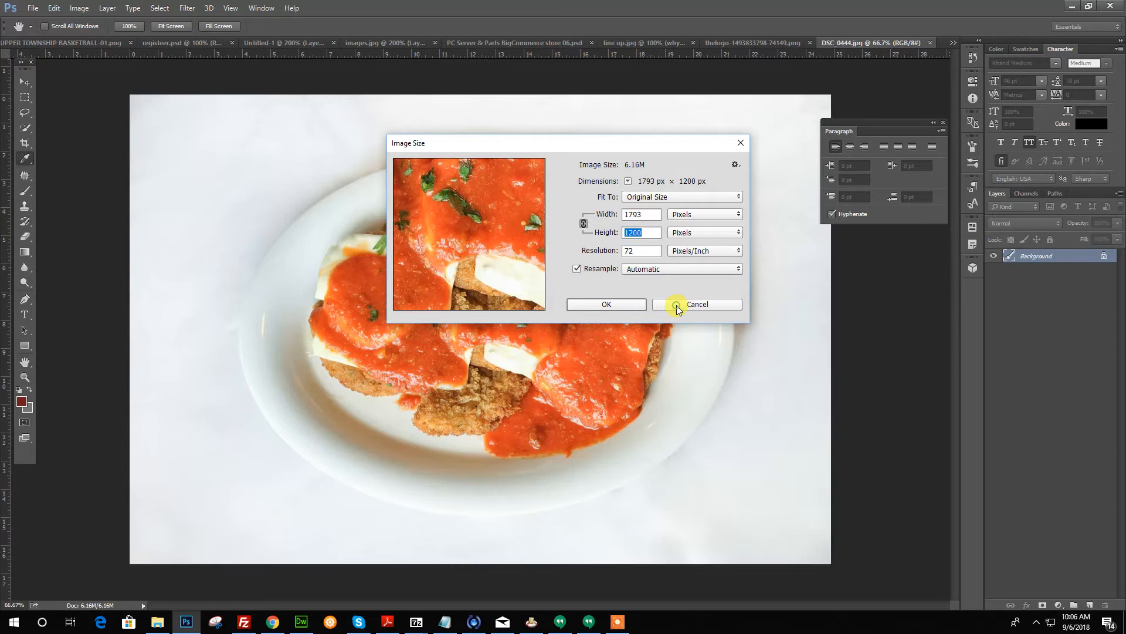
left_click(675, 303)
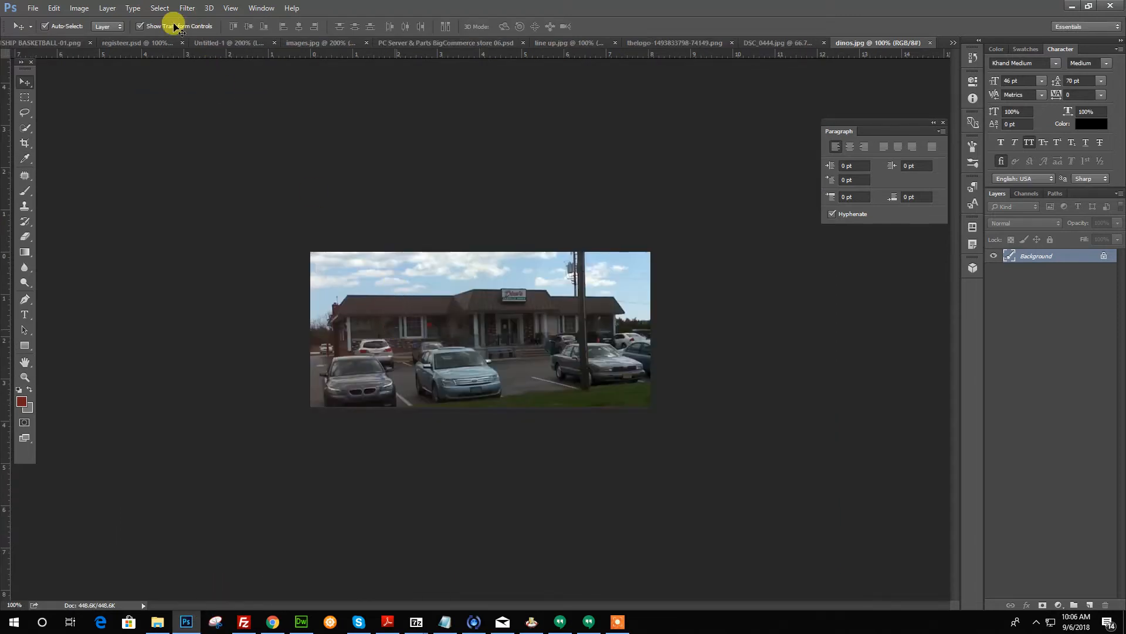
Step: Unlock the background layer of DSC_0444.jpg and copy the food photo into dinos.jpg as a new layer
left_click(771, 42)
left_click(1103, 256)
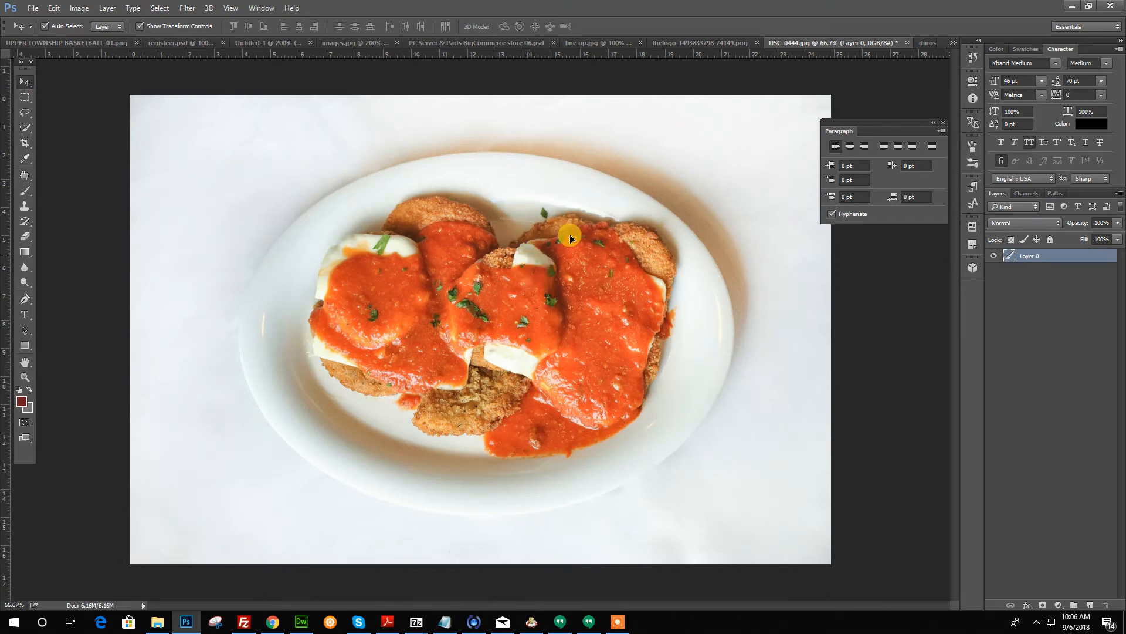
left_click_drag(794, 326, 372, 235)
Step: Scale the food photo layer with Free Transform to about 32% so it spans the canvas width, and move it down to cover the diner photo
left_click(52, 8)
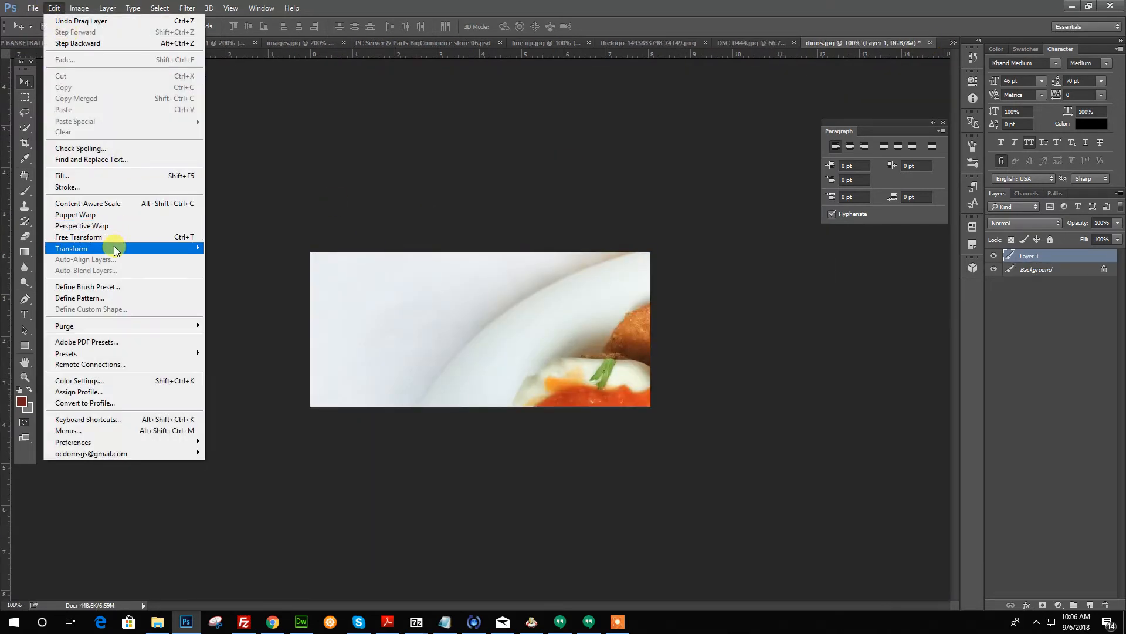
left_click(118, 236)
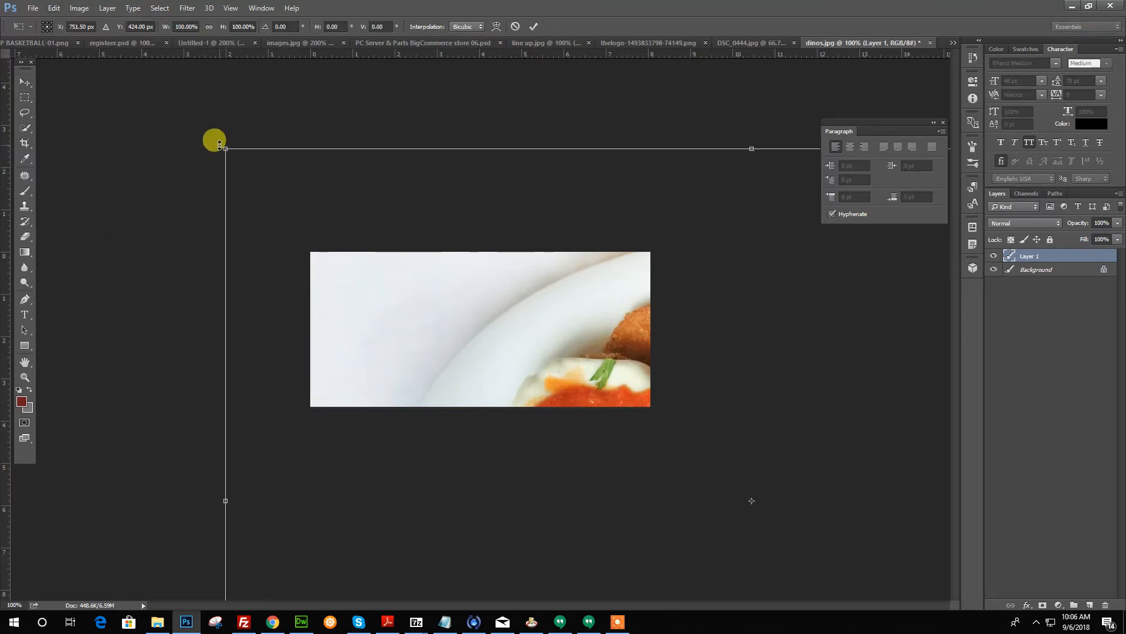
left_click_drag(514, 387, 297, 214)
left_click_drag(738, 520, 711, 499)
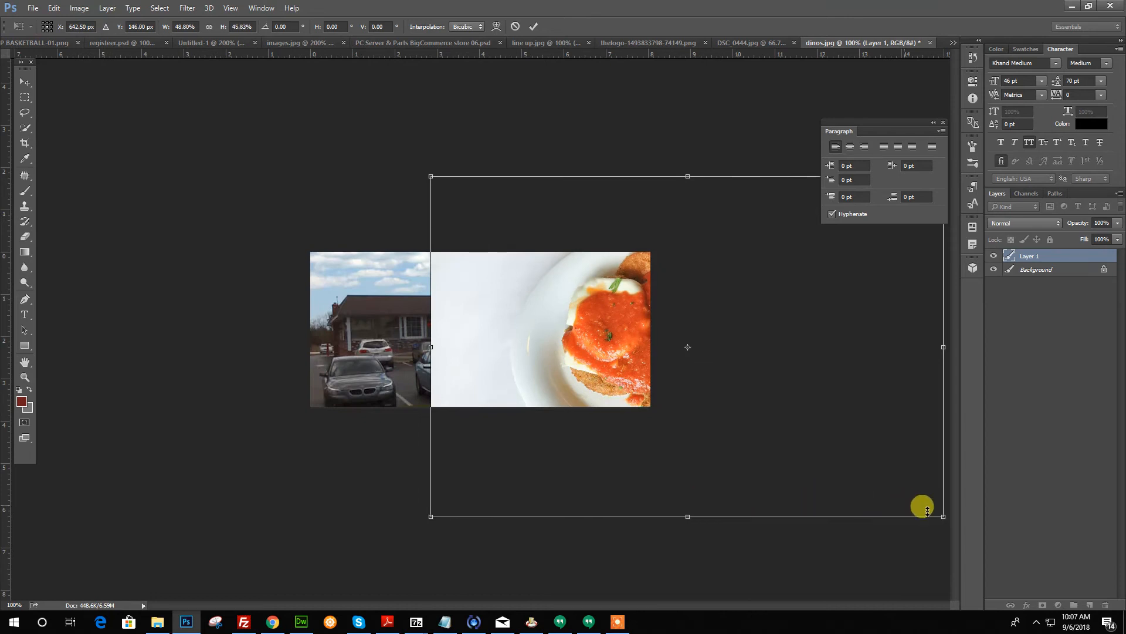
left_click_drag(944, 499, 617, 393)
left_click_drag(495, 347, 419, 354)
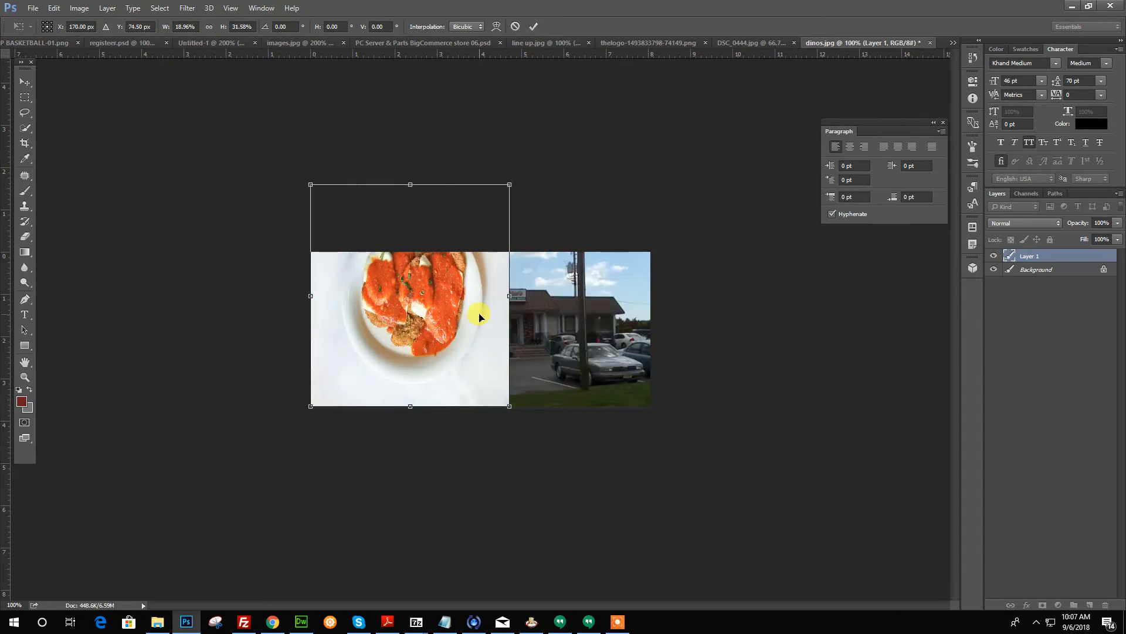
left_click_drag(510, 297, 512, 297)
left_click_drag(650, 299, 651, 297)
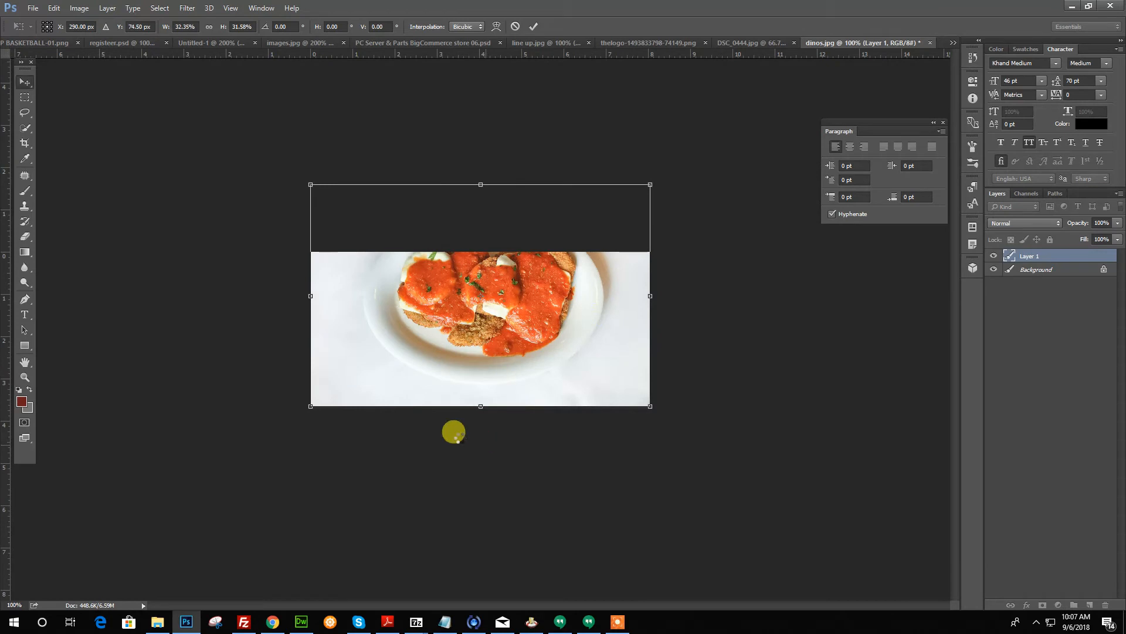
key("Return")
left_click_drag(492, 291, 492, 317)
left_click(378, 516)
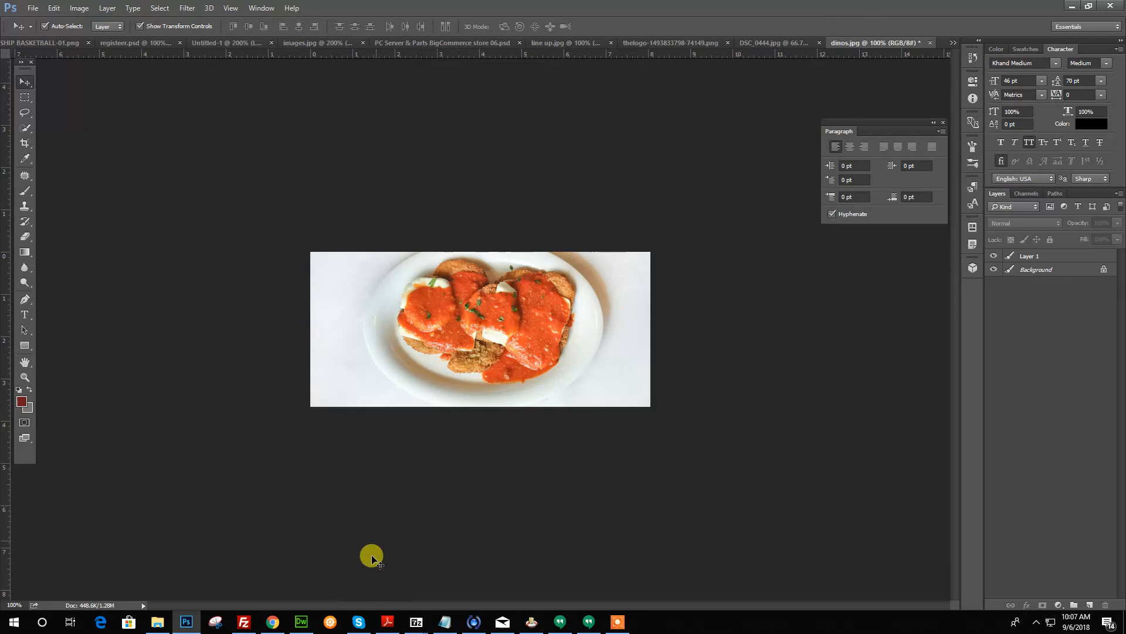
Step: Switch back to Chrome's Contact Us editor and review the Image module's image upload setting without saving
left_click(277, 617)
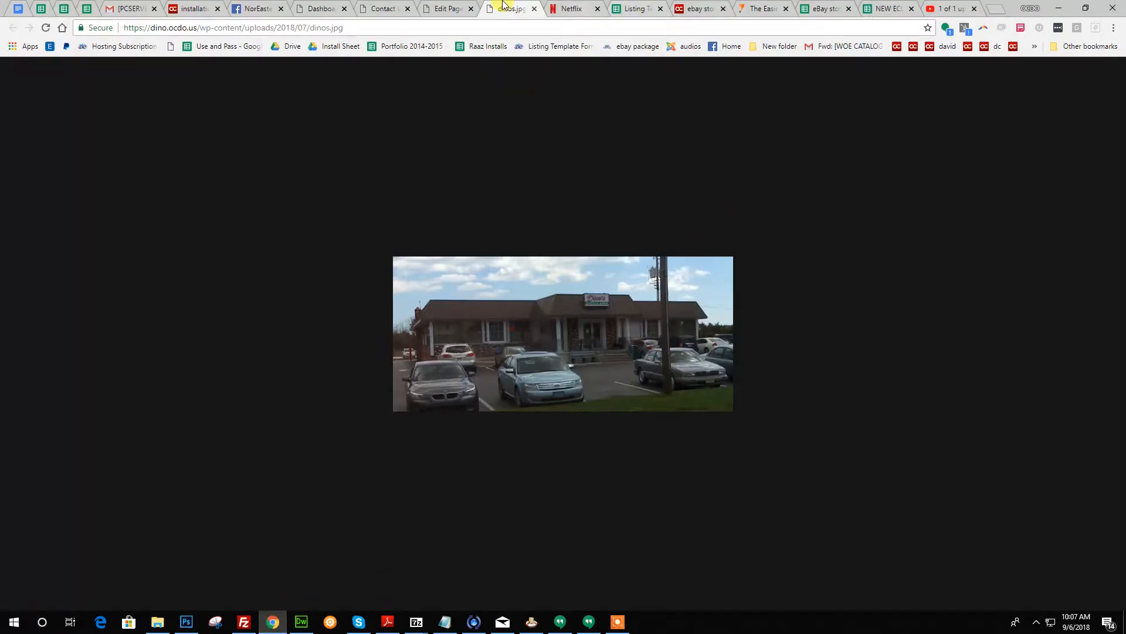
left_click(463, 9)
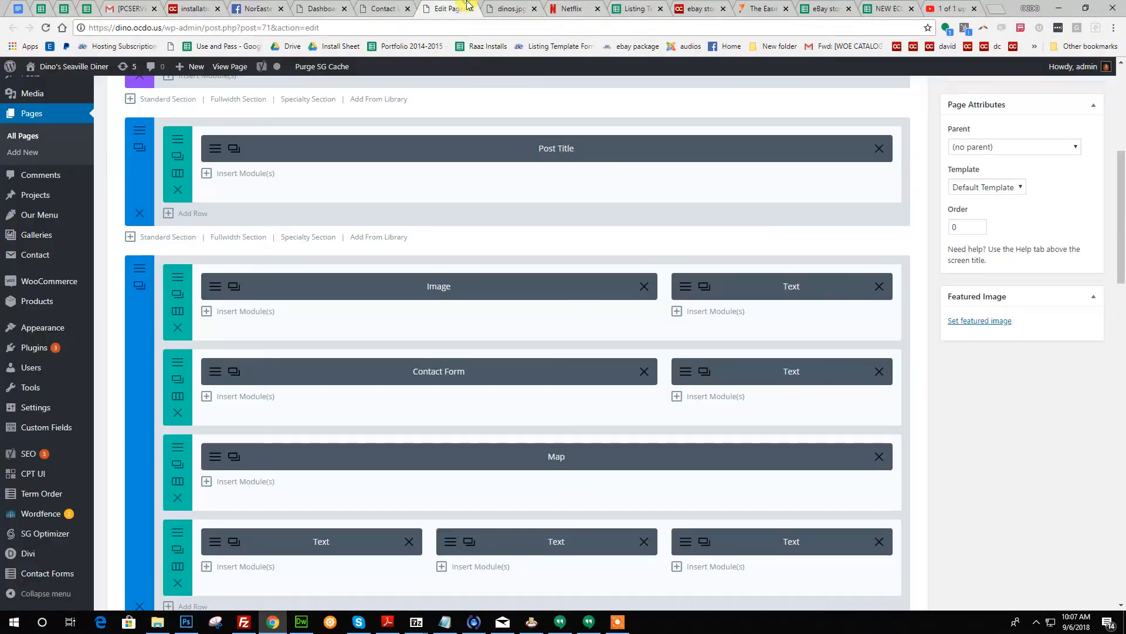
left_click(215, 295)
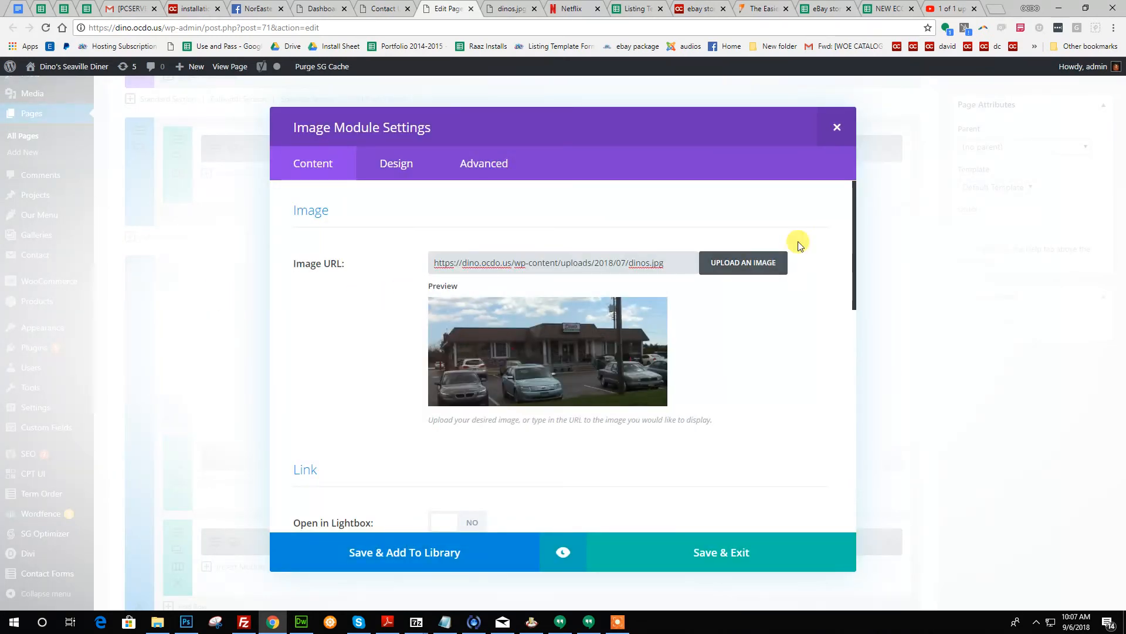
left_click(837, 127)
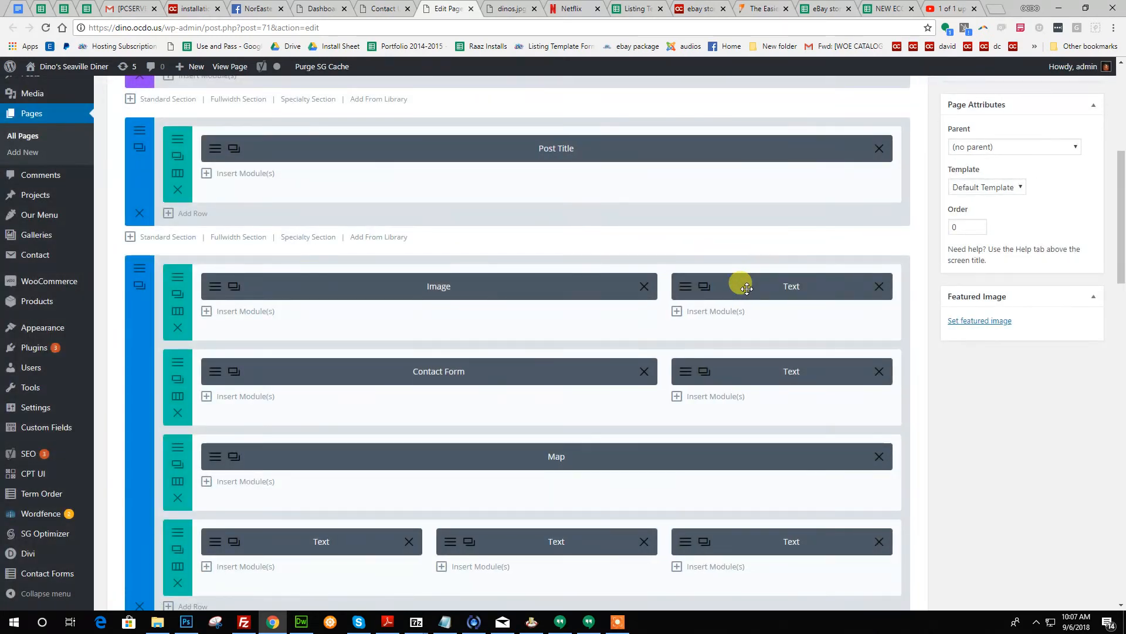
Step: Close the diner photo tab and reorder the live Contact Us tab to follow the page editor tab
left_click(519, 7)
left_click(533, 9)
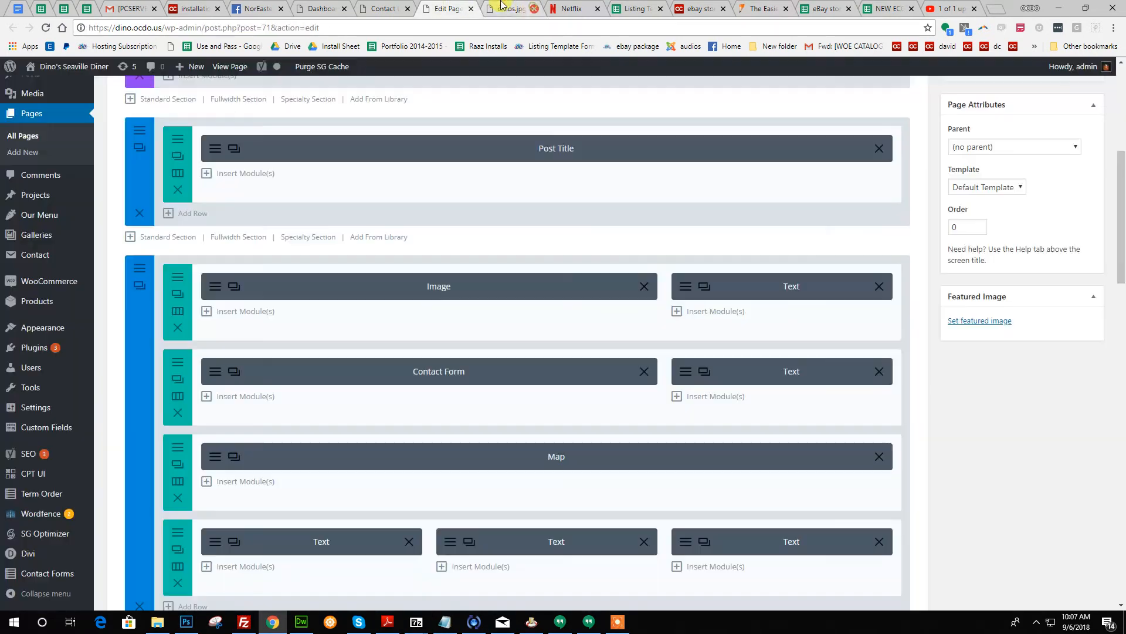
left_click_drag(384, 5, 449, 4)
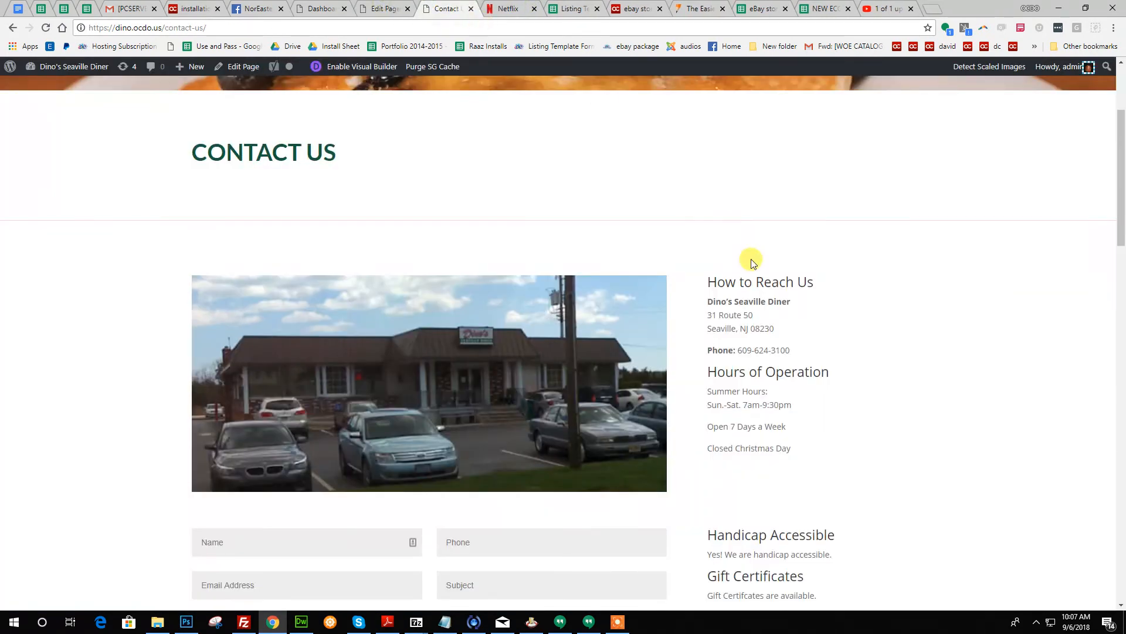
Step: Compare the live page's How to Reach Us and Hours of Operation text with the matching Text module, closing it without saving
left_click_drag(701, 282, 805, 432)
left_click(806, 437)
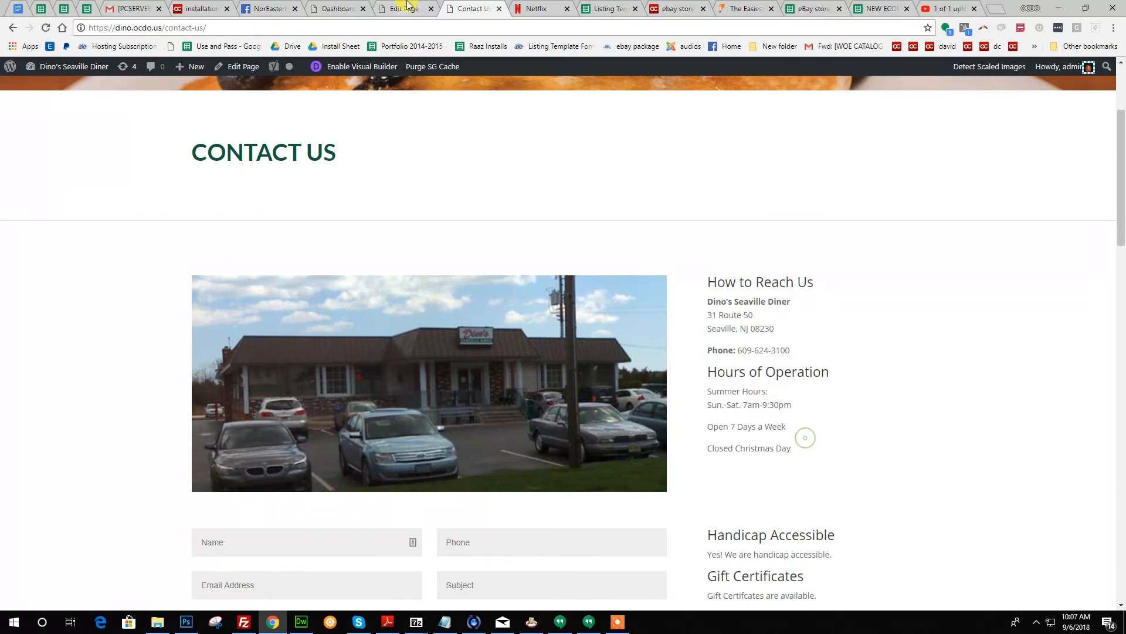
left_click(408, 6)
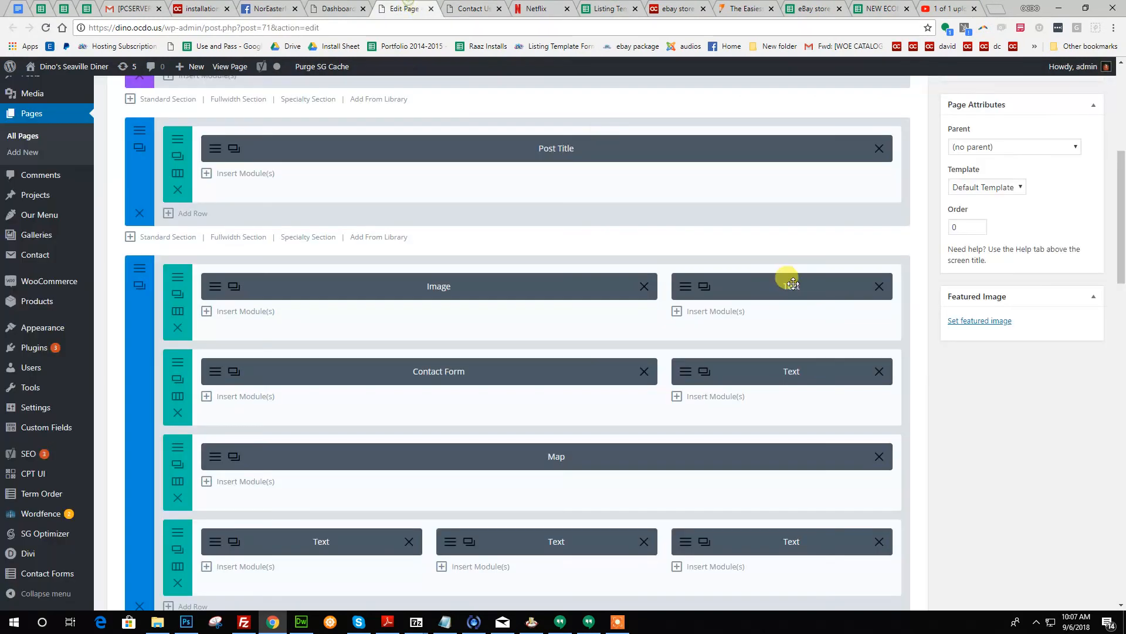
left_click(684, 286)
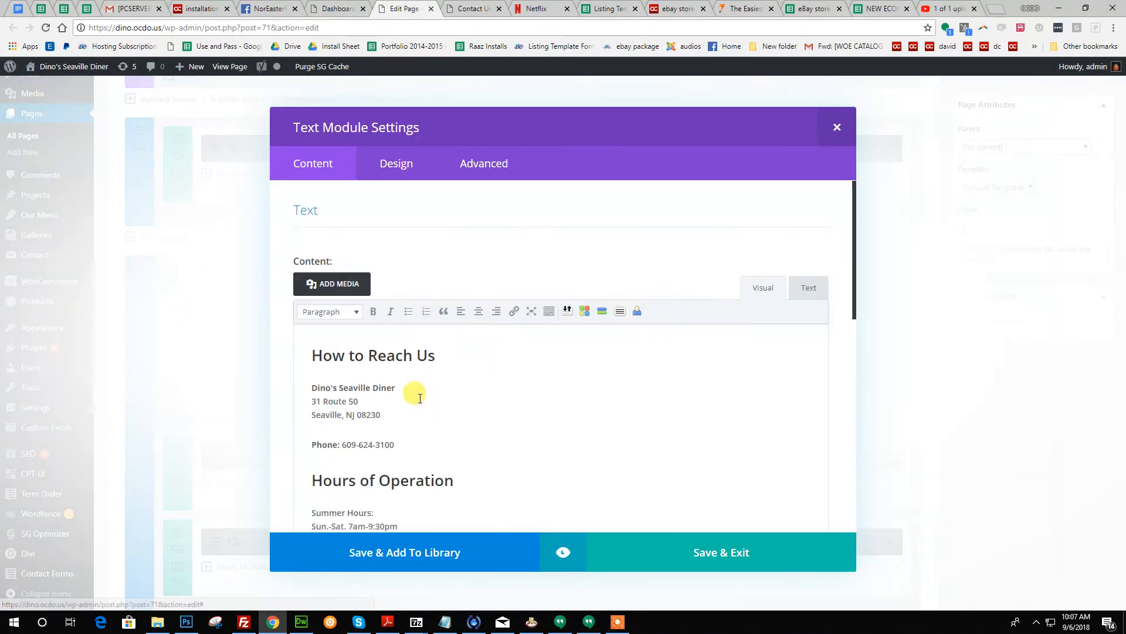
scroll(420, 398, "down", 2)
left_click_drag(470, 493, 294, 227)
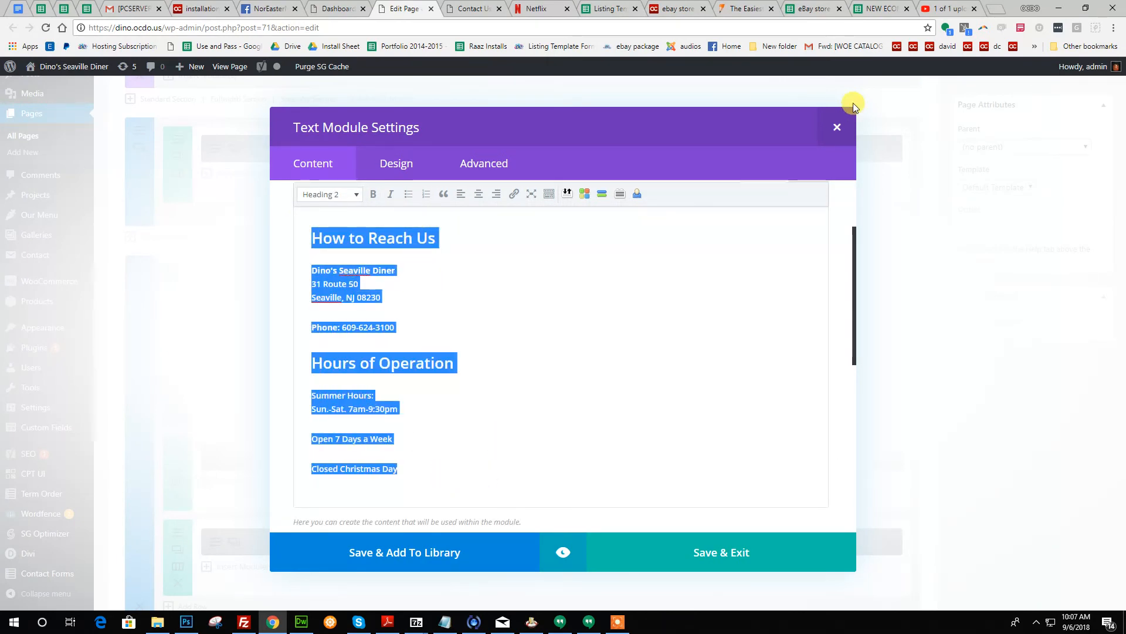
left_click(838, 126)
Step: View the contact form on the live page and open the Contact Form module's settings in the editor
key("ctrl+Tab")
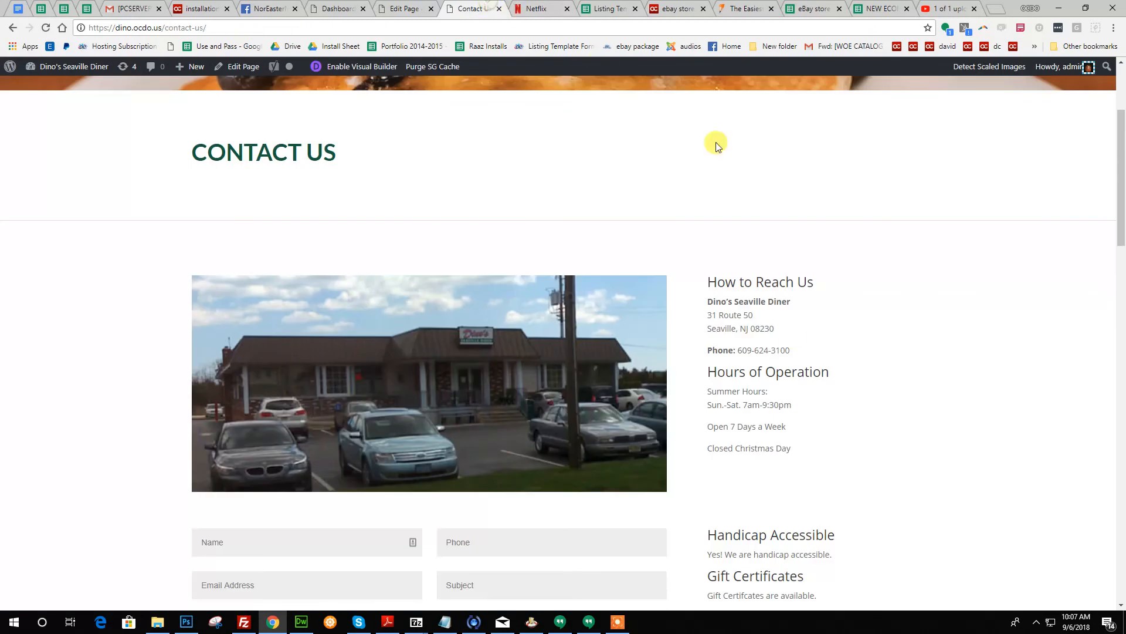
scroll(782, 336, "down", 3)
left_click(405, 8)
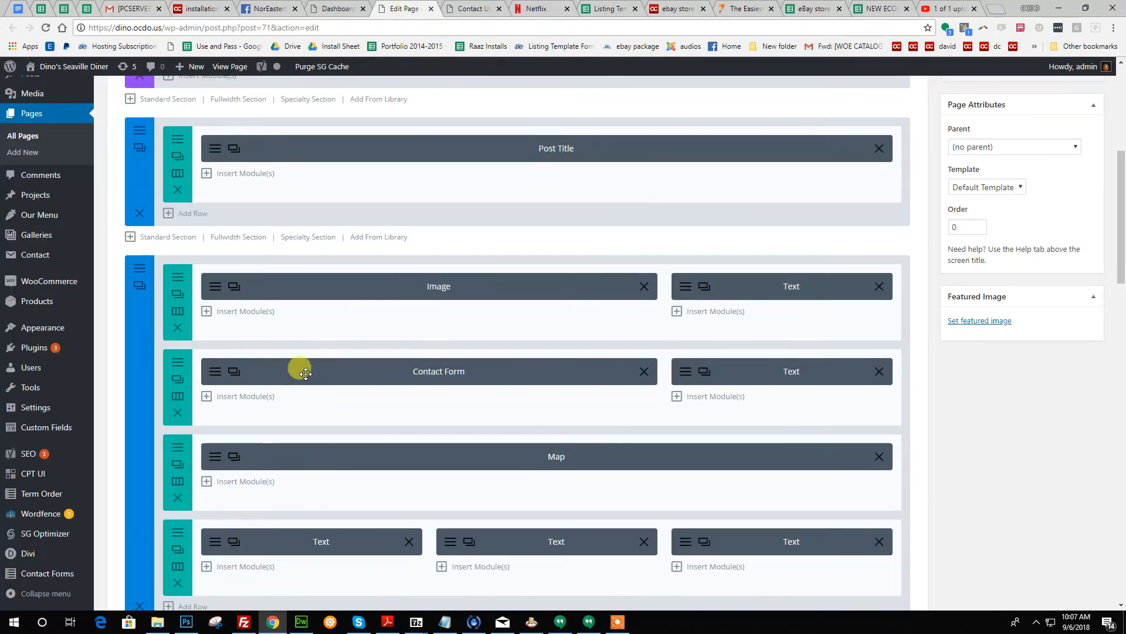
left_click(212, 372)
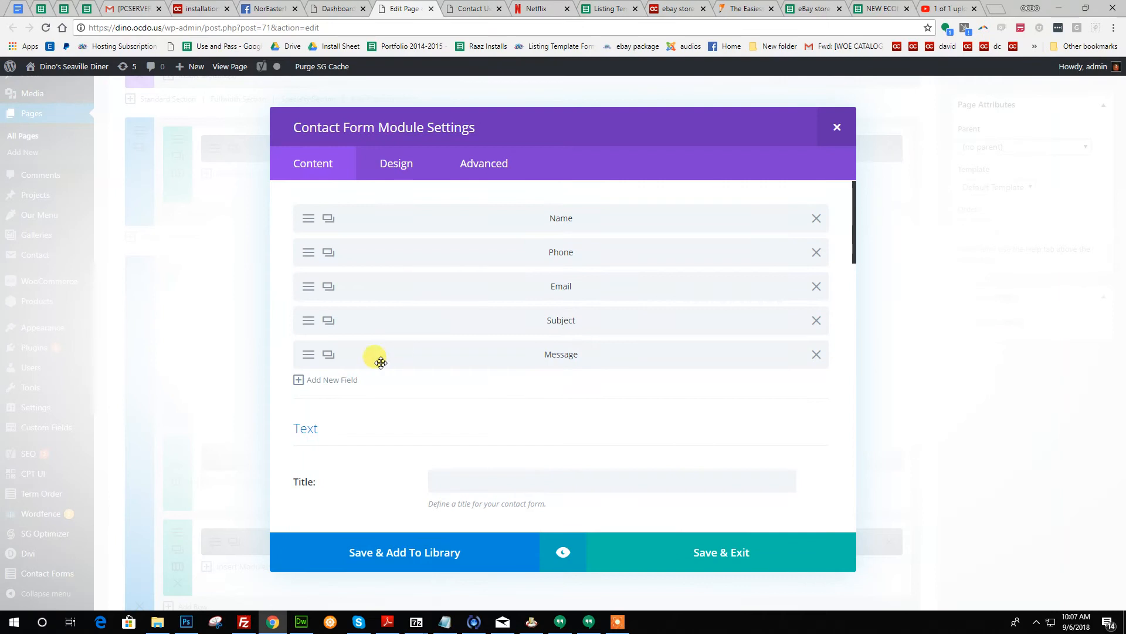
Step: Start a new contact form field to review its title and type options, discard it, and save and exit the Contact Form module
left_click(352, 381)
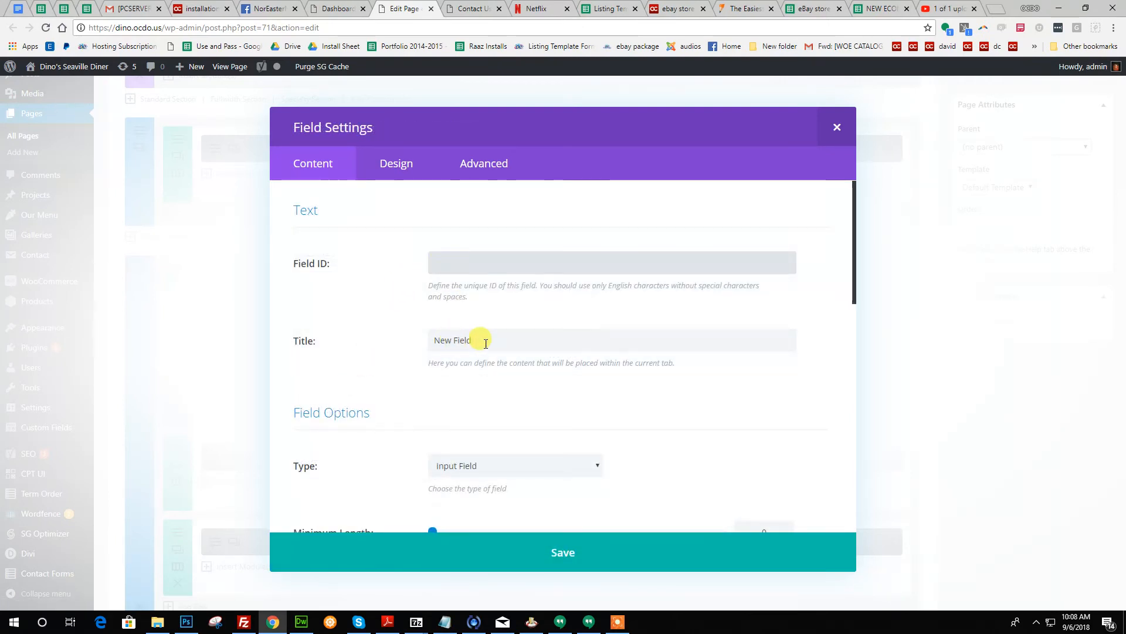
left_click_drag(491, 340, 427, 340)
scroll(440, 338, "down", 3)
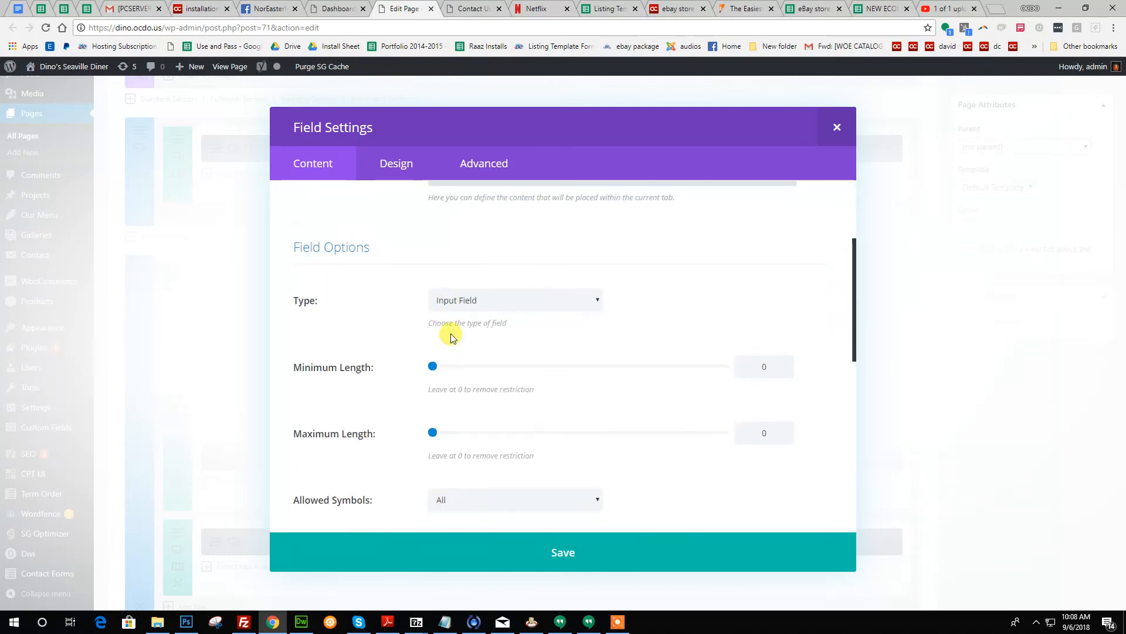
scroll(526, 302, "down", 1)
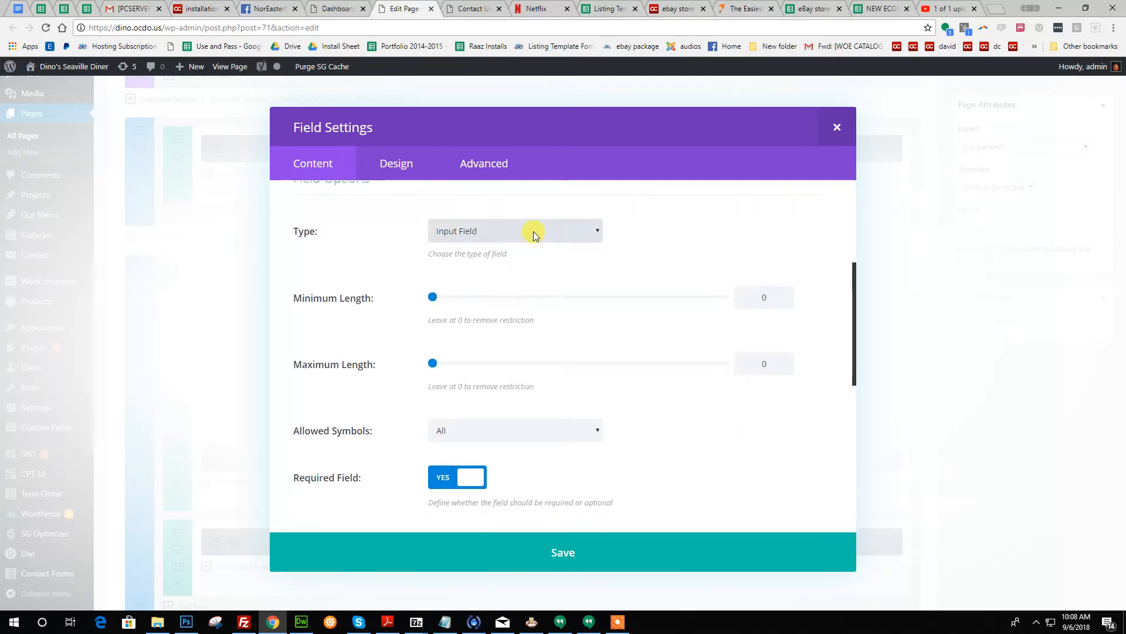
left_click(532, 230)
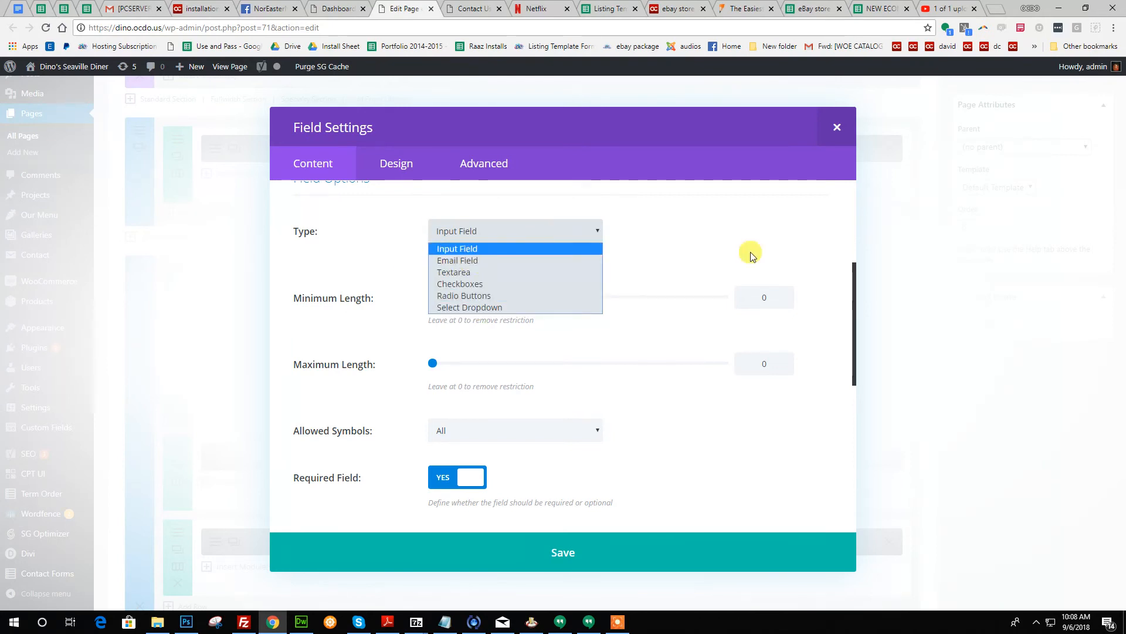
left_click(757, 232)
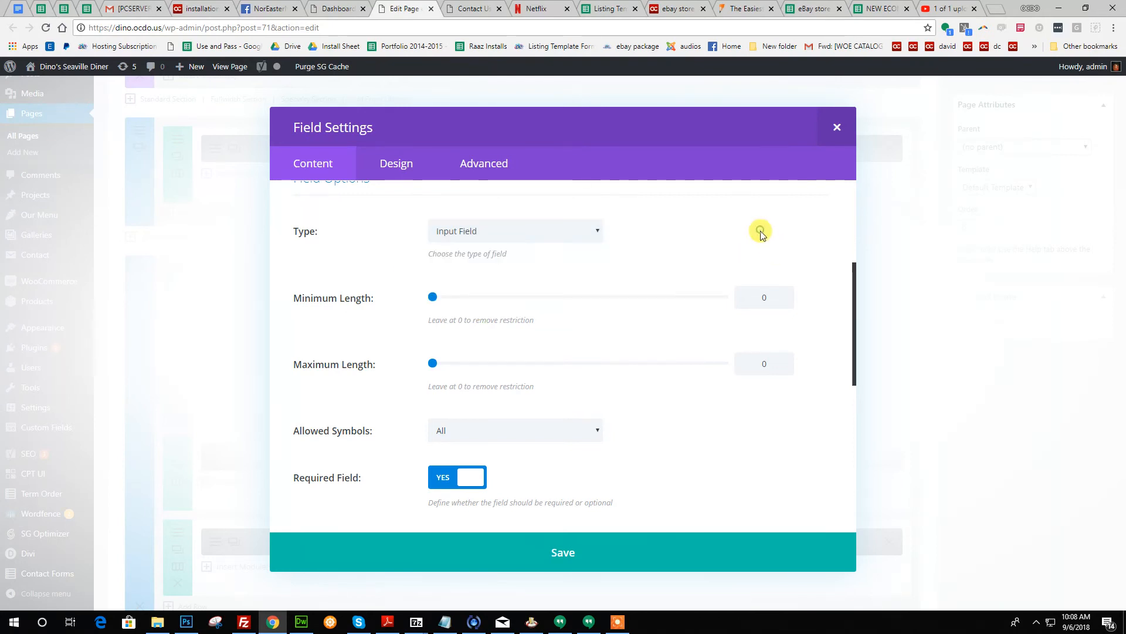
left_click(839, 130)
left_click(816, 388)
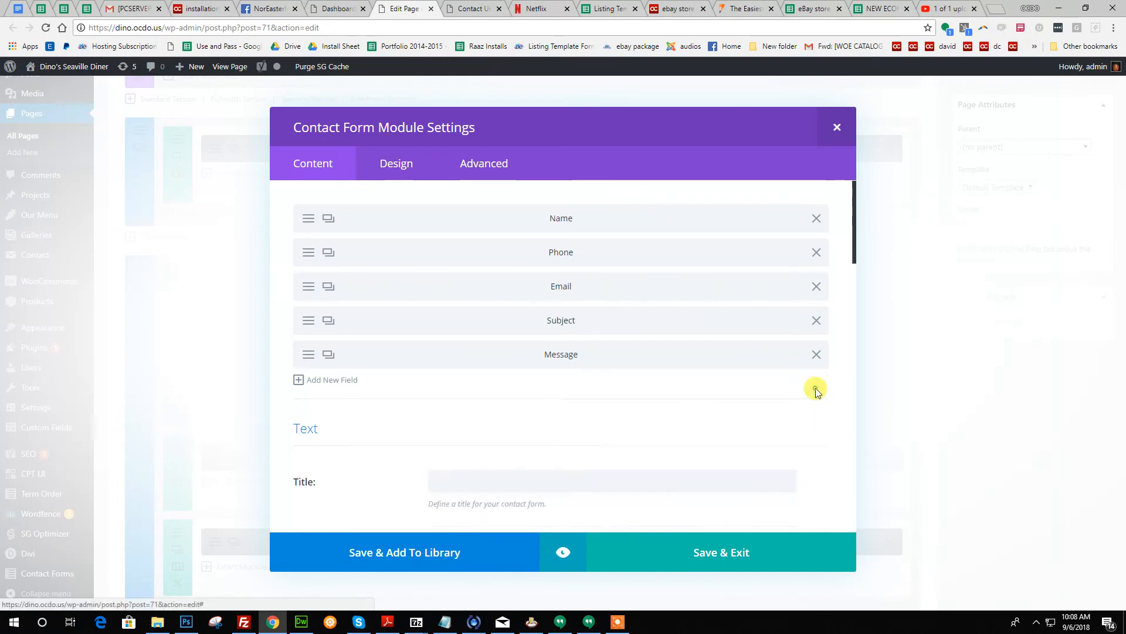
left_click(683, 556)
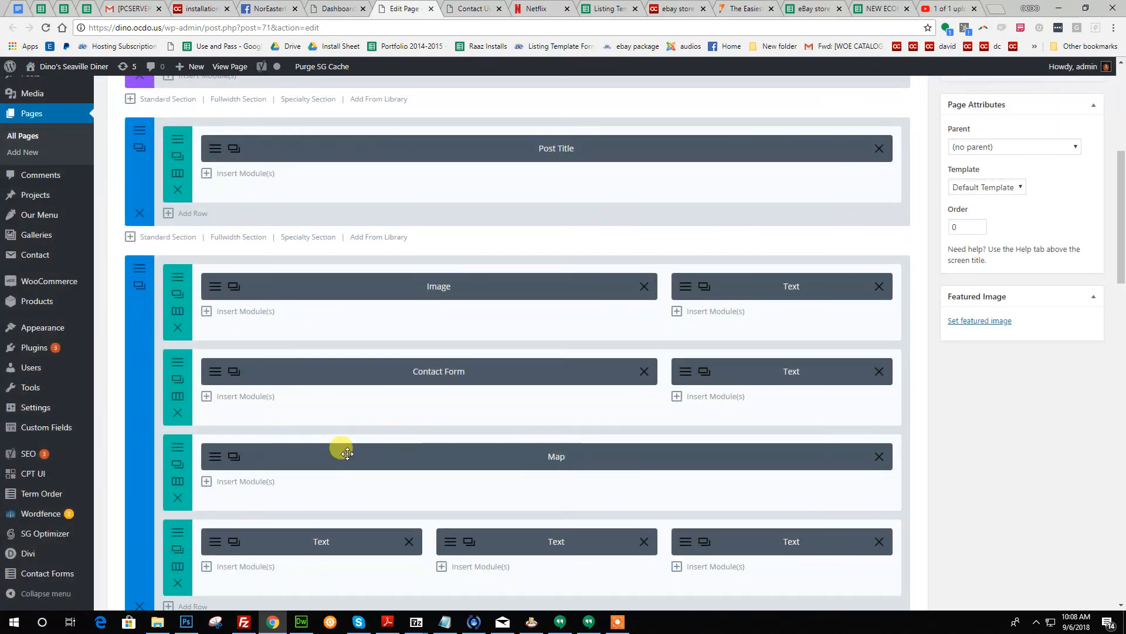
Step: Open the Text module beside the Contact Form and compare its Handicap Accessible through Credit Cards content with the live page
scroll(763, 170, "down", 1)
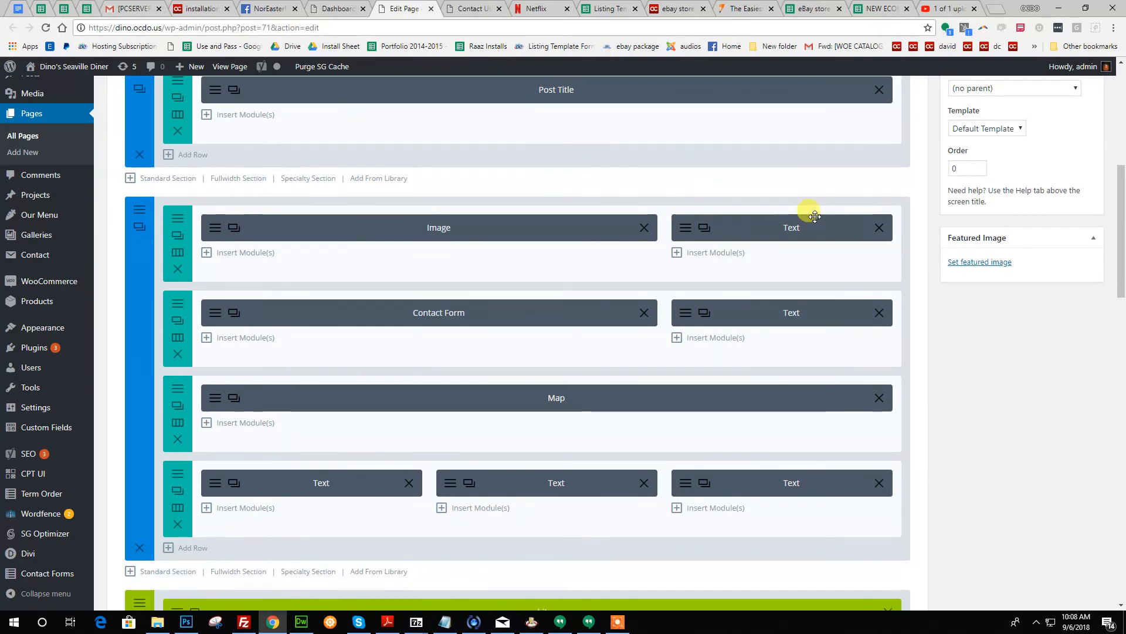
left_click(683, 315)
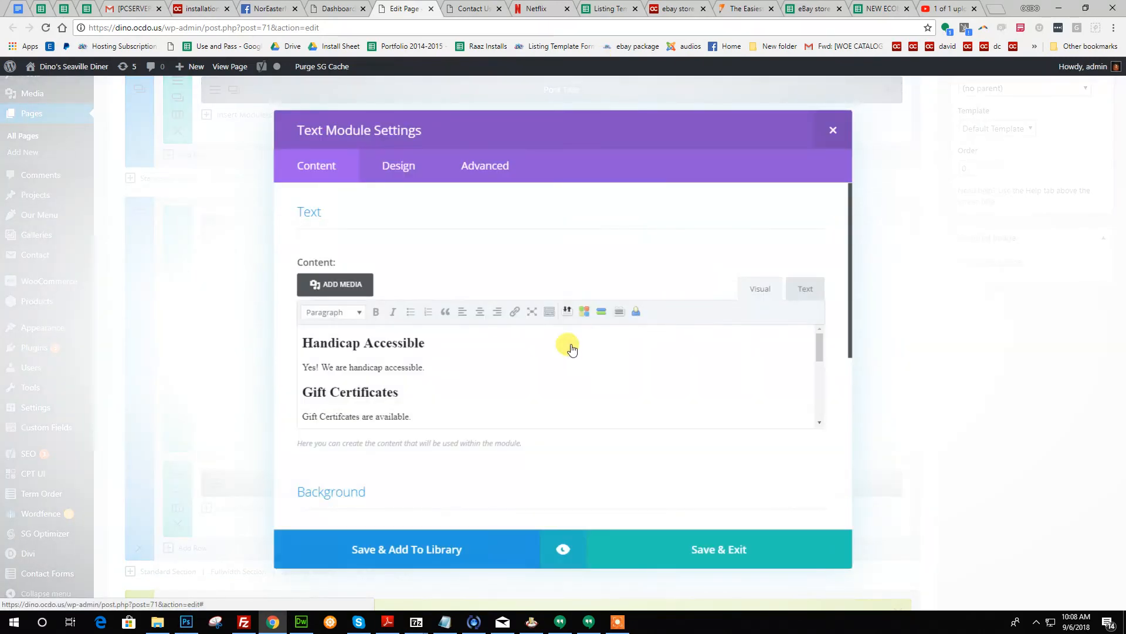
scroll(342, 351, "down", 1)
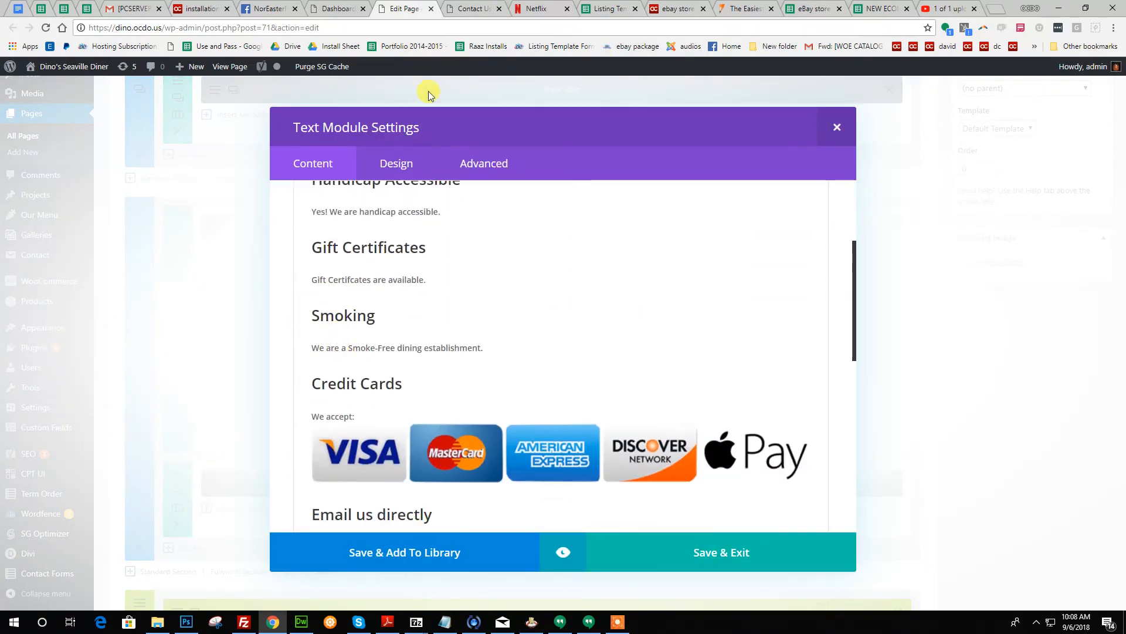
left_click(464, 8)
left_click_drag(714, 355, 837, 578)
left_click(885, 473)
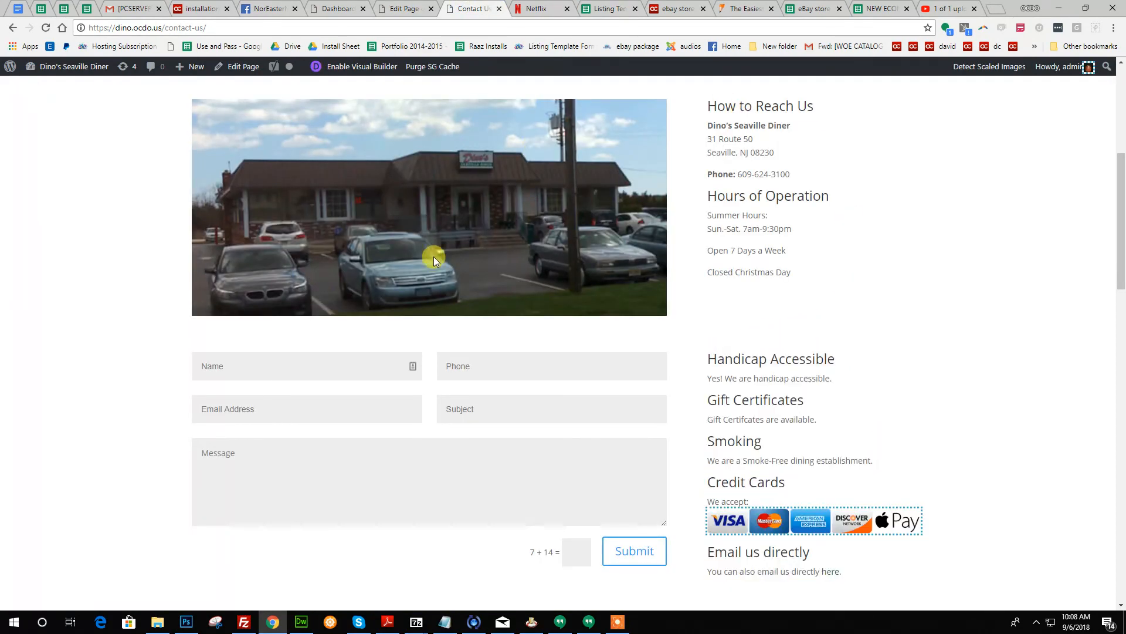
Step: Examine the Google map and the three-column Directions text on the live Contact Us page
scroll(434, 258, "down", 10)
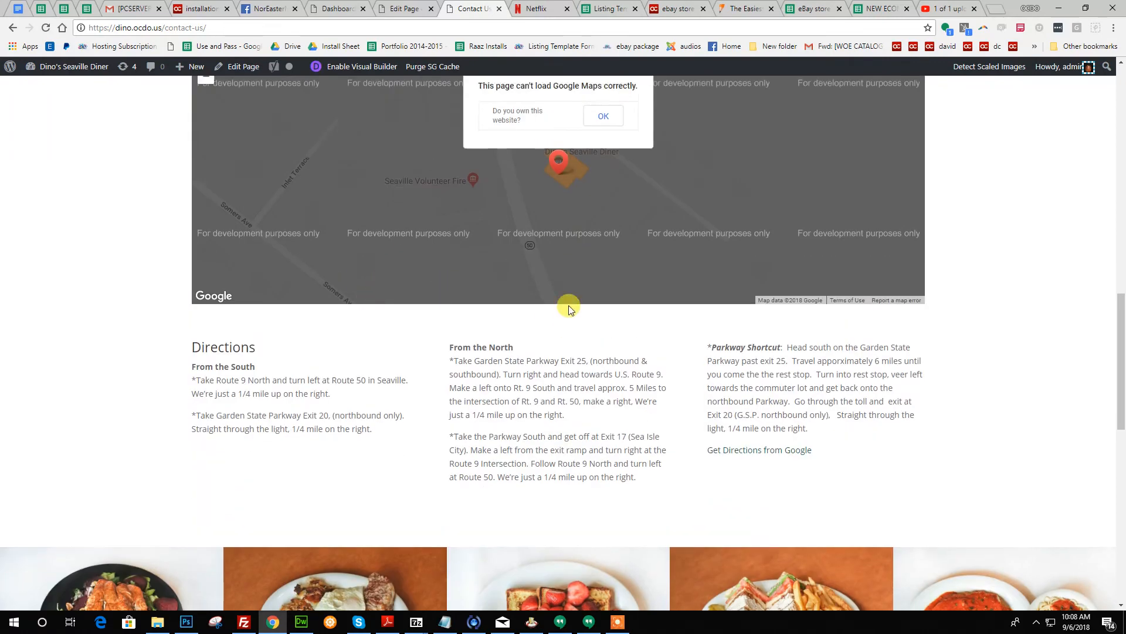
scroll(568, 309, "up", 2)
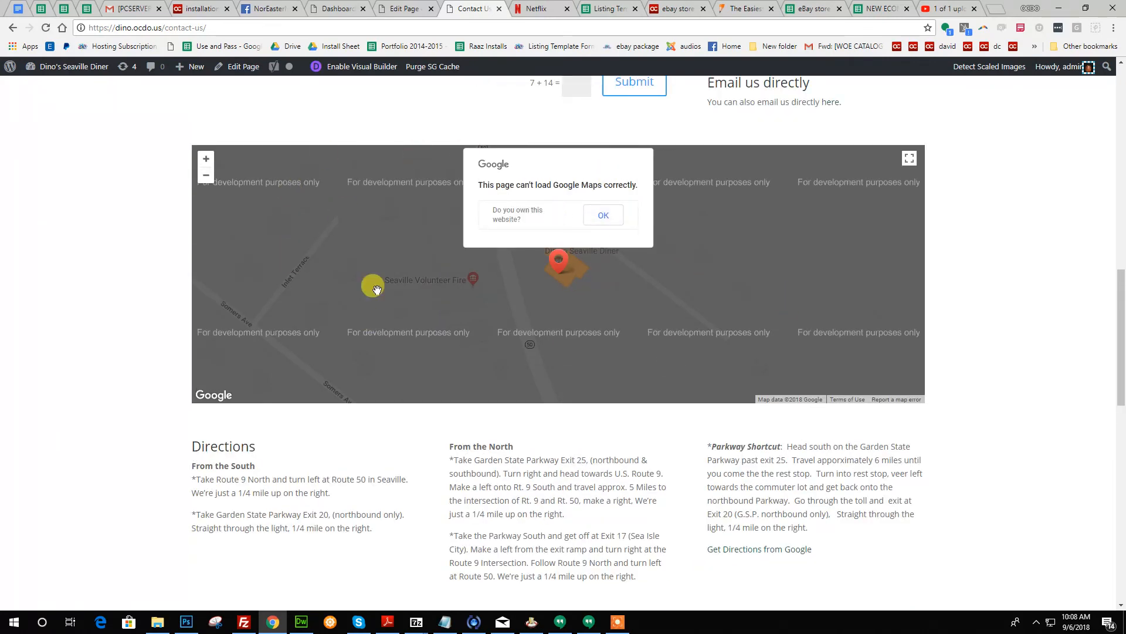
scroll(363, 298, "down", 1)
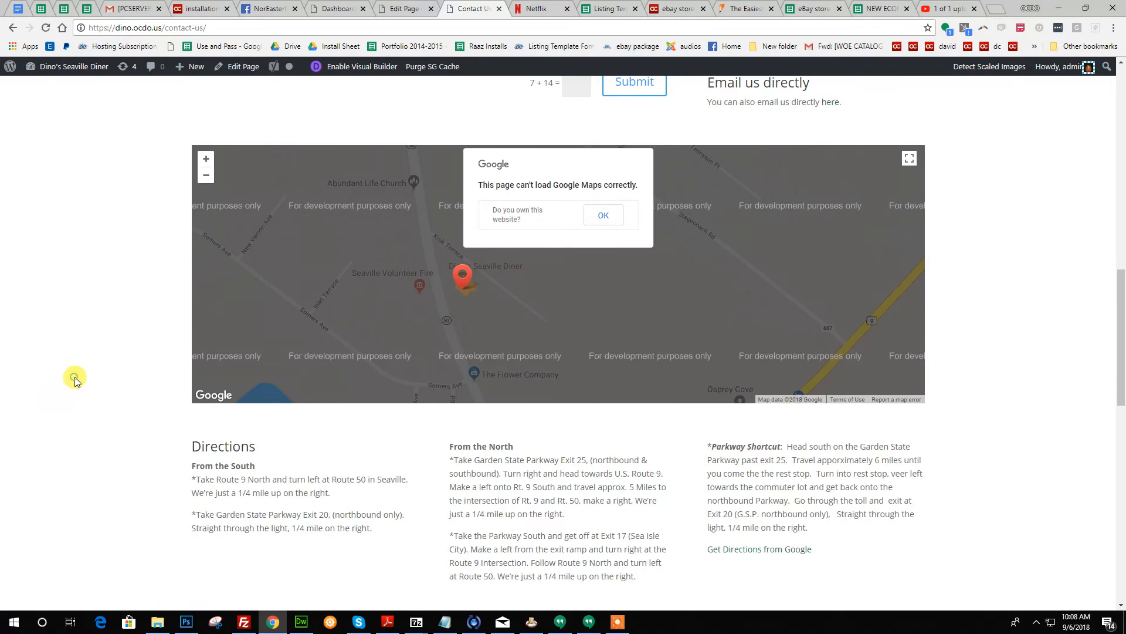
scroll(74, 380, "down", 2)
left_click_drag(118, 347, 814, 407)
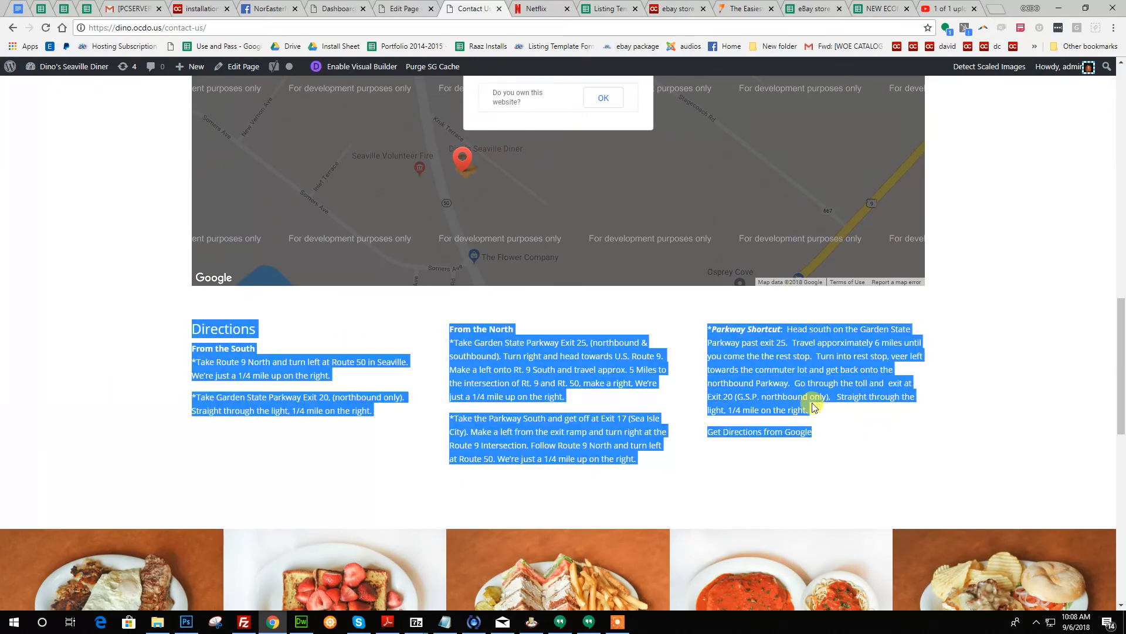
left_click(801, 385)
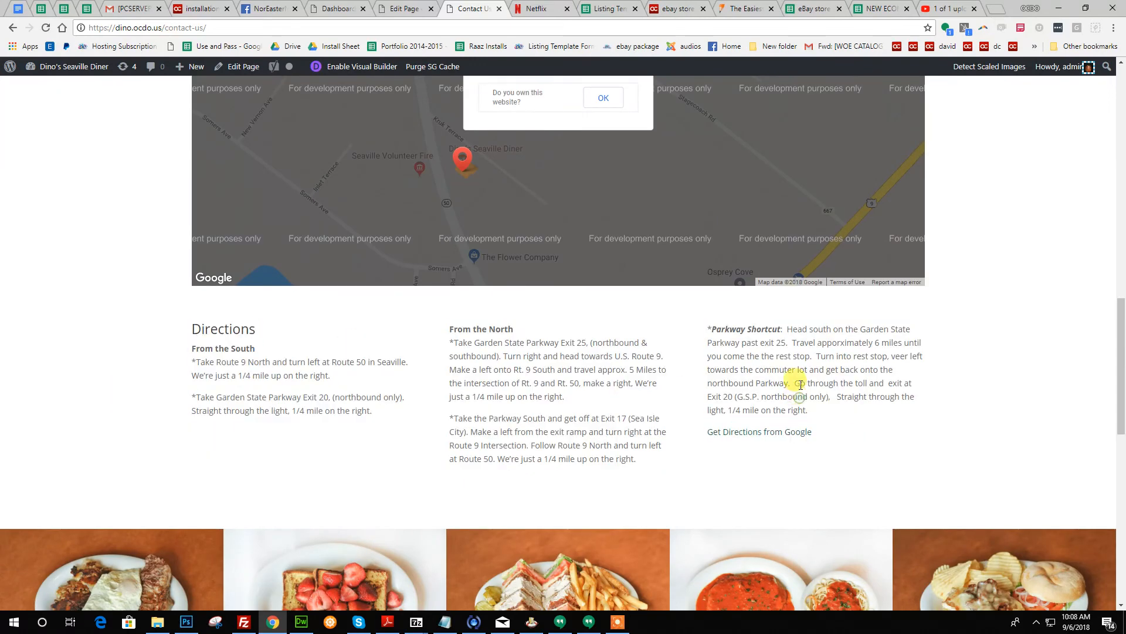
Step: Close the open Text module without saving, then review the Directions Text module below the Map and close it unsaved
left_click(415, 4)
left_click(843, 136)
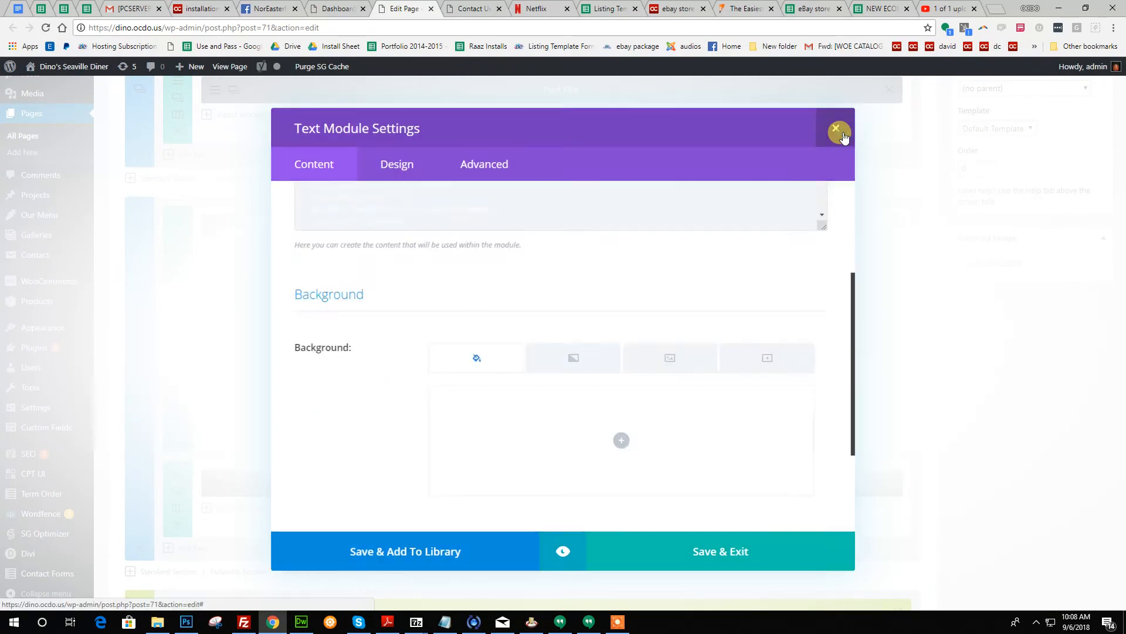
scroll(305, 375, "down", 2)
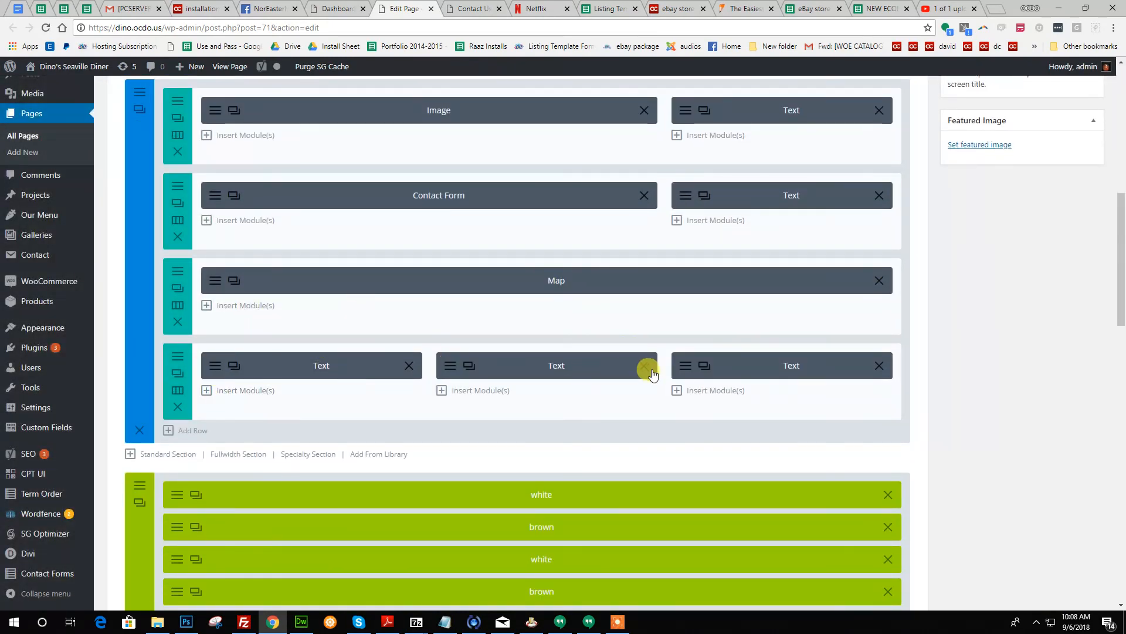
left_click(208, 369)
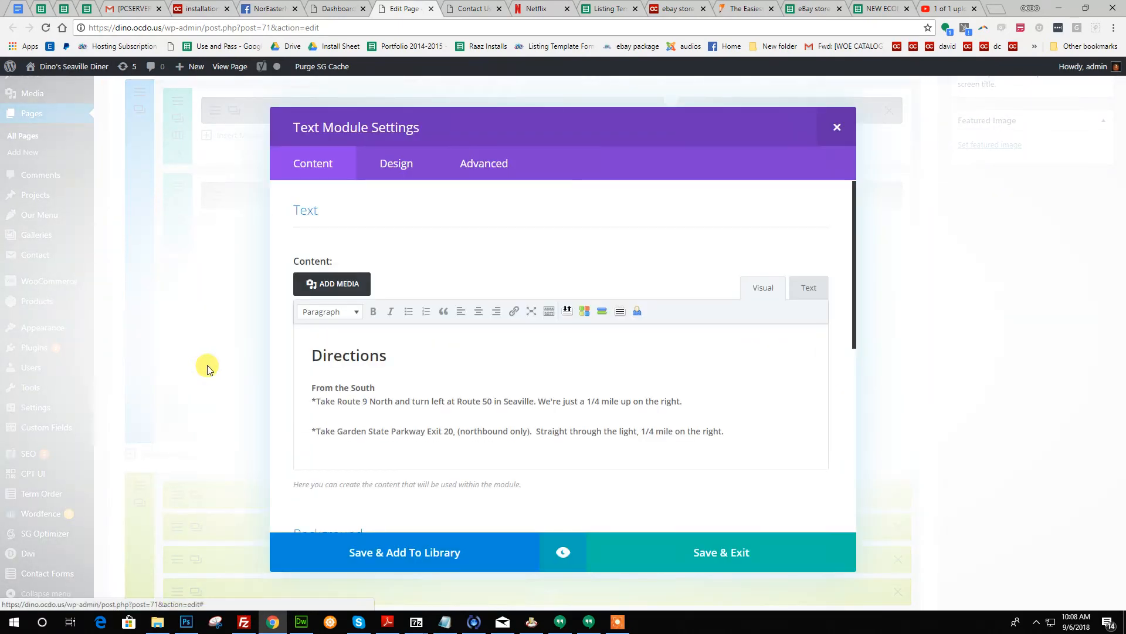
scroll(392, 370, "down", 2)
scroll(392, 369, "up", 2)
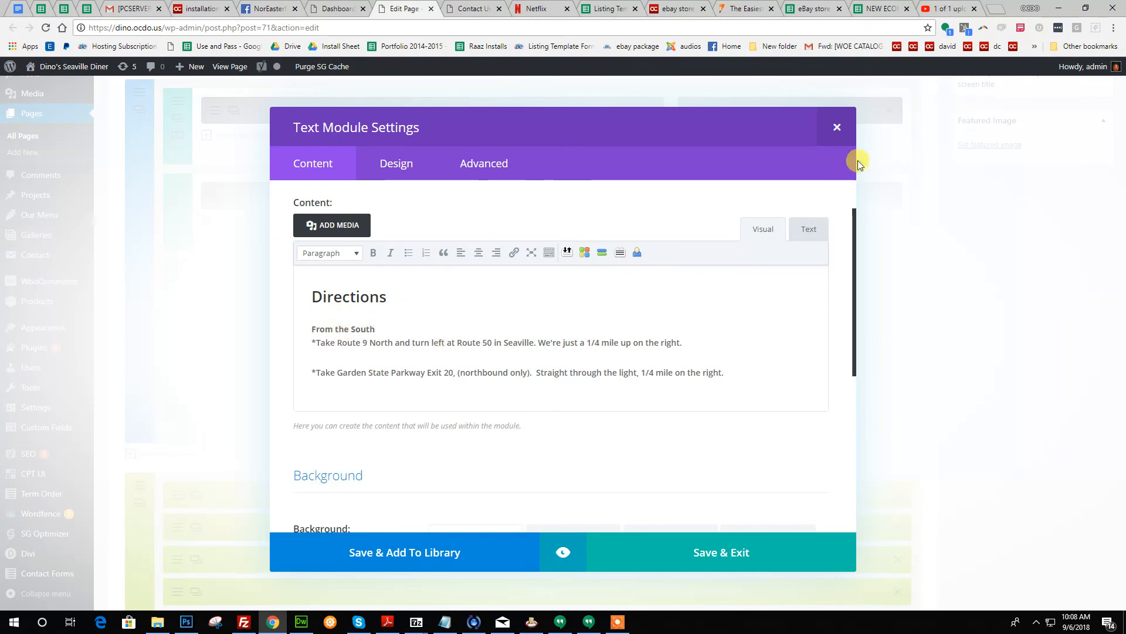
left_click(836, 126)
Step: Return to the live Contact Us page and open its page editor in a new browser tab
scroll(964, 390, "up", 8)
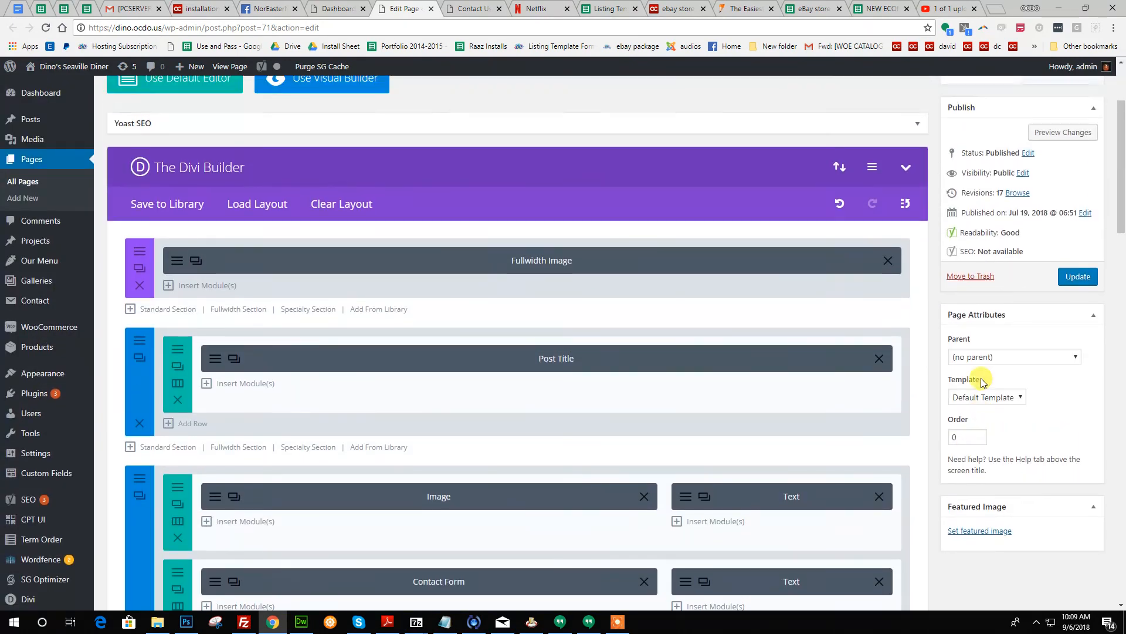
left_click(479, 6)
scroll(533, 364, "down", 2)
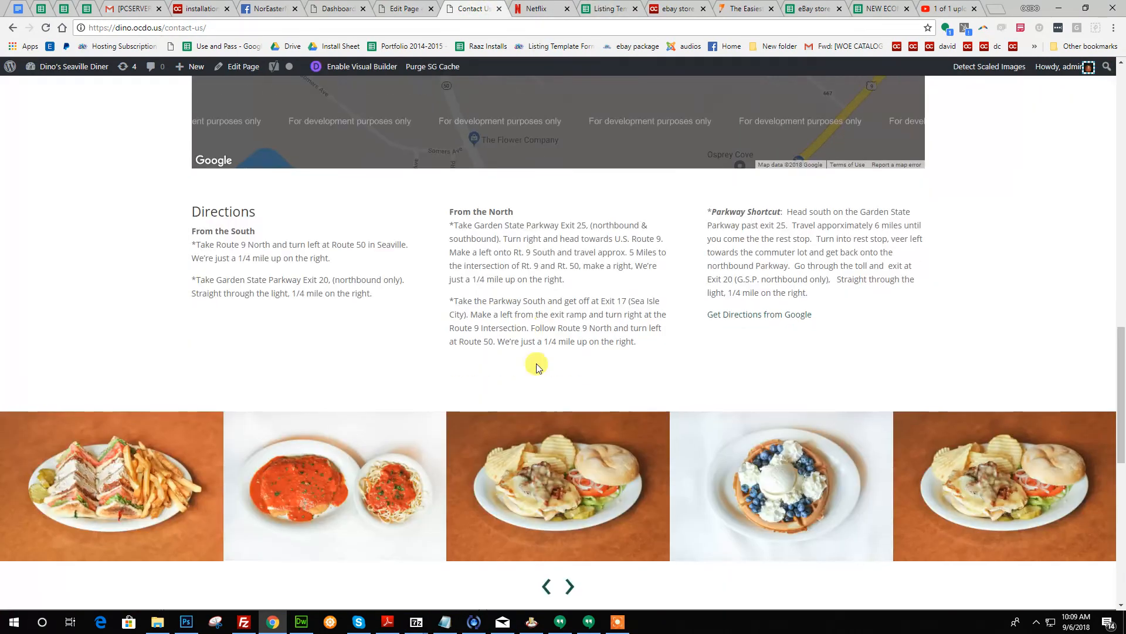
scroll(586, 420, "up", 15)
scroll(596, 422, "up", 1)
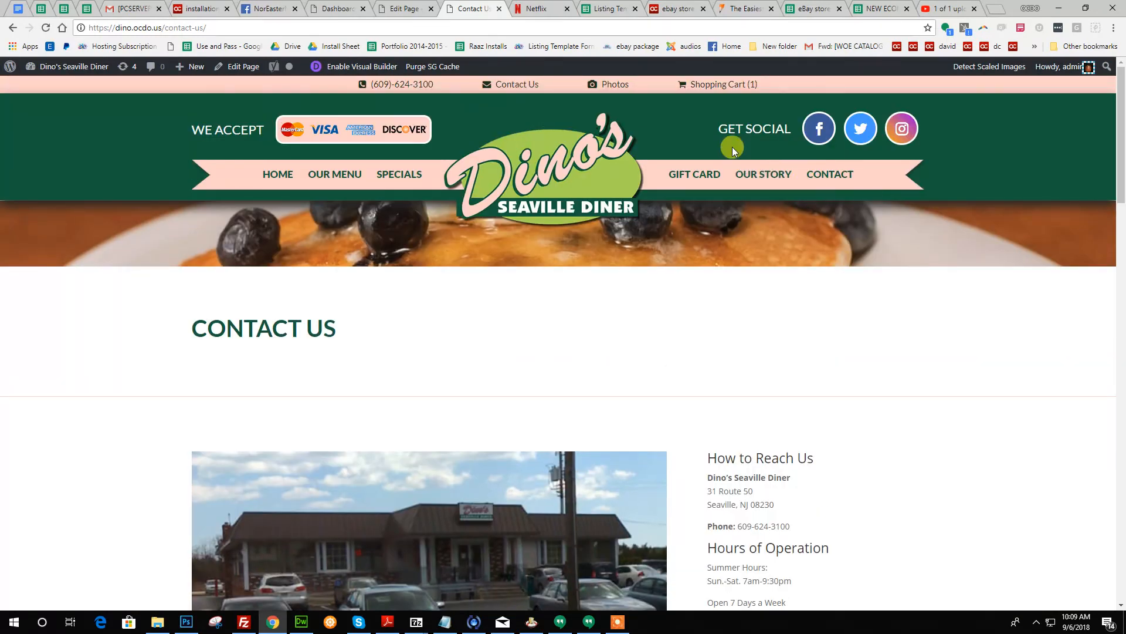
right_click(245, 72)
left_click(258, 80)
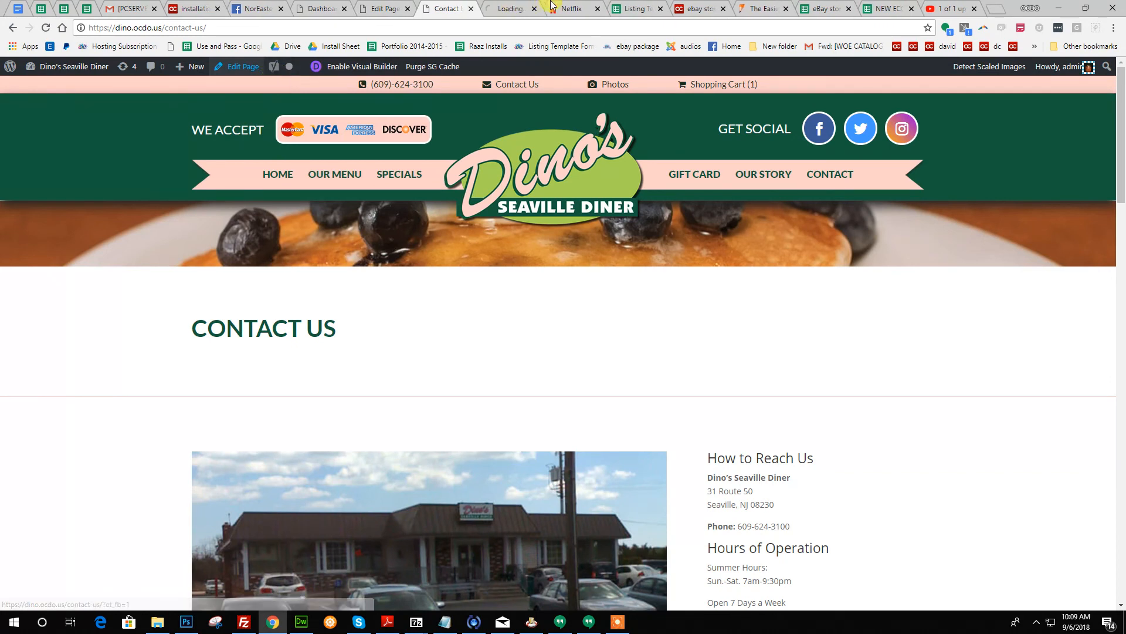
left_click(511, 6)
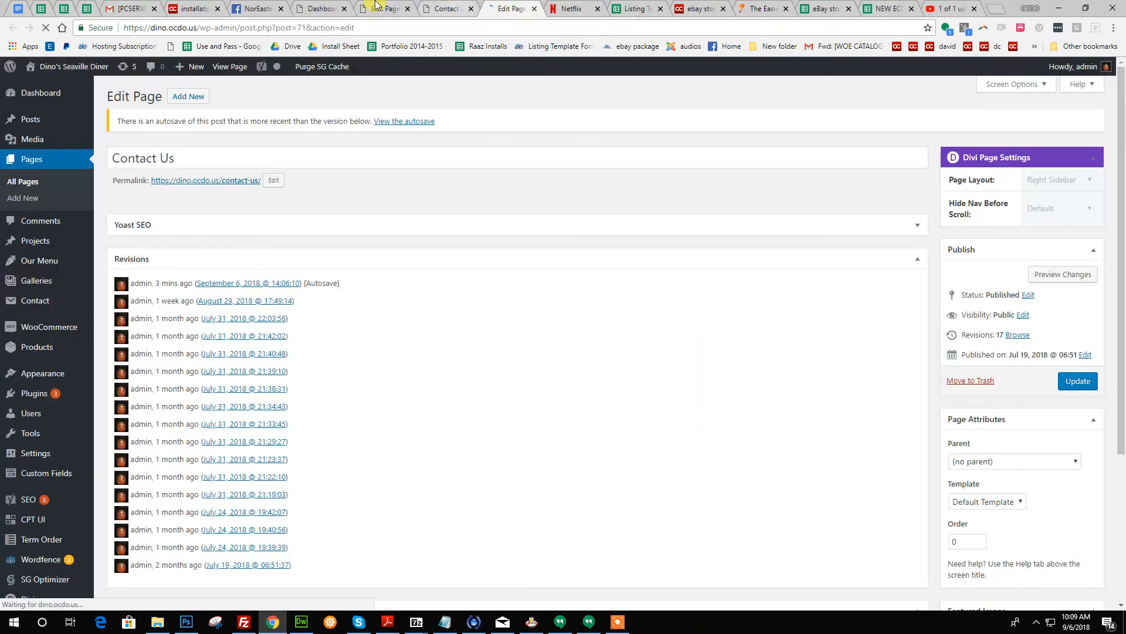
Step: Review the Contact Us page's Divi Builder module layout in the original editor tab
left_click(375, 5)
scroll(327, 307, "down", 3)
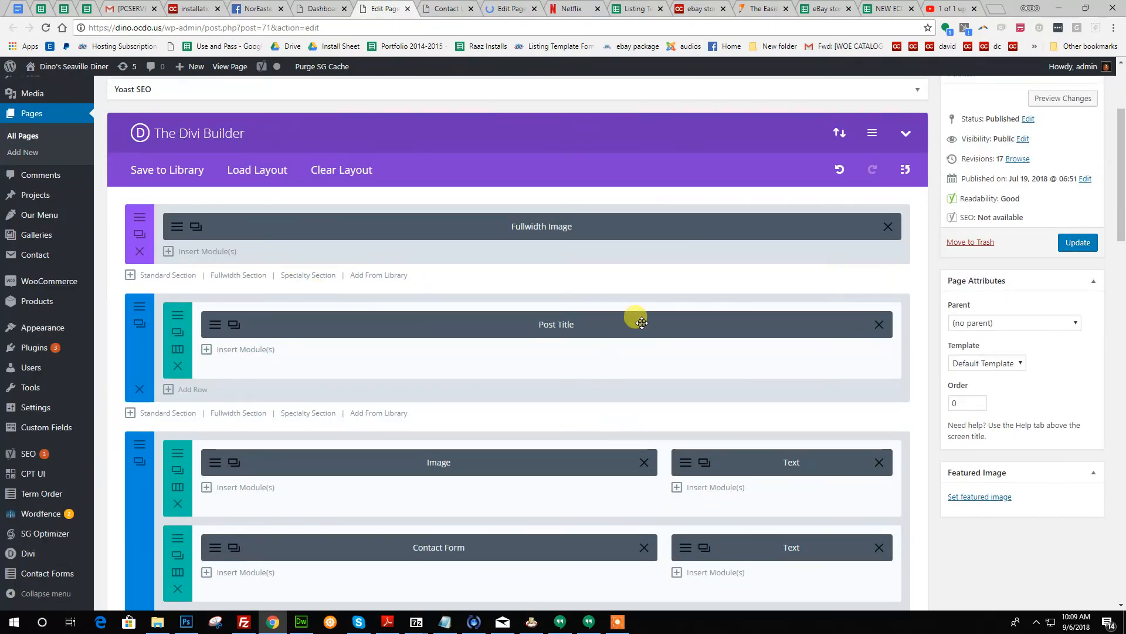
scroll(536, 399, "down", 9)
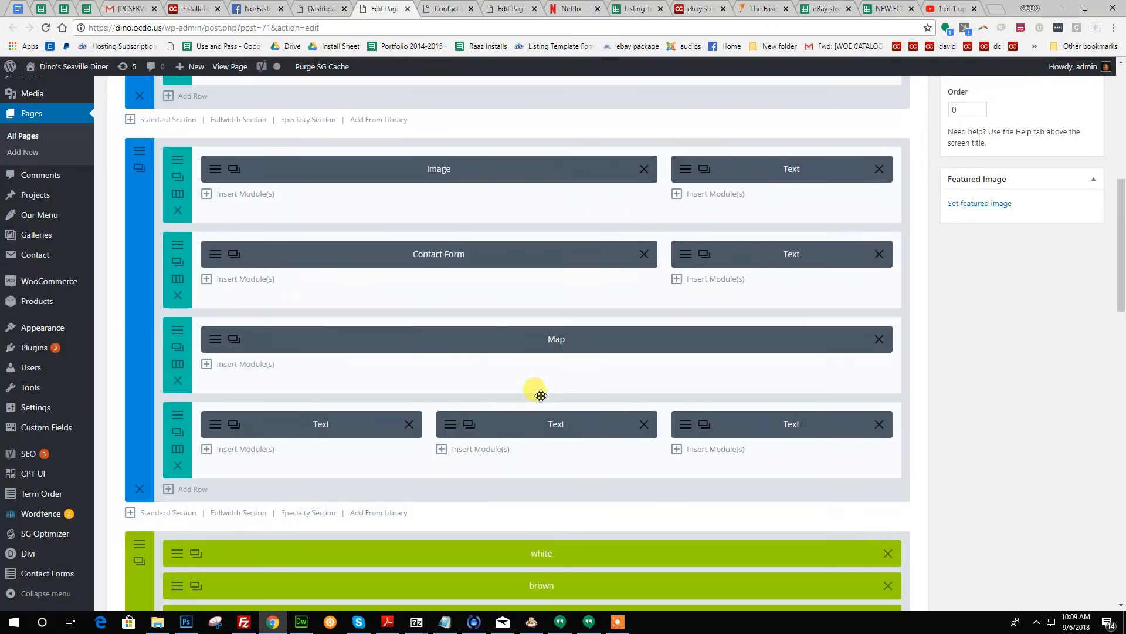
scroll(569, 390, "up", 5)
scroll(597, 389, "up", 10)
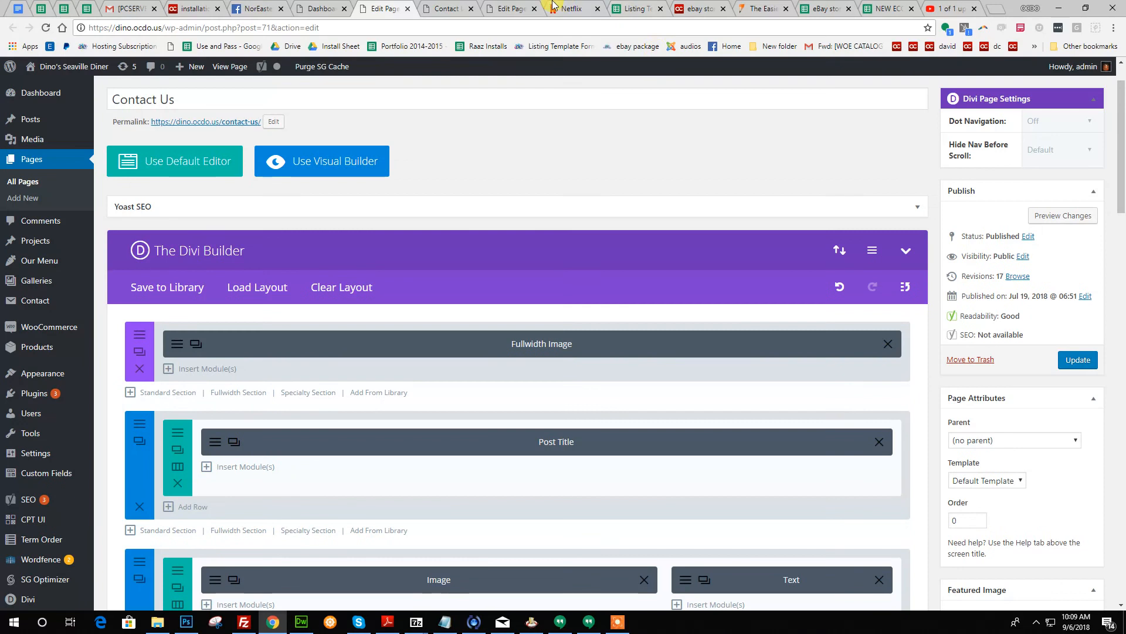
Step: Highlight the Contact Us heading and the contact-us part of the address on the live page
key("ctrl+Tab")
scroll(617, 394, "down", 4)
scroll(565, 365, "up", 4)
left_click_drag(434, 327, 146, 327)
left_click_drag(352, 324, 189, 342)
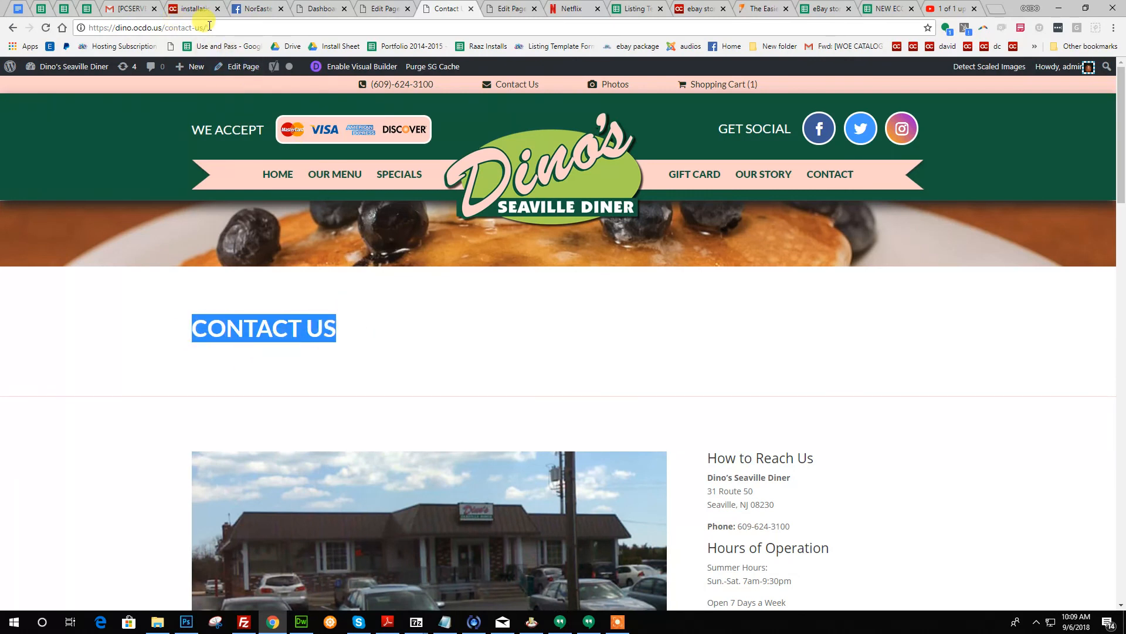
left_click_drag(209, 26, 179, 28)
left_click(377, 339)
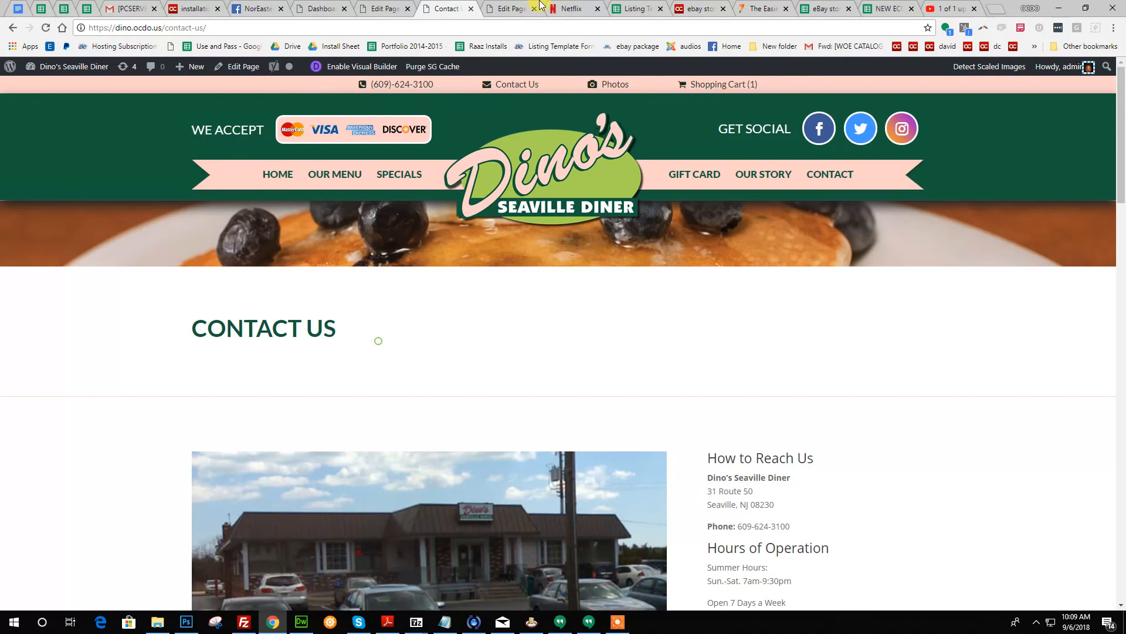
Step: Highlight the Contact Us page title in the new editor tab, then return to the original editor tab via the live page
left_click(528, 7)
left_click_drag(175, 159, 112, 163)
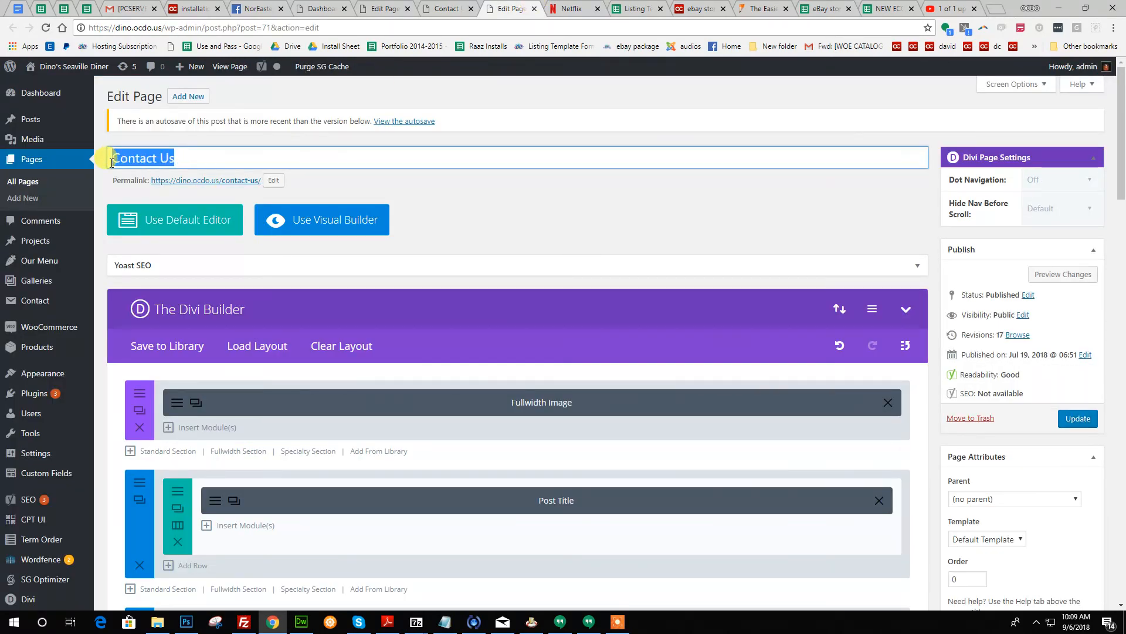
left_click(421, 199)
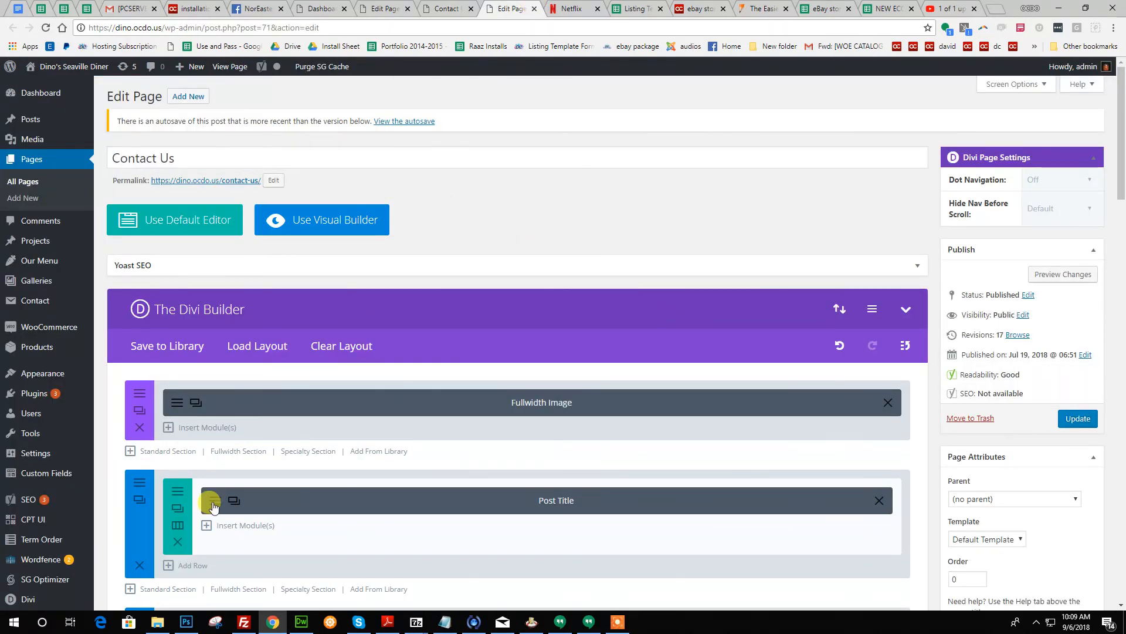
left_click_drag(208, 158, 118, 165)
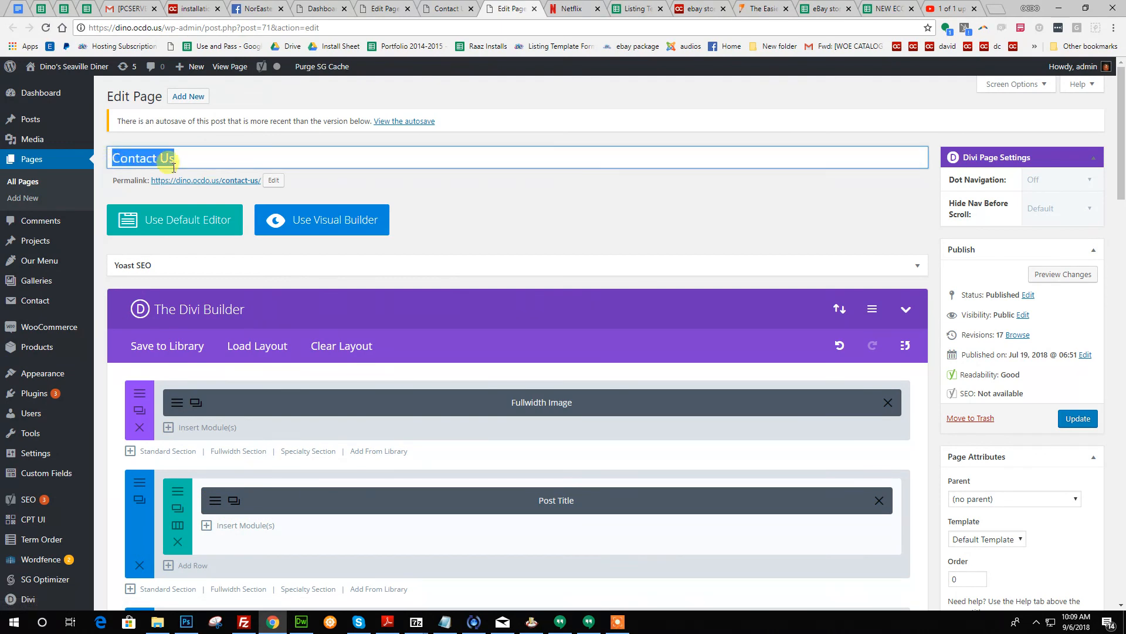
left_click(476, 235)
left_click(428, 7)
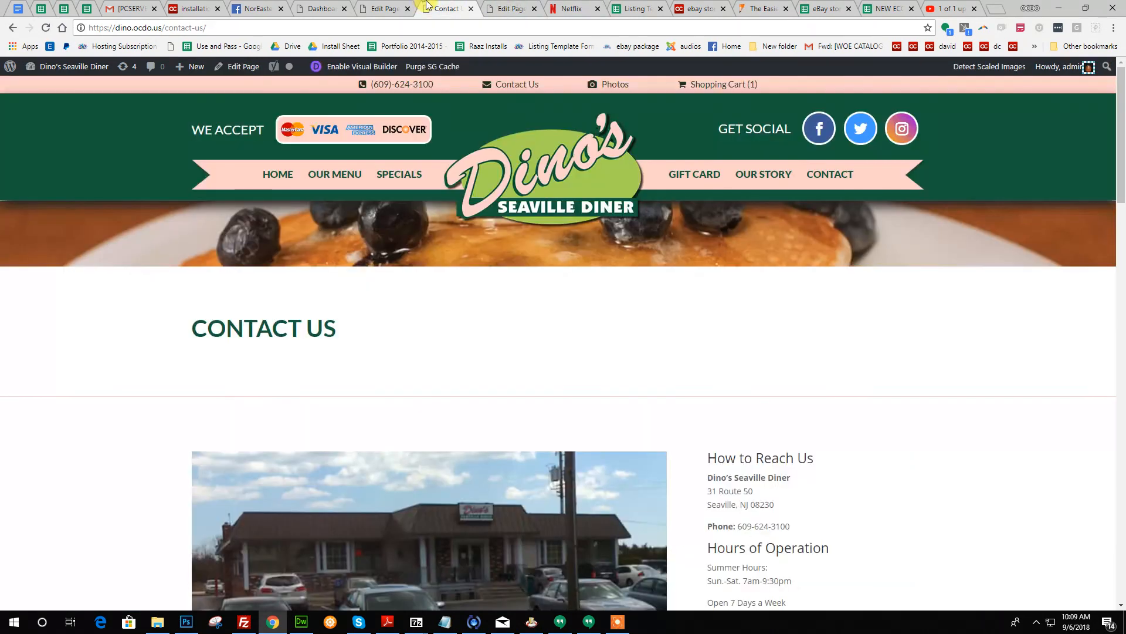
left_click(383, 7)
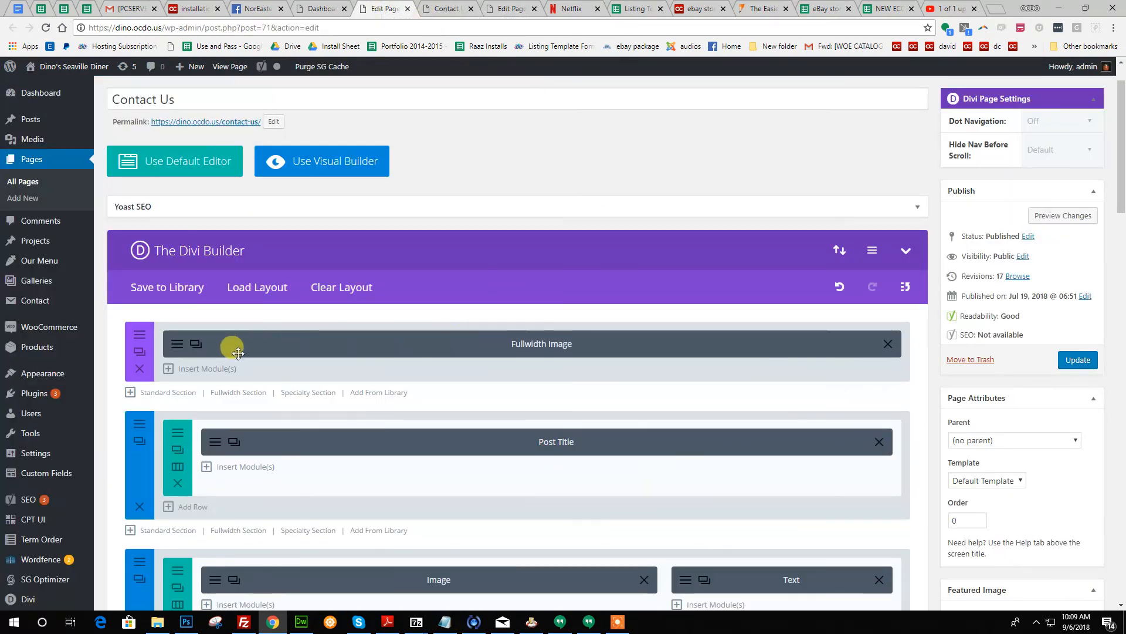